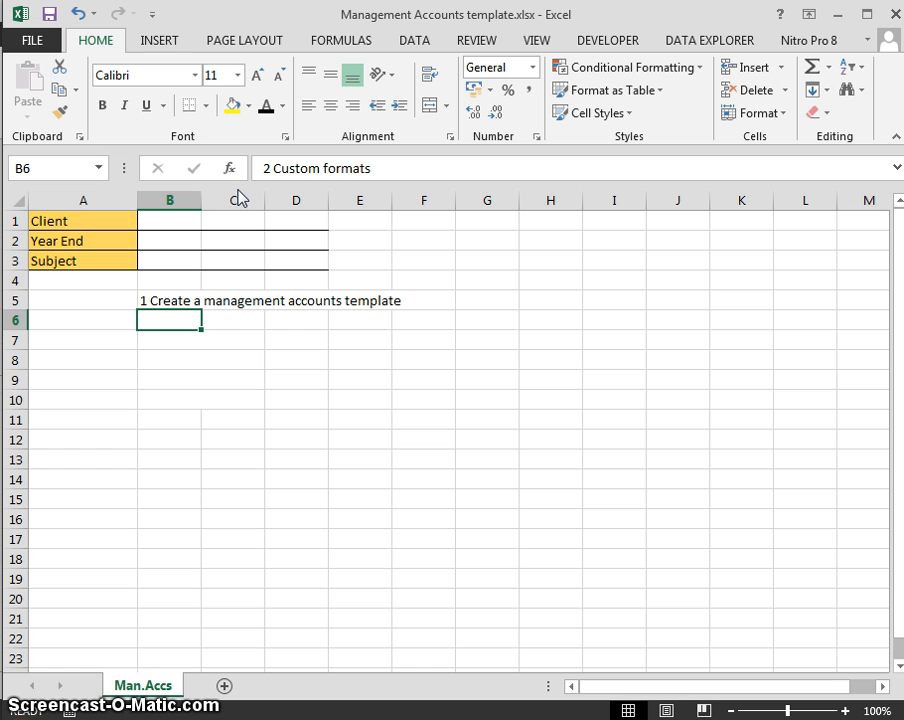
Repeat the last cell formatting on each of cells B6 to B10 to reveal their list text
key("F4")
key("Down")
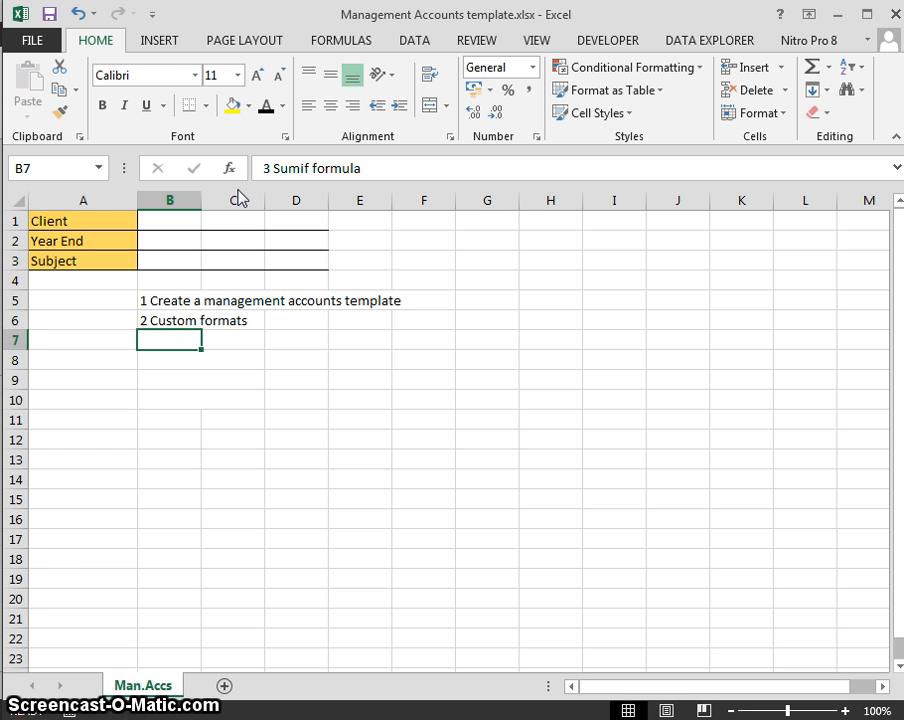
key("F4")
key("Down")
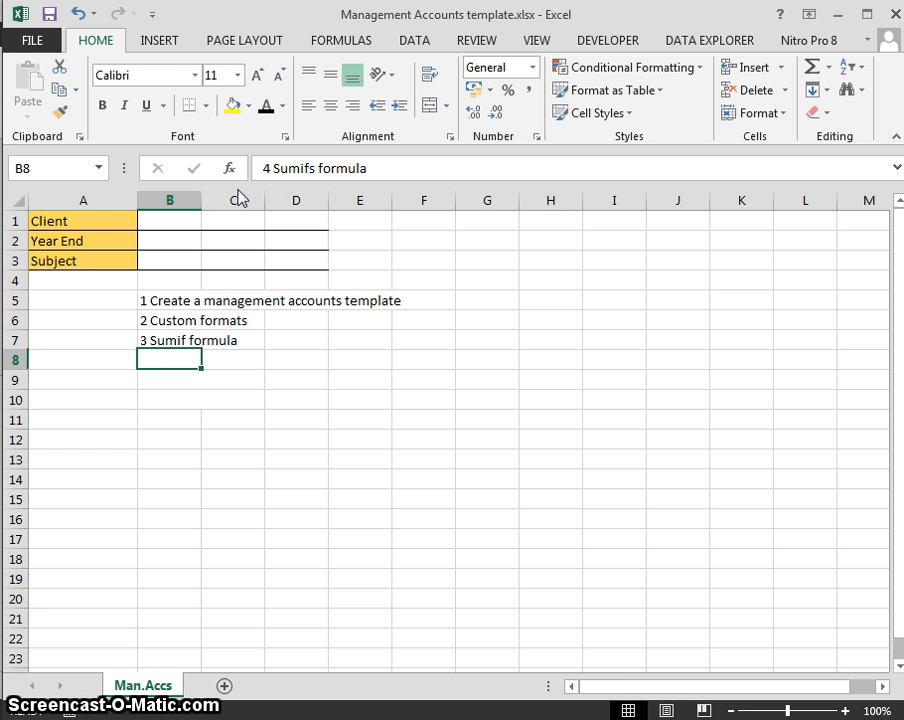
key("F4")
key("Down")
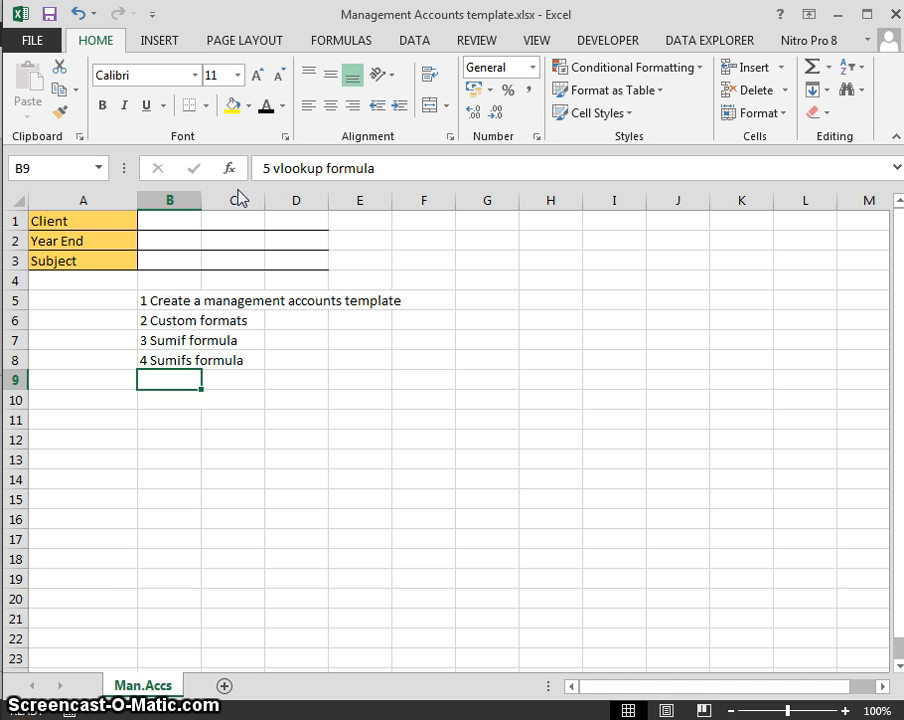
key("F4")
key("Down")
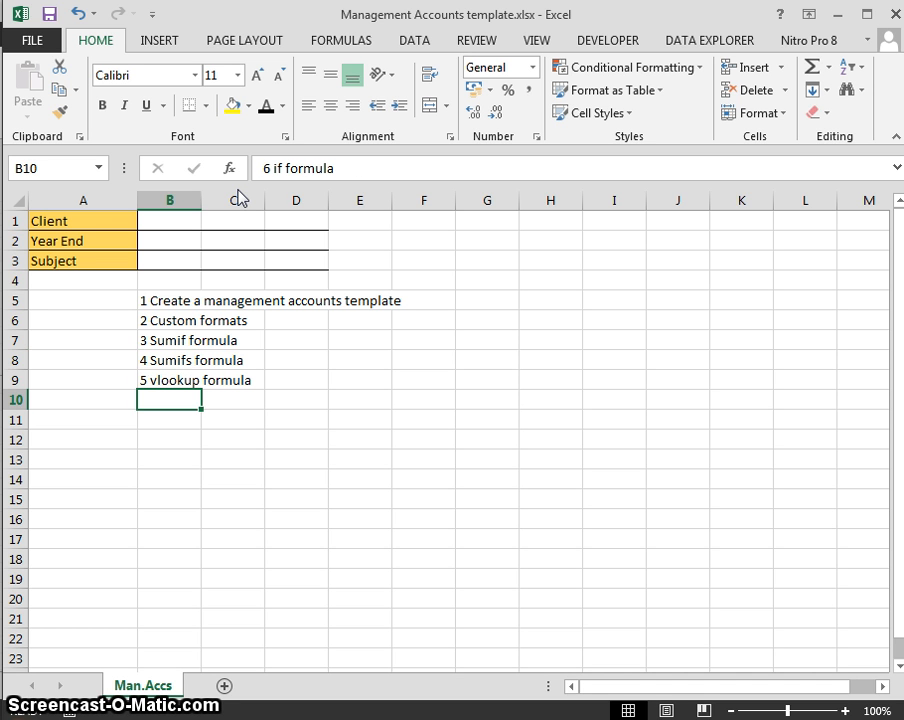
key("F4")
key("Down")
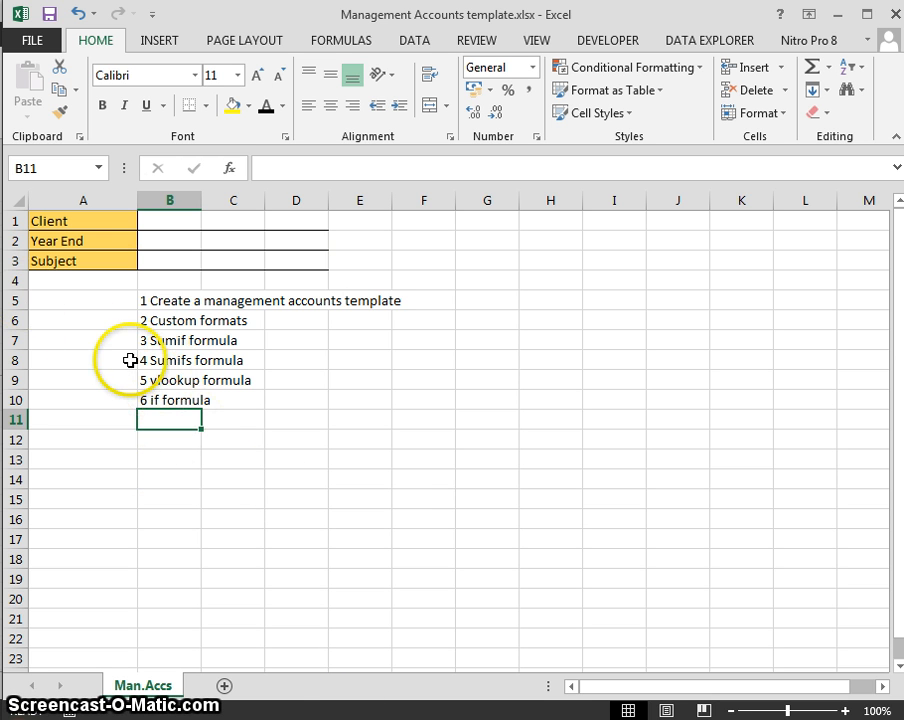
Create a copy of the Man.Accs sheet at the end of the same workbook
right_click(143, 686)
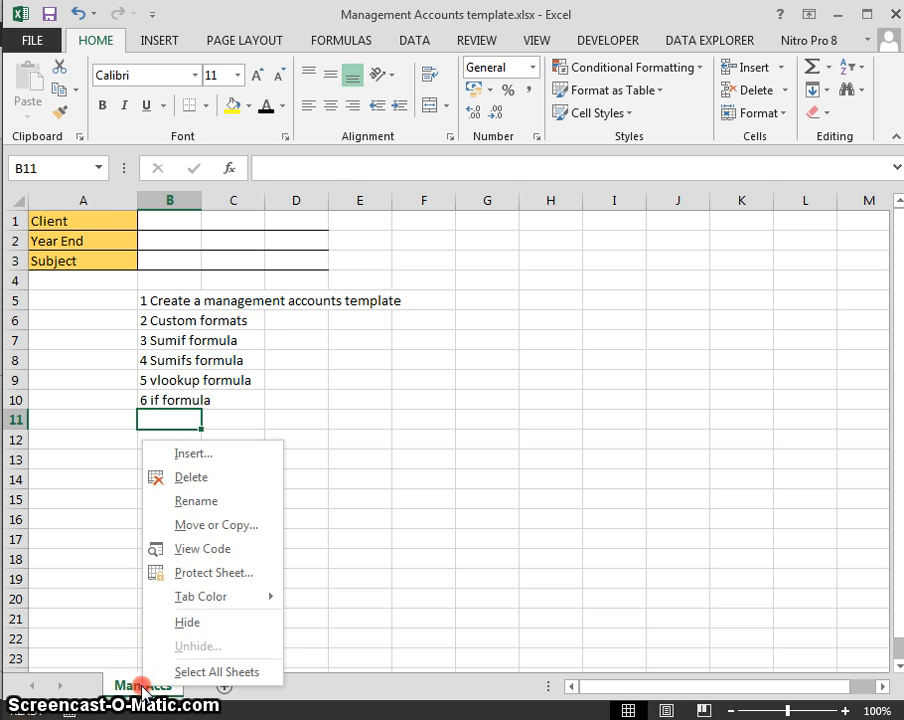
left_click(198, 527)
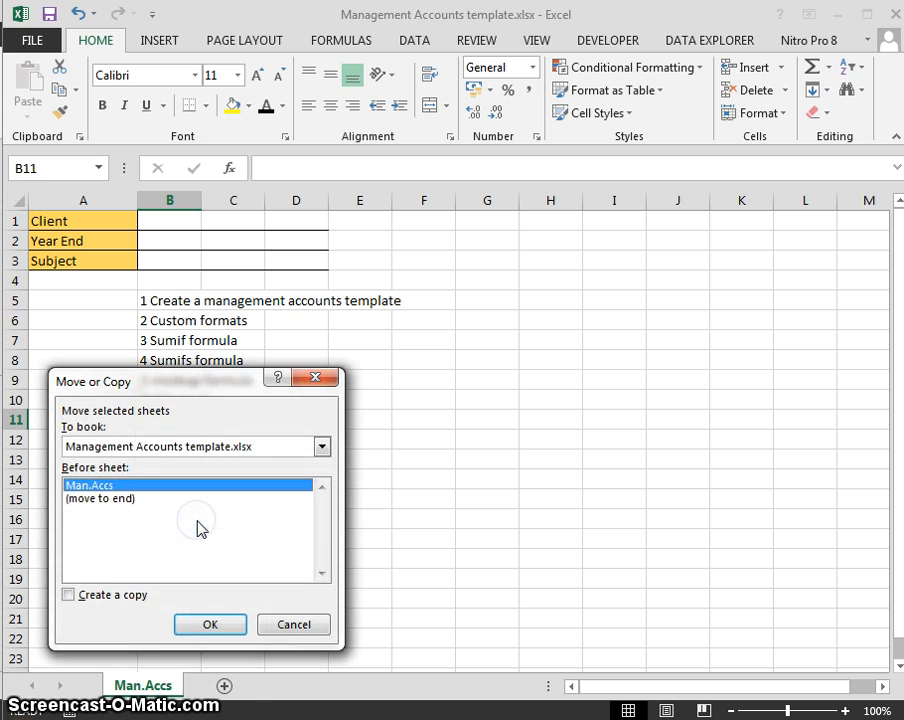
left_click(67, 597)
left_click(92, 500)
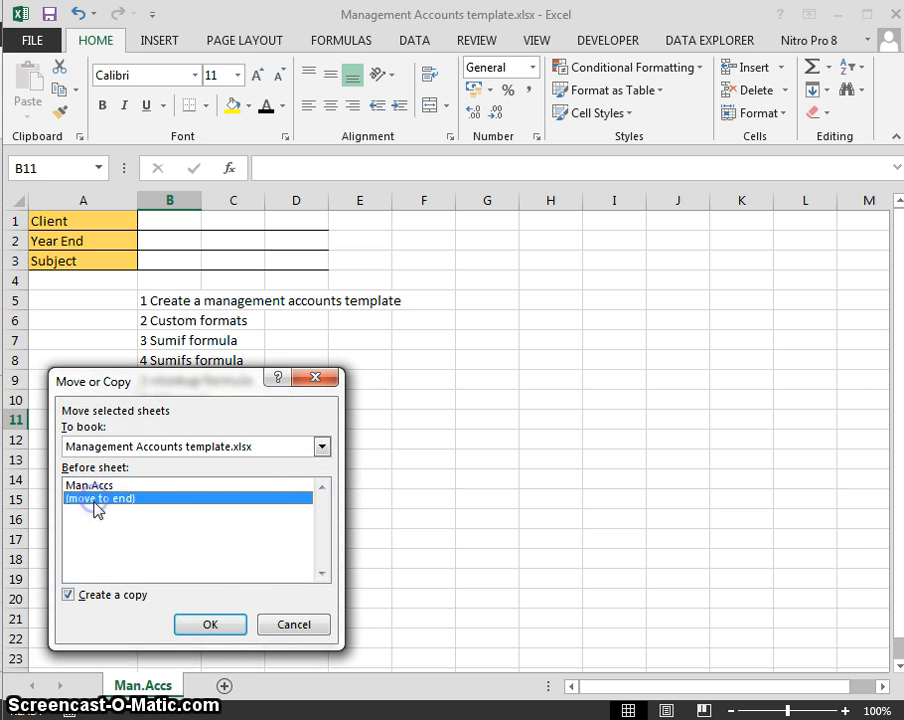
left_click(205, 625)
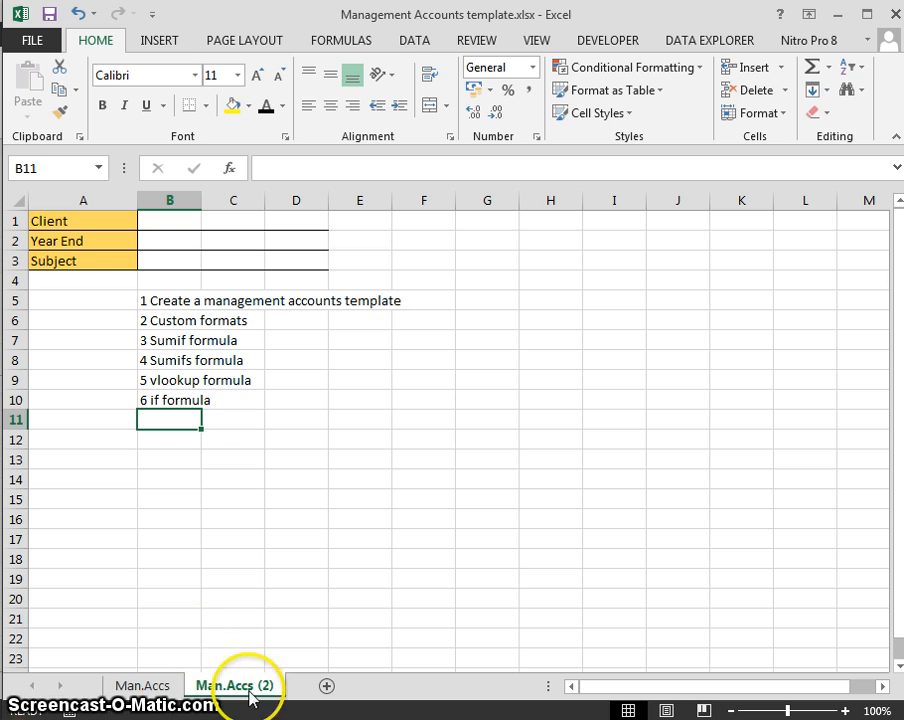
Rename the copied sheet Man.Accs (2) as Man.Accs v.01
left_click(166, 686)
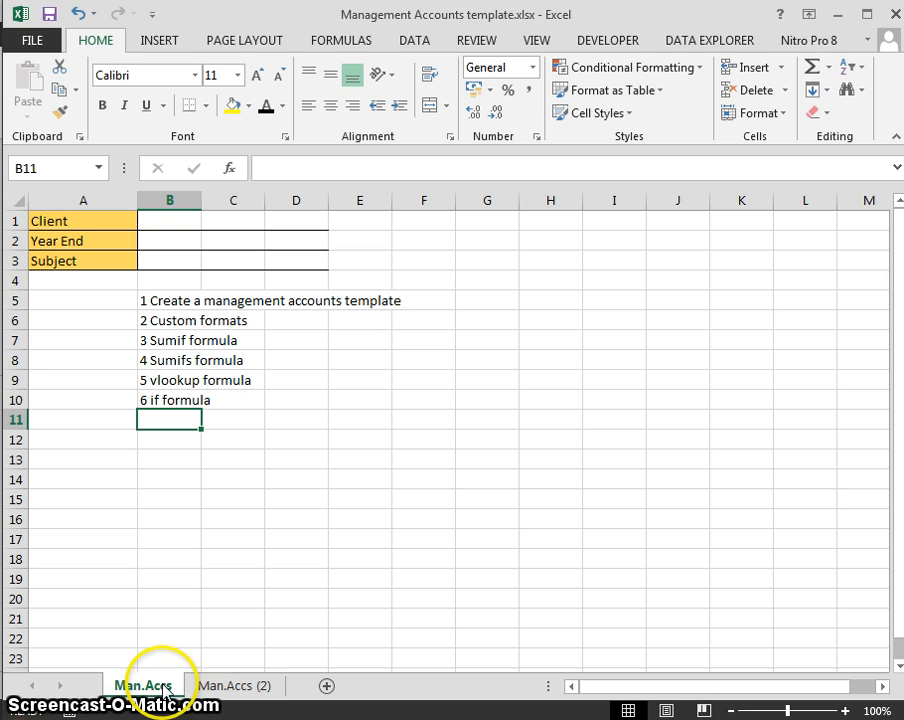
left_click(236, 690)
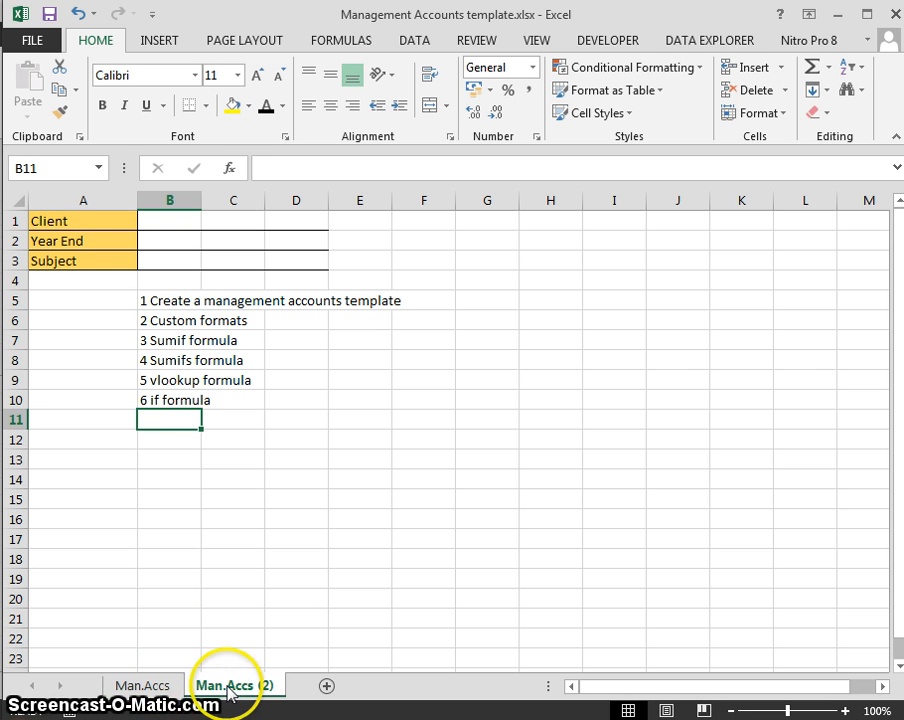
double_click(228, 686)
key("Right")
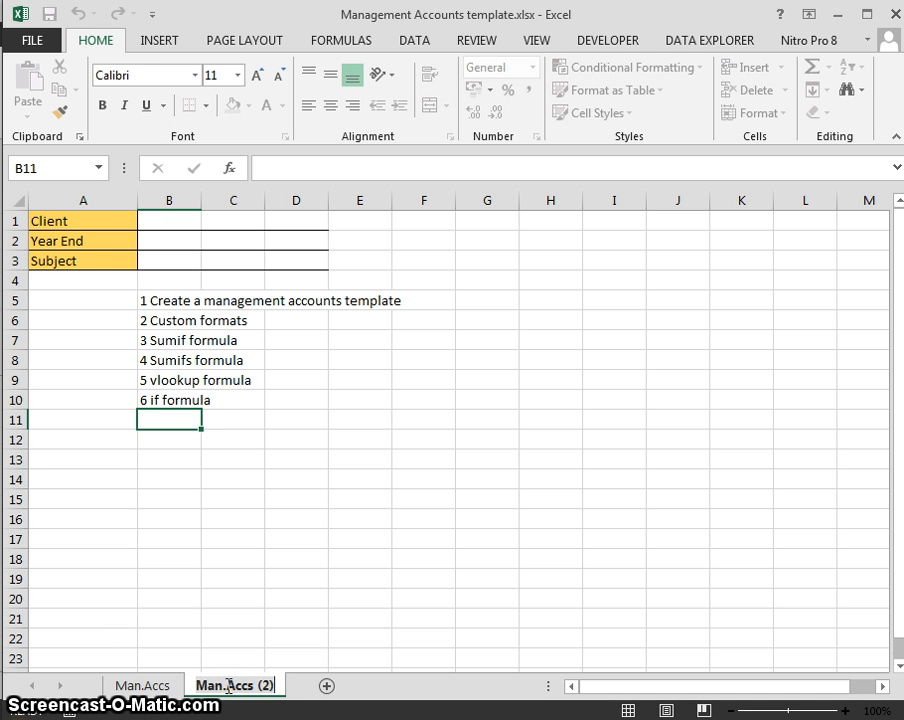
key("BackSpace")
key("BackSpace")
key("BackSpace")
key("BackSpace")
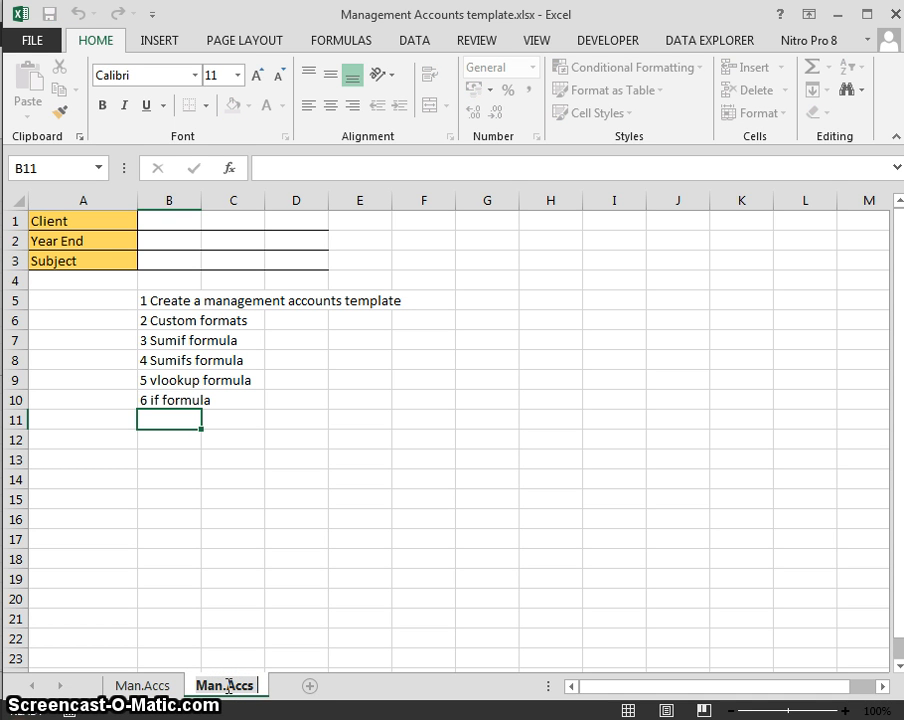
type("v.01")
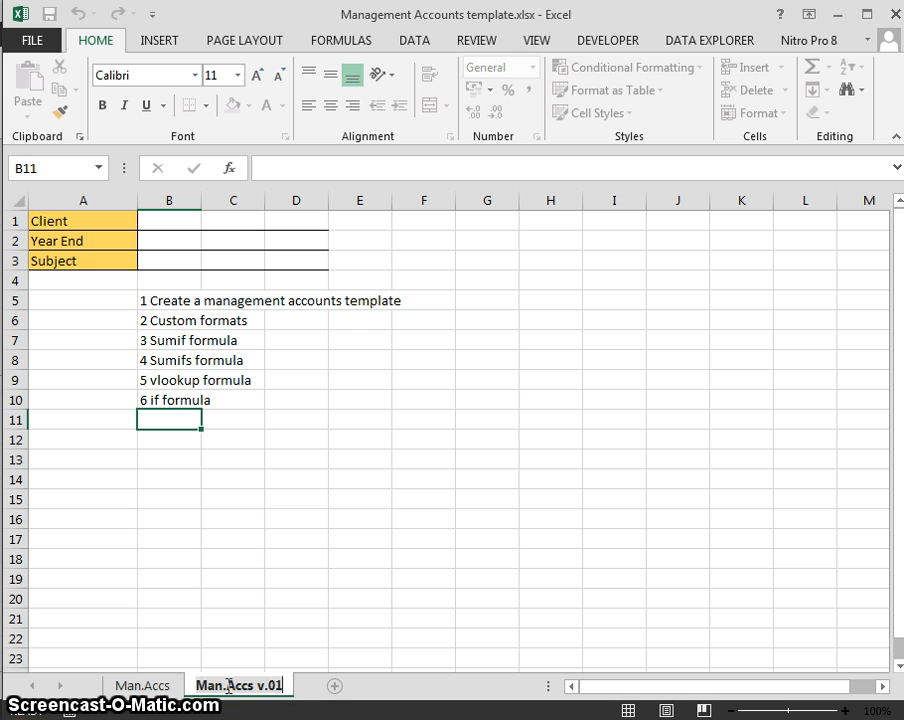
key("Return")
Rename the original Man.Accs sheet as Man.Accs v.02
double_click(160, 686)
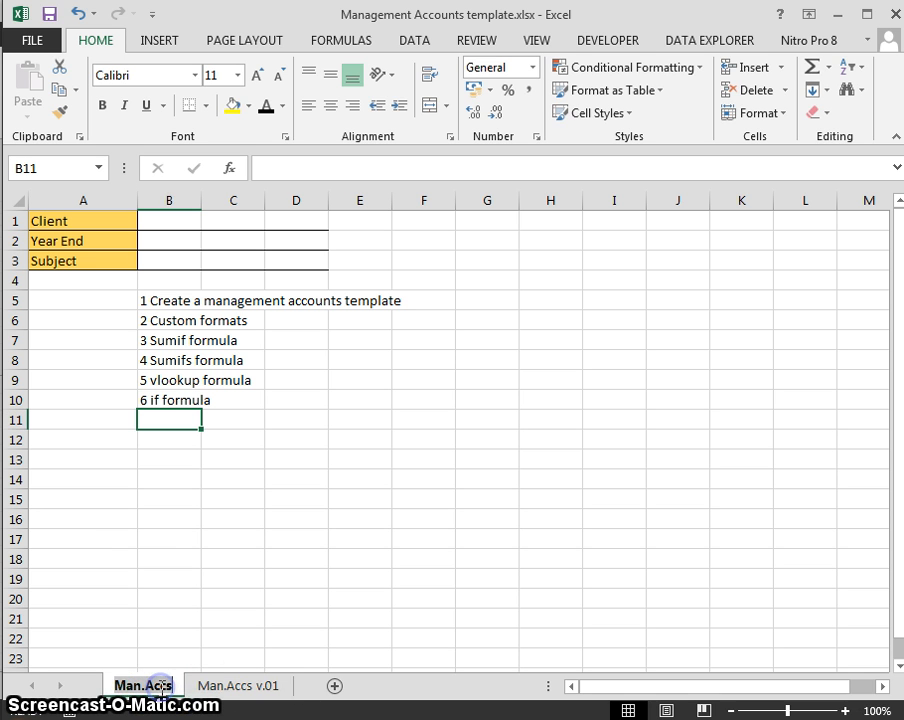
left_click(169, 686)
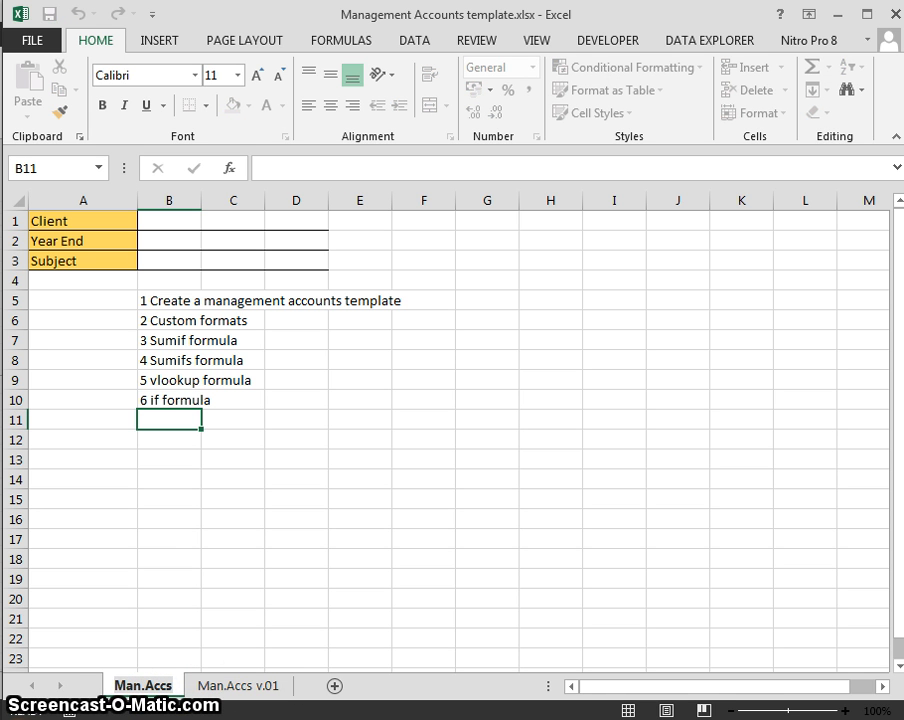
type("v")
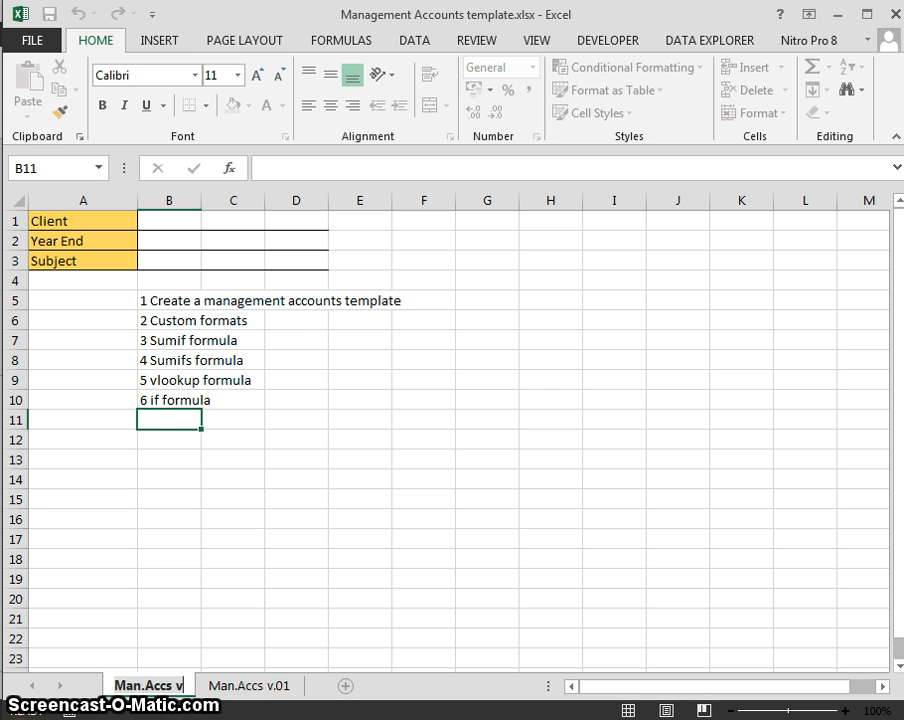
type(".02")
key("Return")
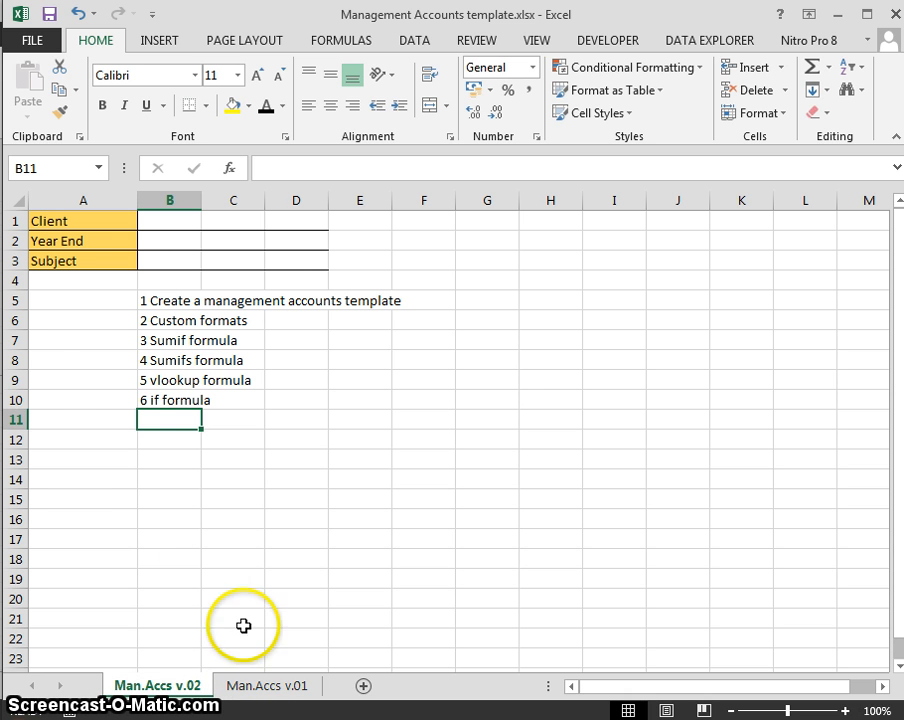
Delete sheet rows 5 to 10 containing the numbered topic list on the Man.Accs v.02 sheet
left_click(162, 309)
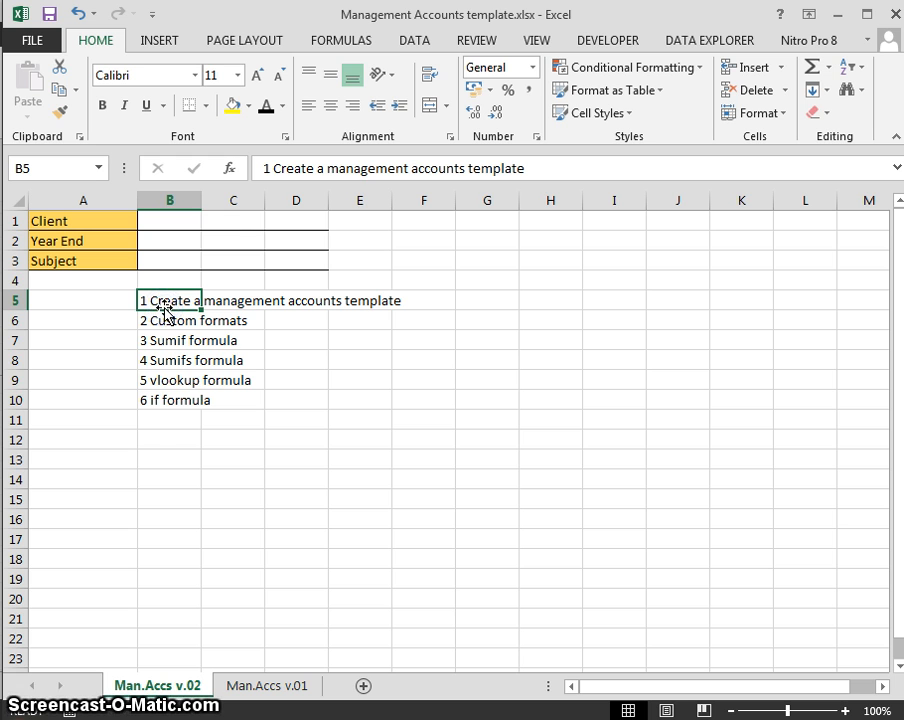
key("shift+Down")
key("shift+Down")
key("shift+Down")
key("shift+Down")
key("shift+Down")
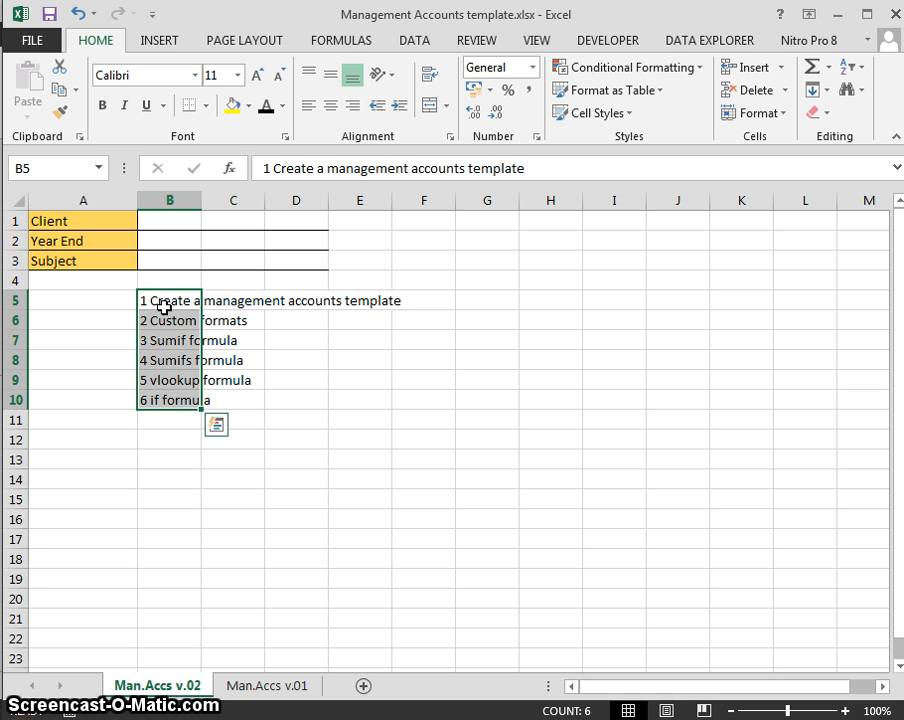
key("alt")
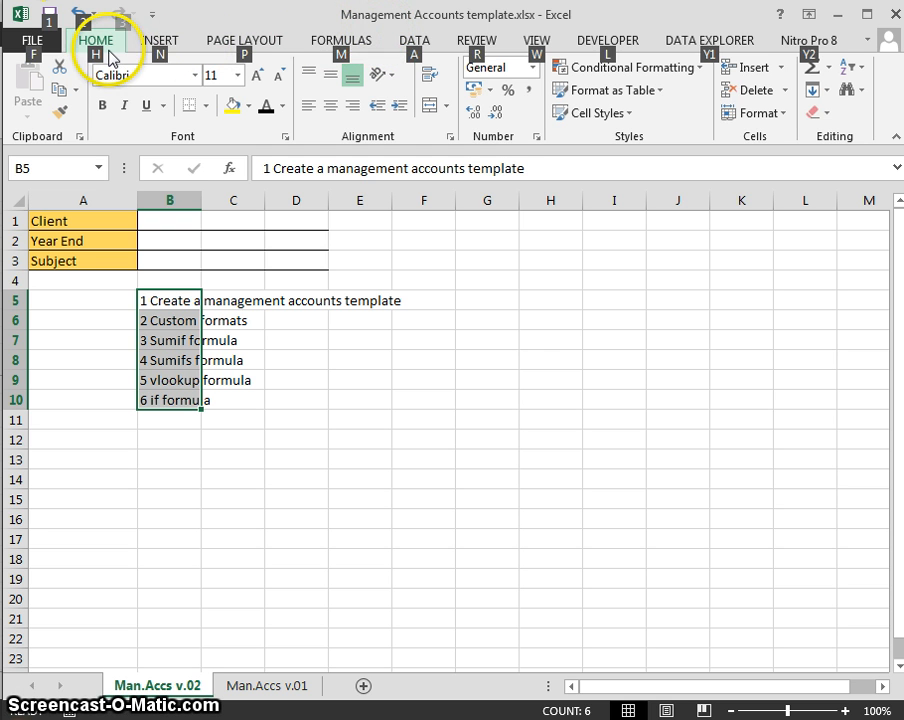
key("h")
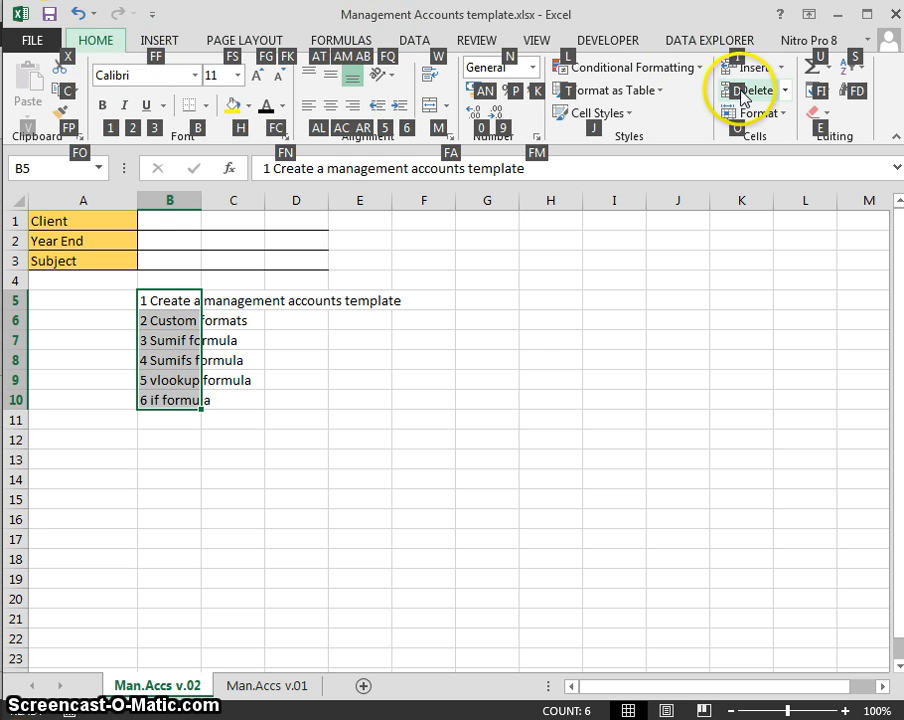
key("d")
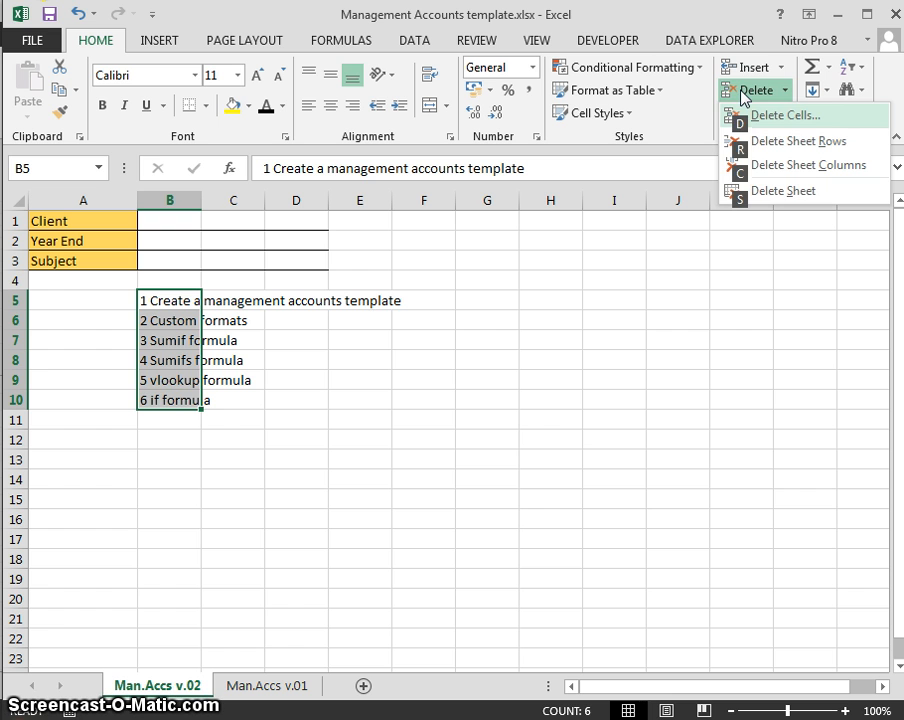
left_click(742, 146)
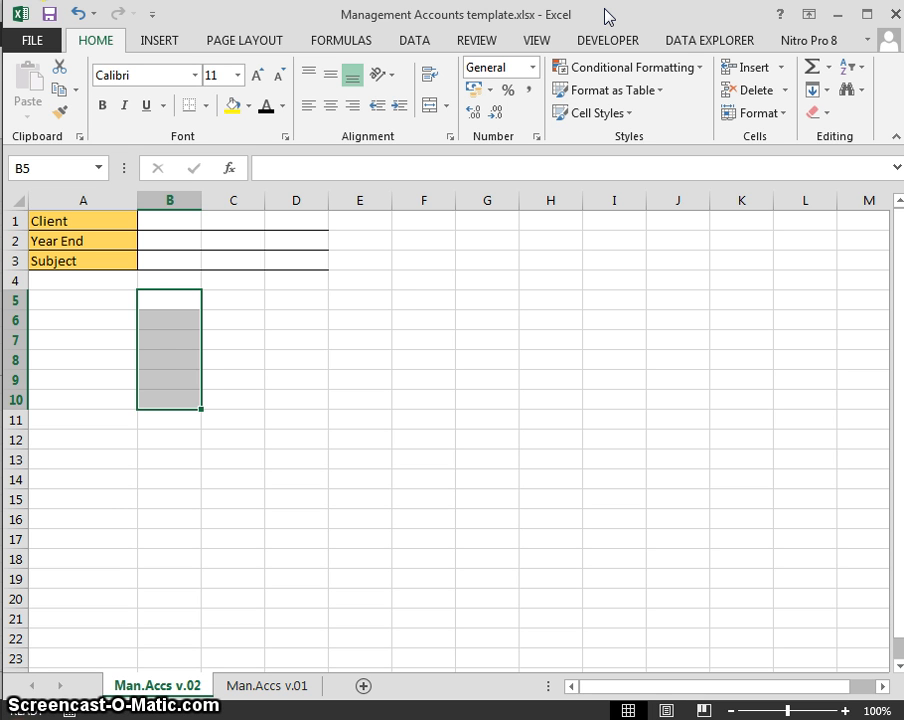
Undo and repeat the deletion of sheet rows 5 to 10 twice, ending with the rows deleted
key("ctrl+z")
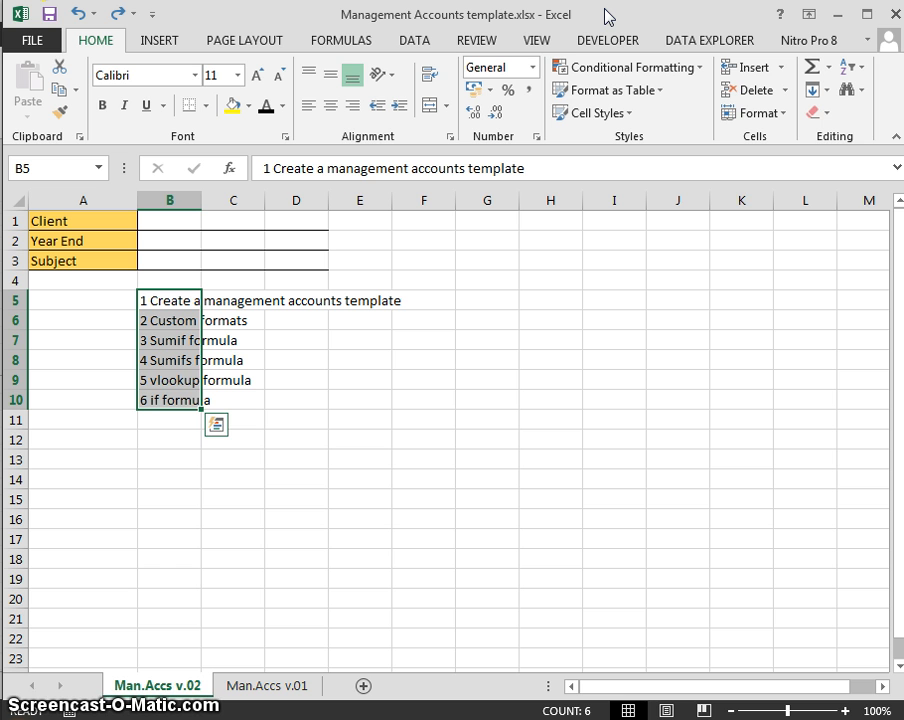
key("alt")
key("d")
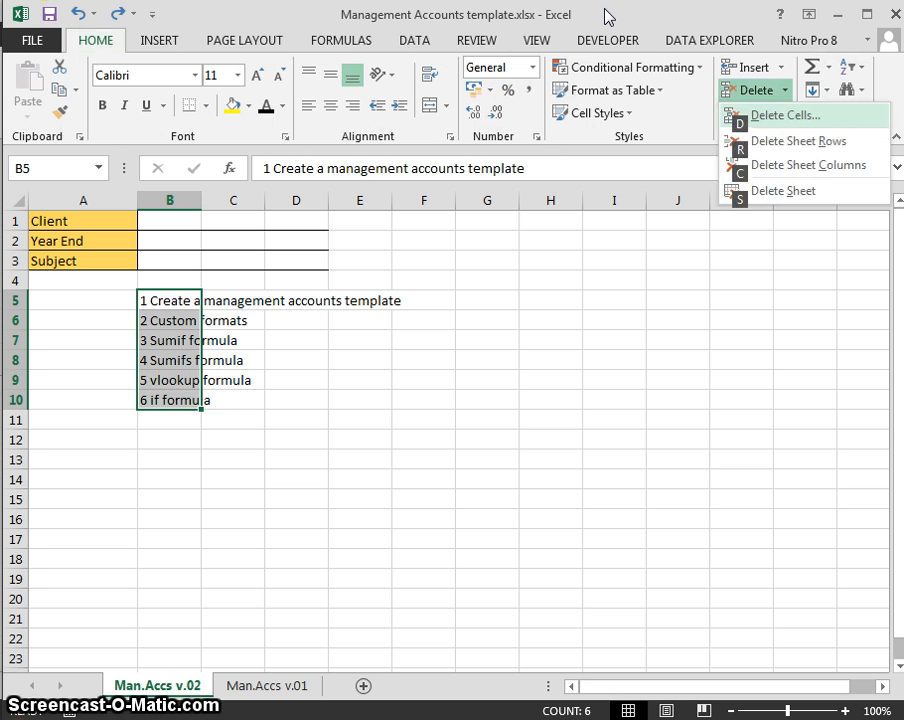
key("r")
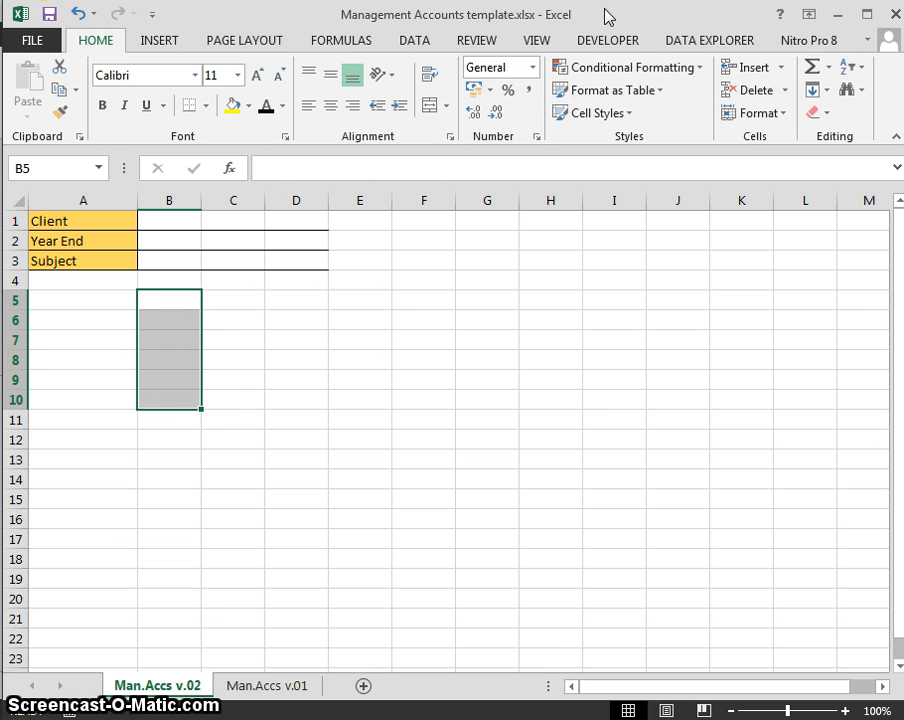
key("ctrl+z")
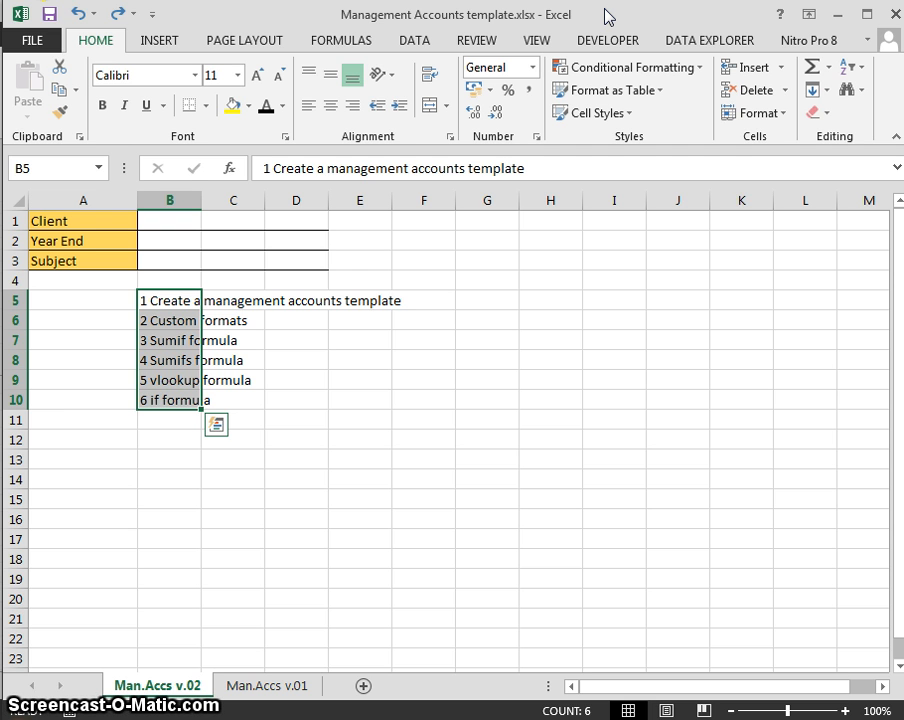
key("alt")
key("h")
key("d")
key("r")
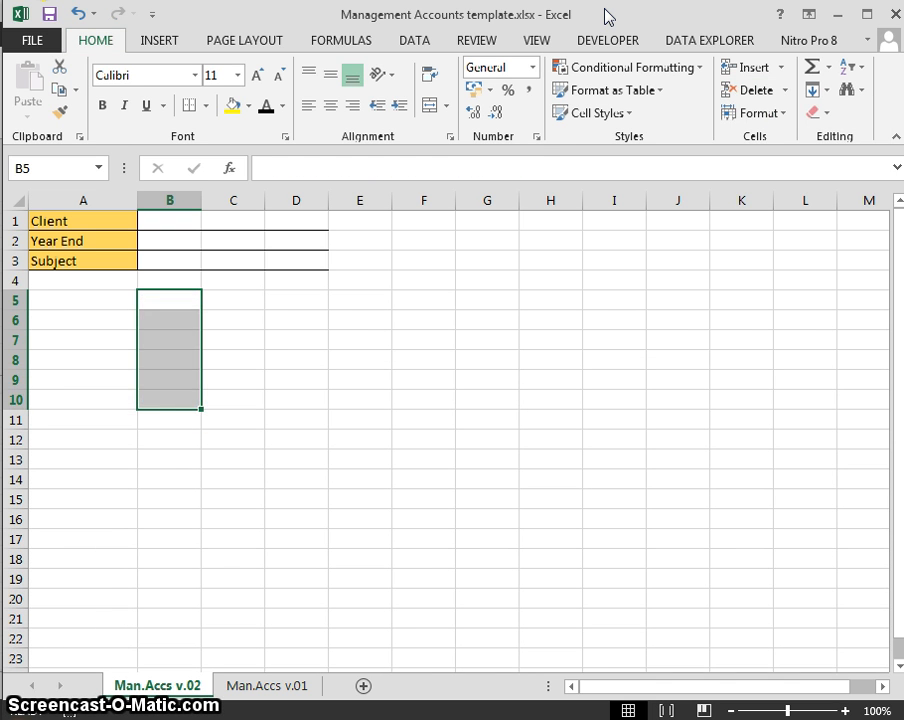
Enter the column heading Actual in cell C8
key("Left")
key("Right")
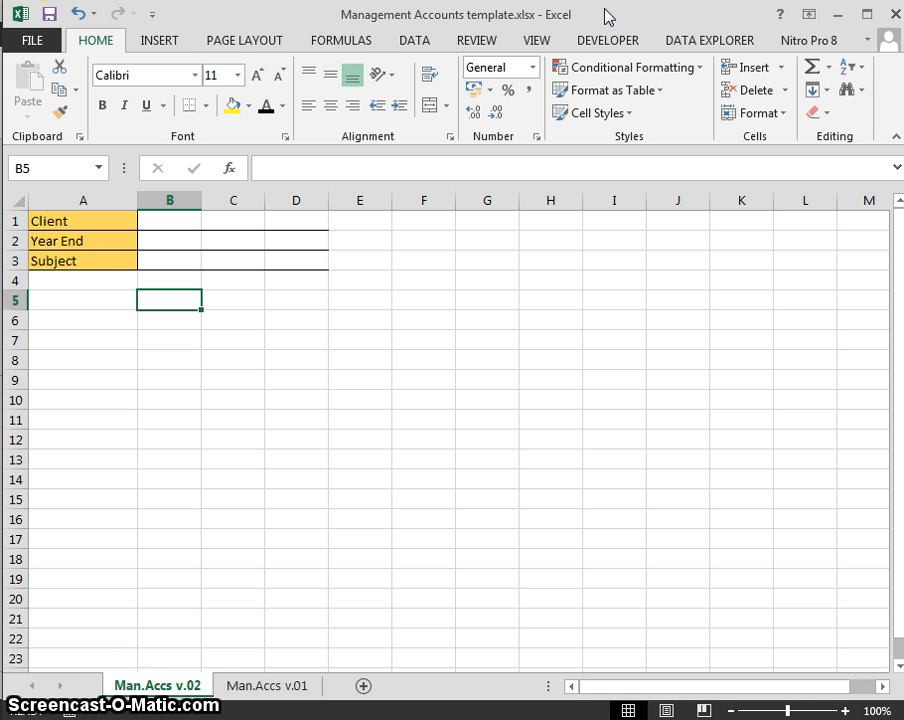
key("Down")
key("Down")
key("Down")
key("Right")
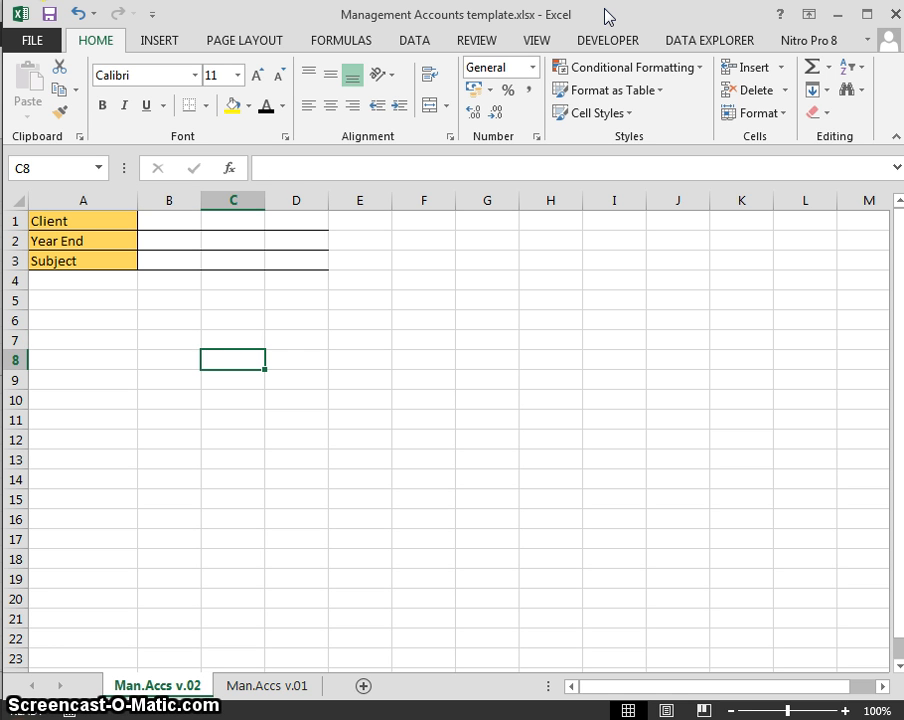
type("Acu")
key("BackSpace")
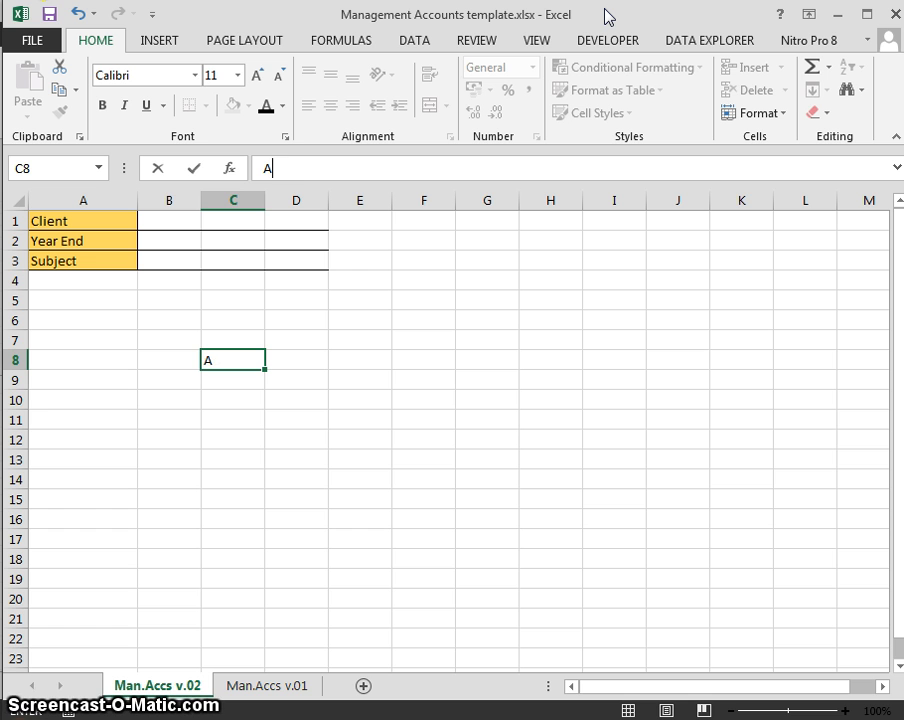
type("ctual")
key("Tab")
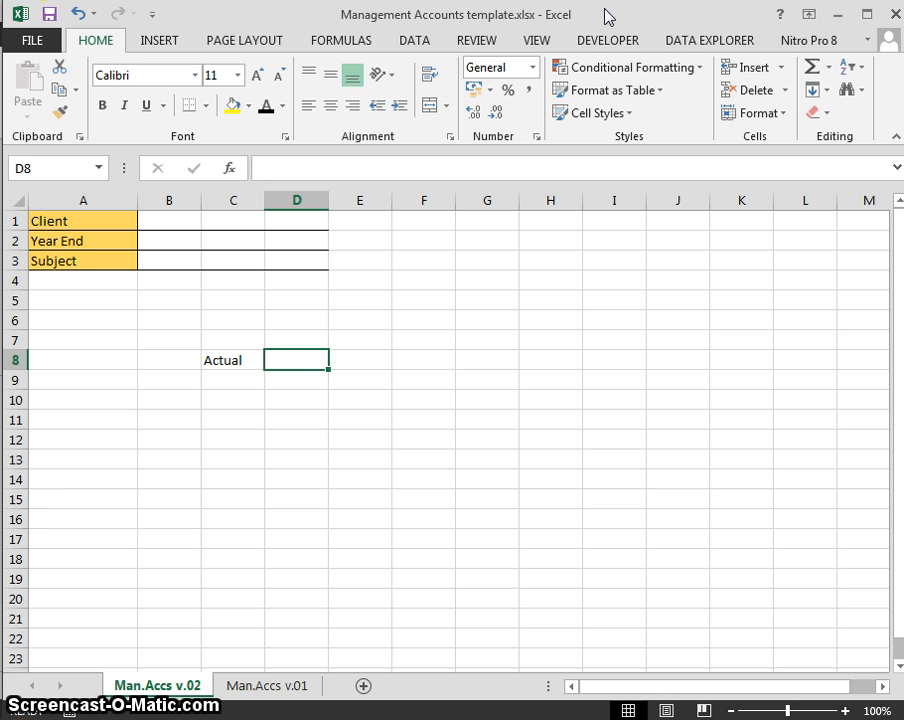
Enter the column heading Prior Year in cell D8
type("Bud")
key("BackSpace")
key("BackSpace")
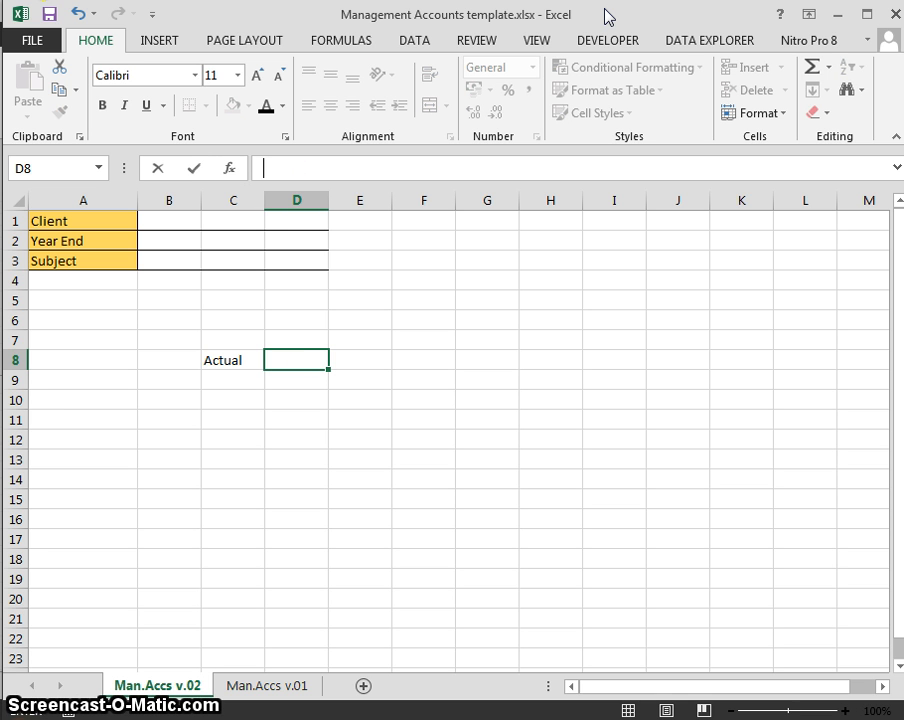
type("Prior")
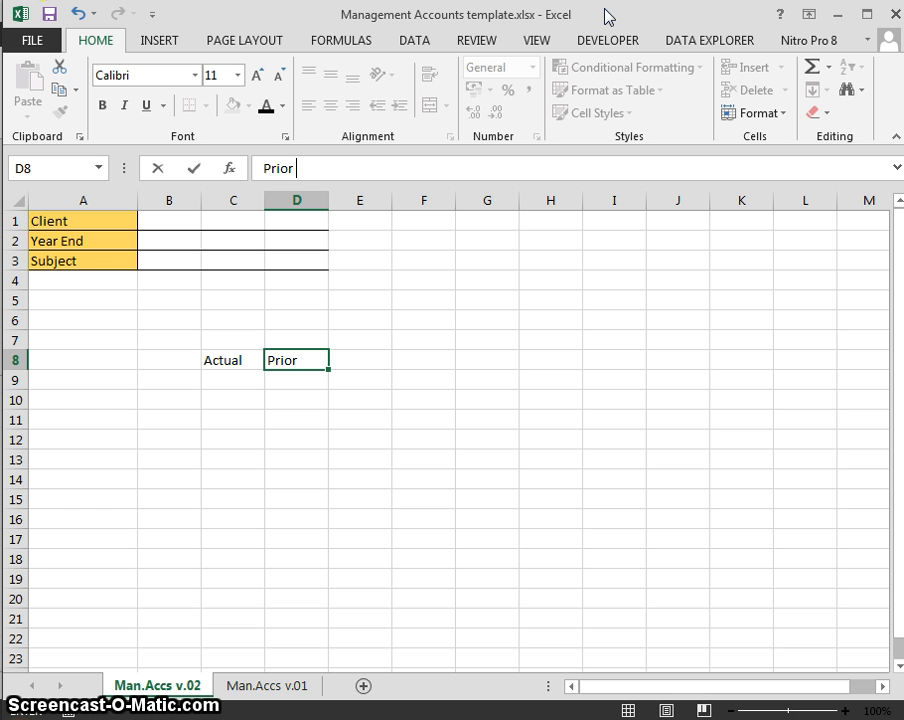
type("eYear")
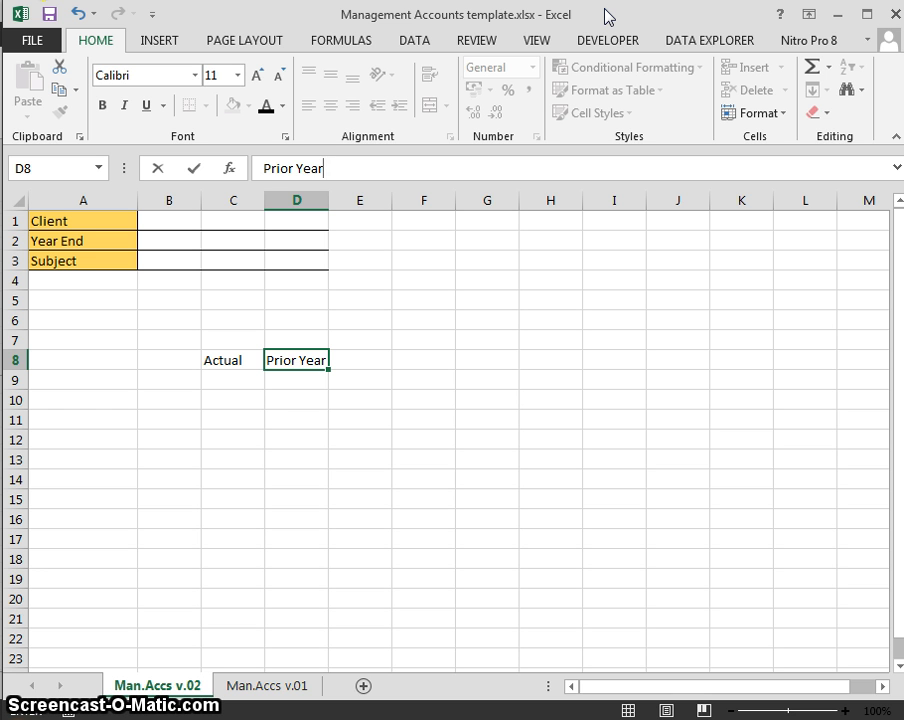
key("Tab")
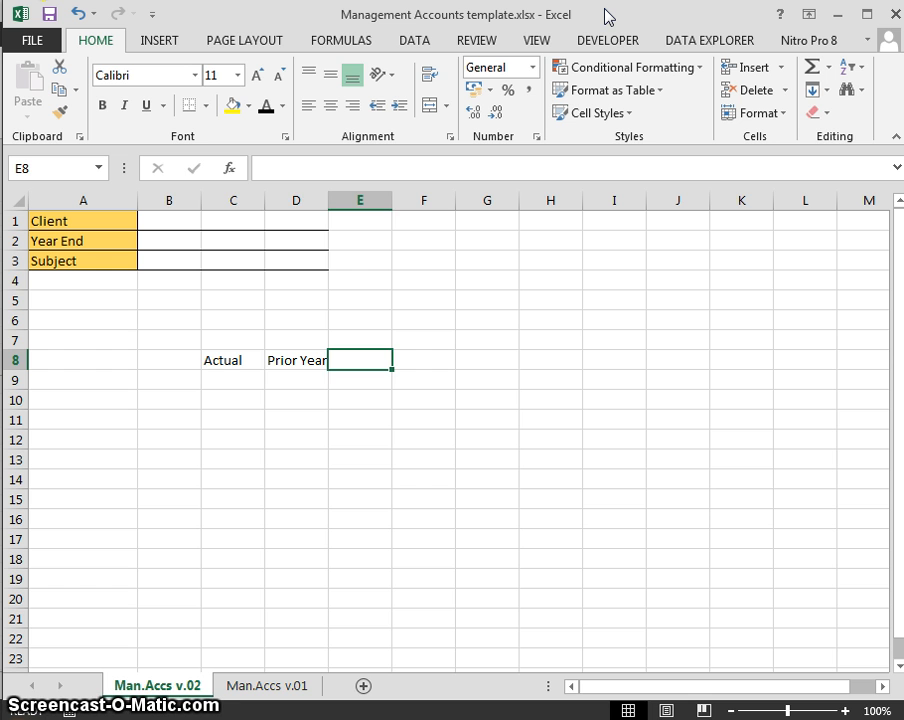
key("Left")
key("Left")
key("Right")
key("Left")
key("Right")
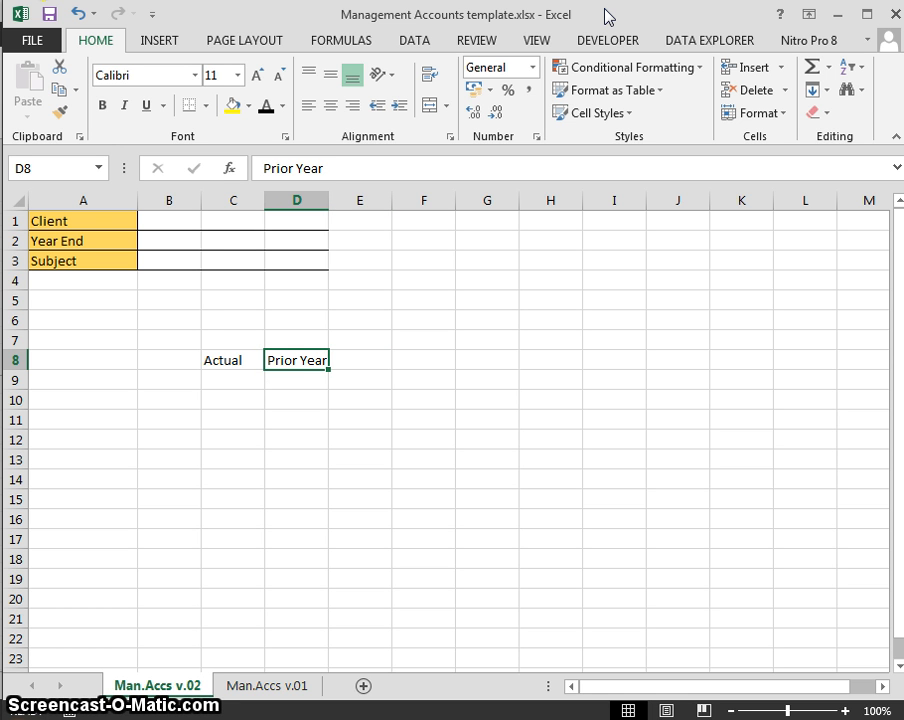
key("Left")
key("Right")
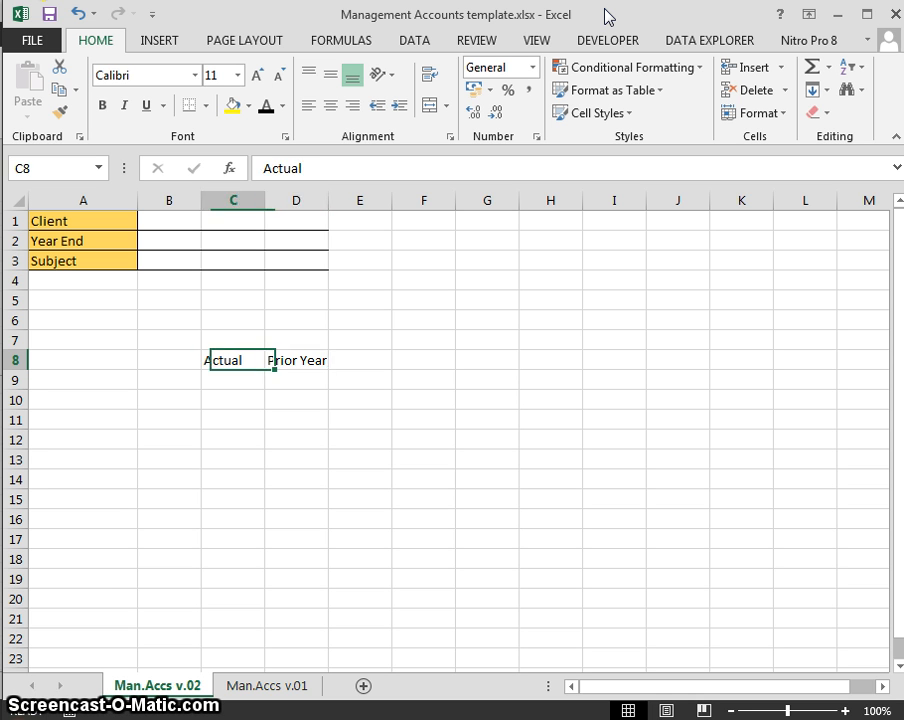
key("Left")
key("Right")
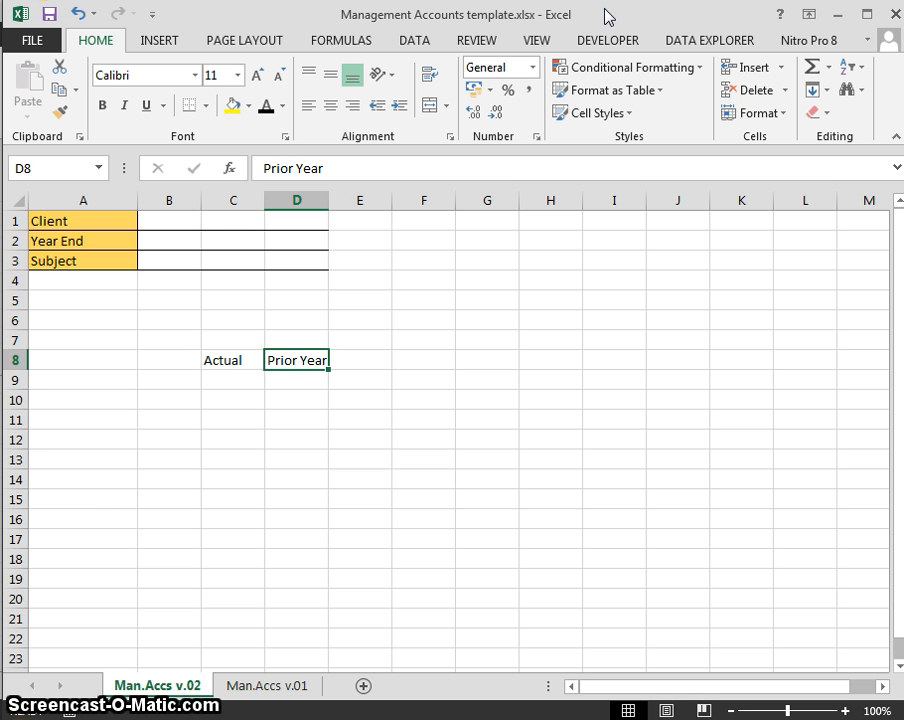
Copy the Prior Year heading into cell E8 and overwrite cell D8 with Budget
key("ctrl+c")
key("Right")
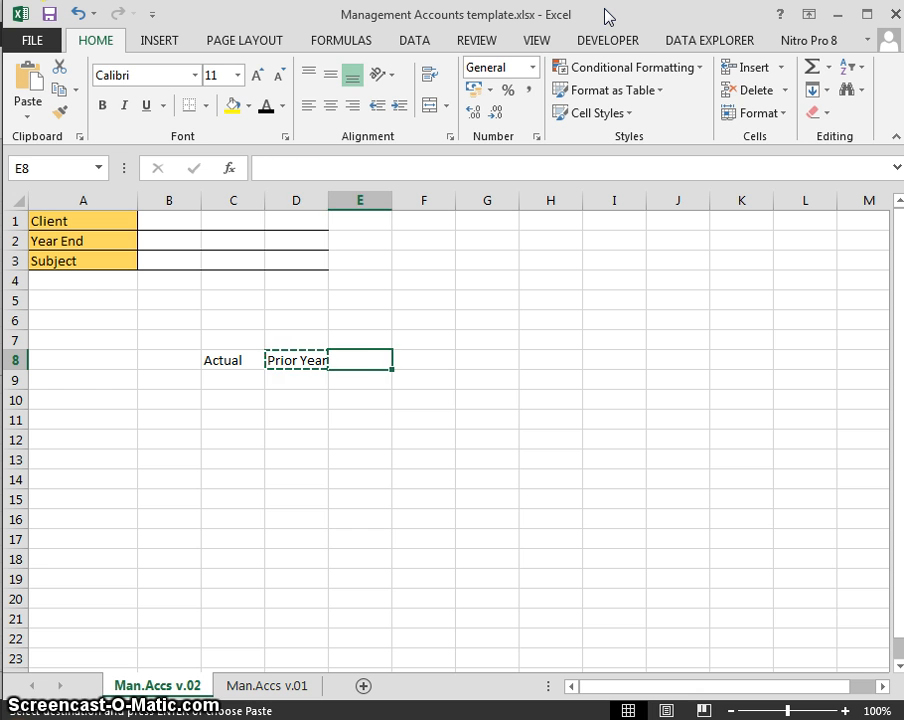
key("Return")
key("Left")
type("Budget")
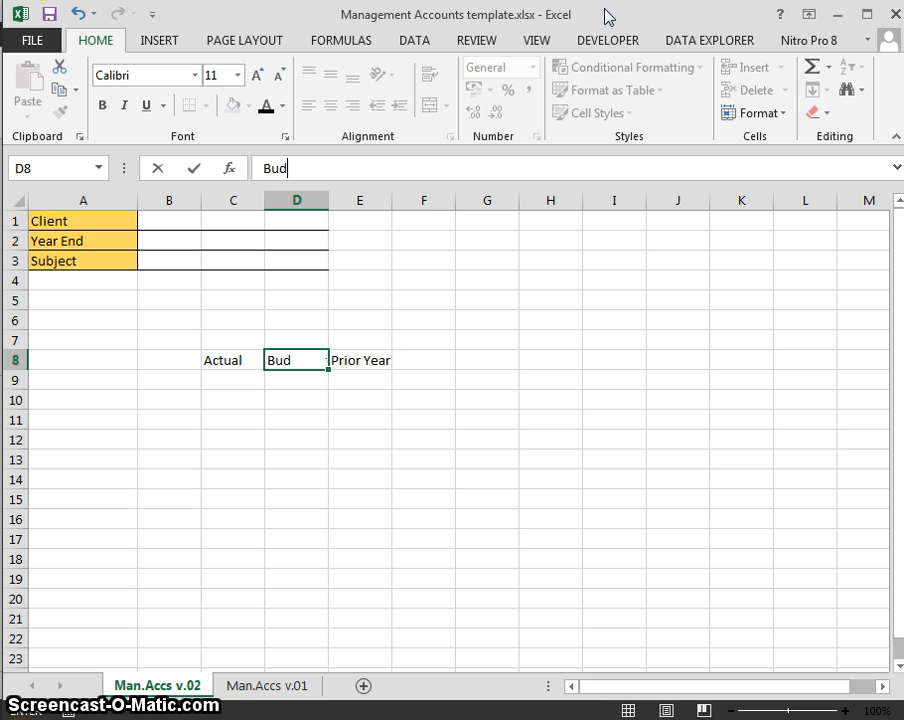
key("Return")
key("Right")
key("Up")
key("Right")
key("Right")
key("Right")
key("Right")
key("Right")
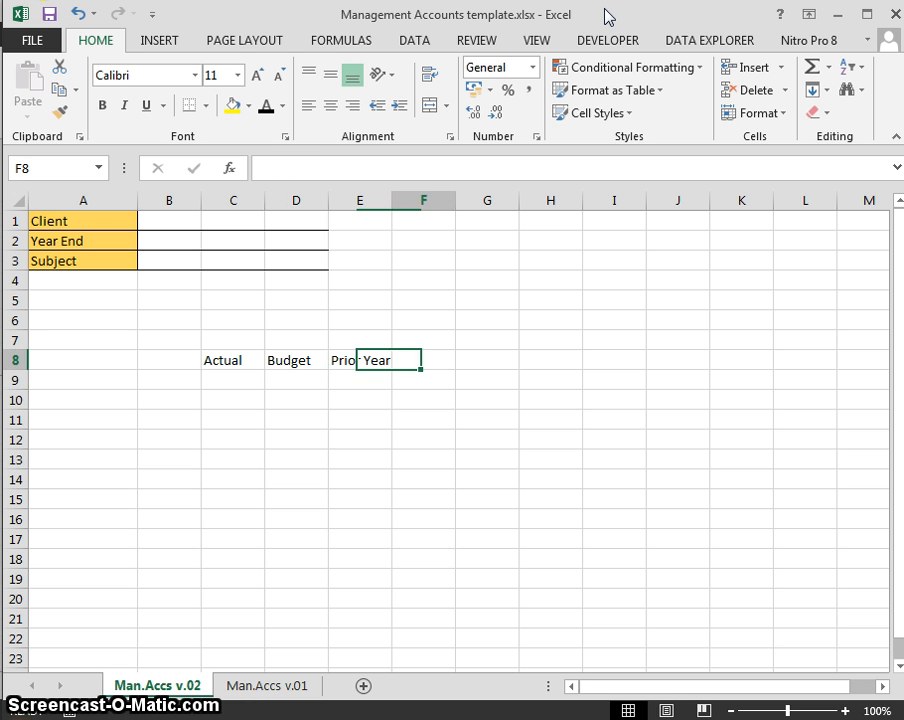
key("Right")
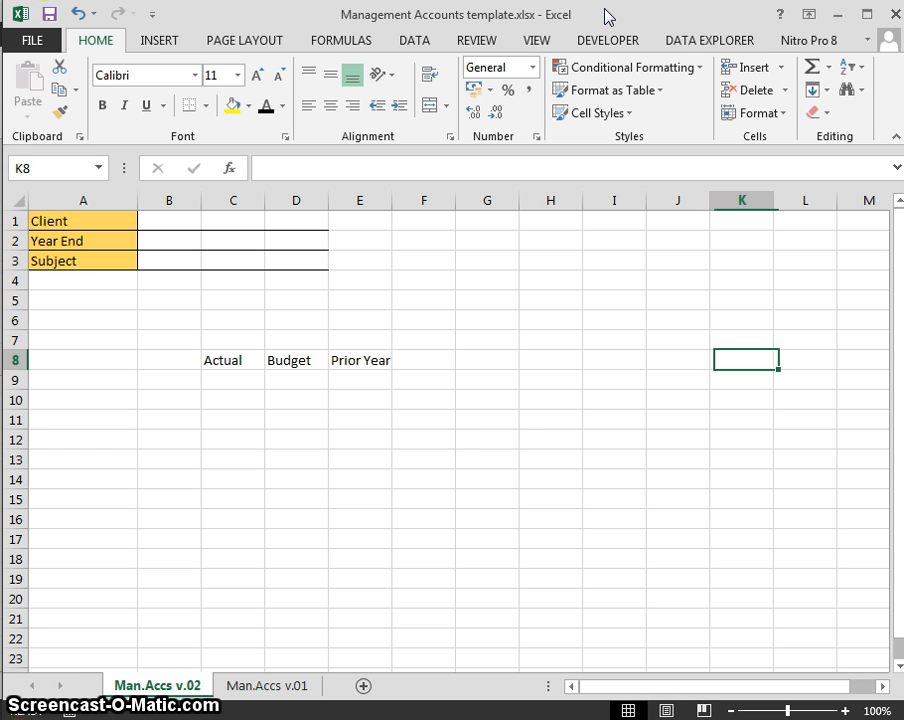
key("Left")
key("Left")
key("Left")
key("Left")
key("Left")
key("Left")
key("Left")
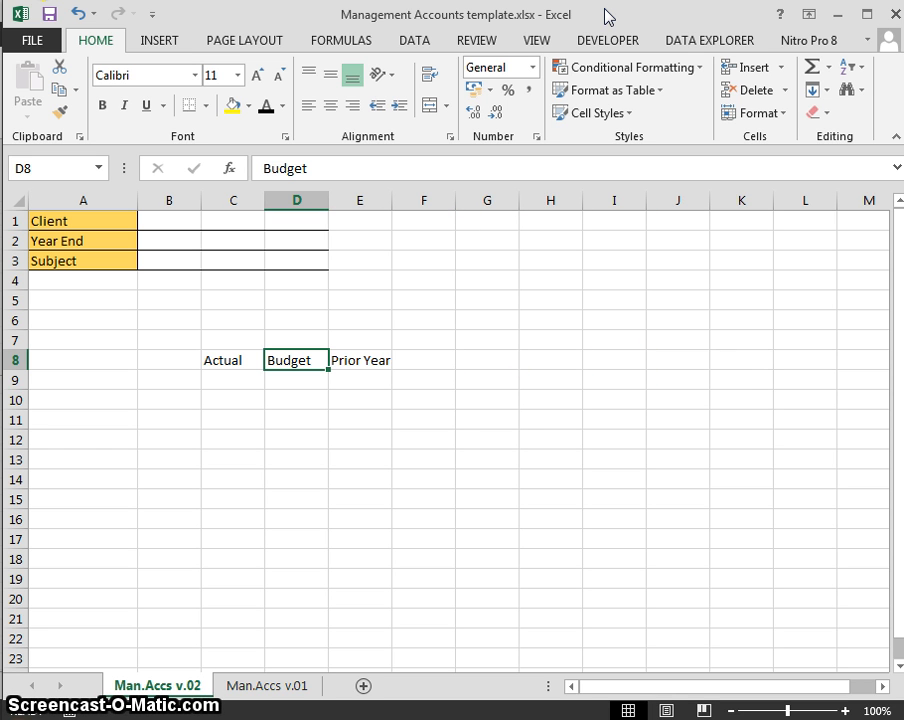
Undo the Budget entry and the pasted Prior Year heading, and clear the copy selection
key("ctrl+z")
key("ctrl+z")
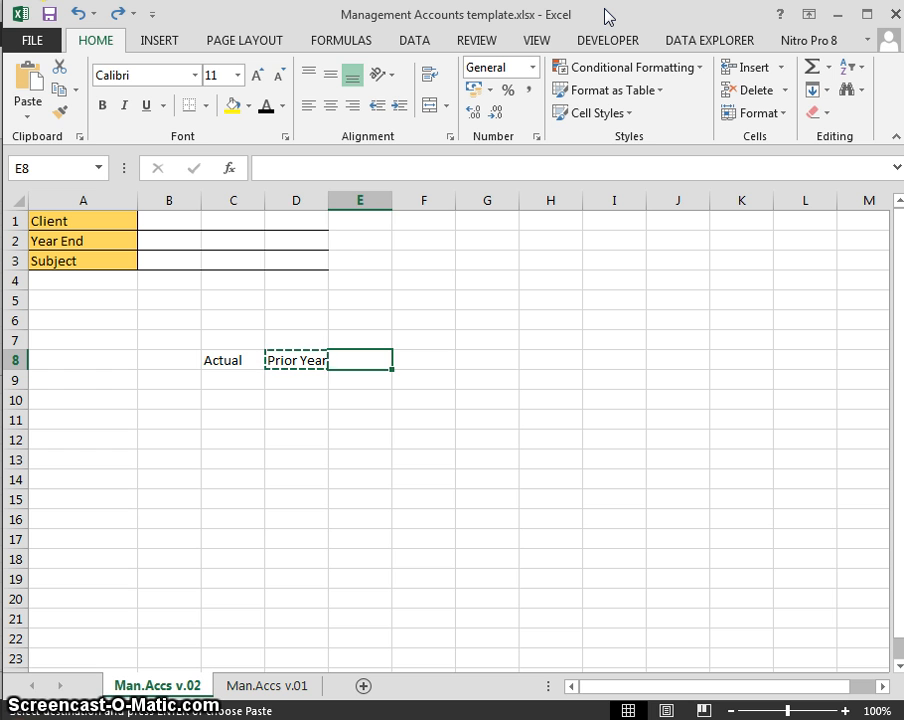
key("Escape")
Insert a sheet column before the Prior Year column, and undo the insertion
key("Left")
key("Left")
key("Right")
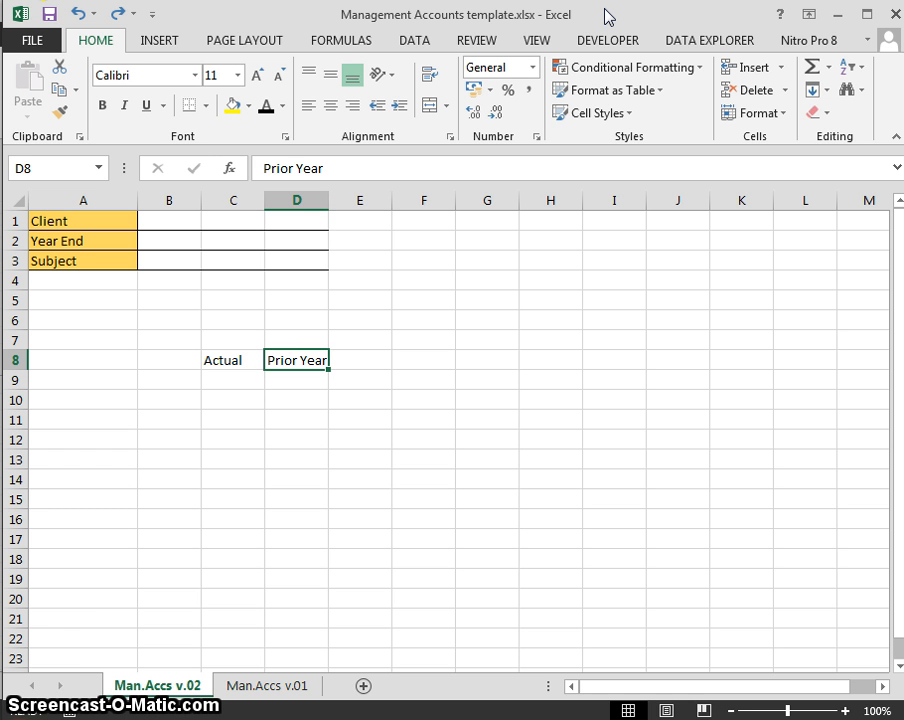
key("alt")
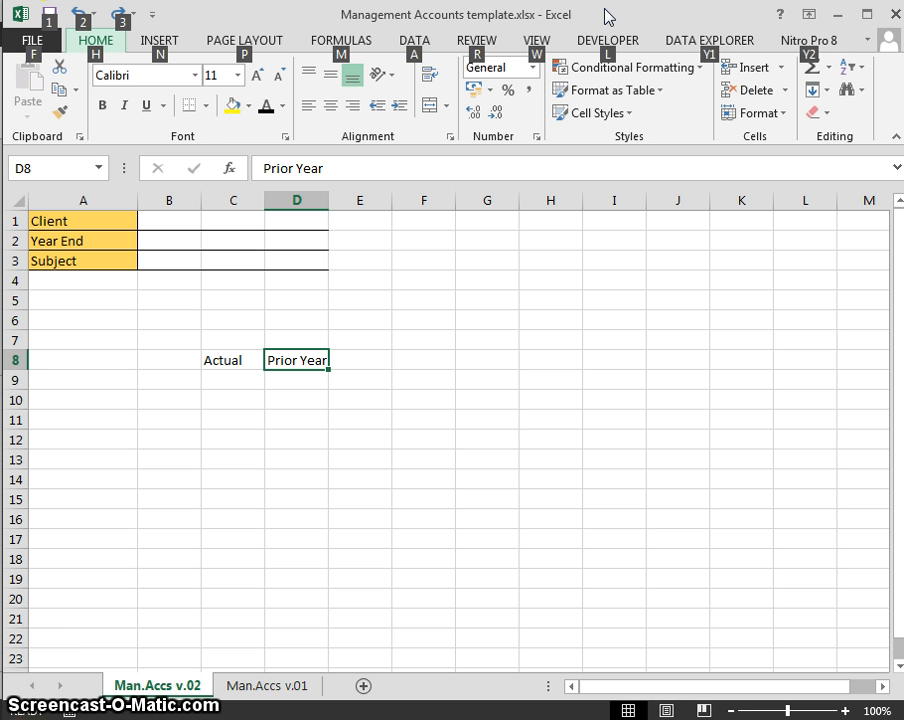
key("h")
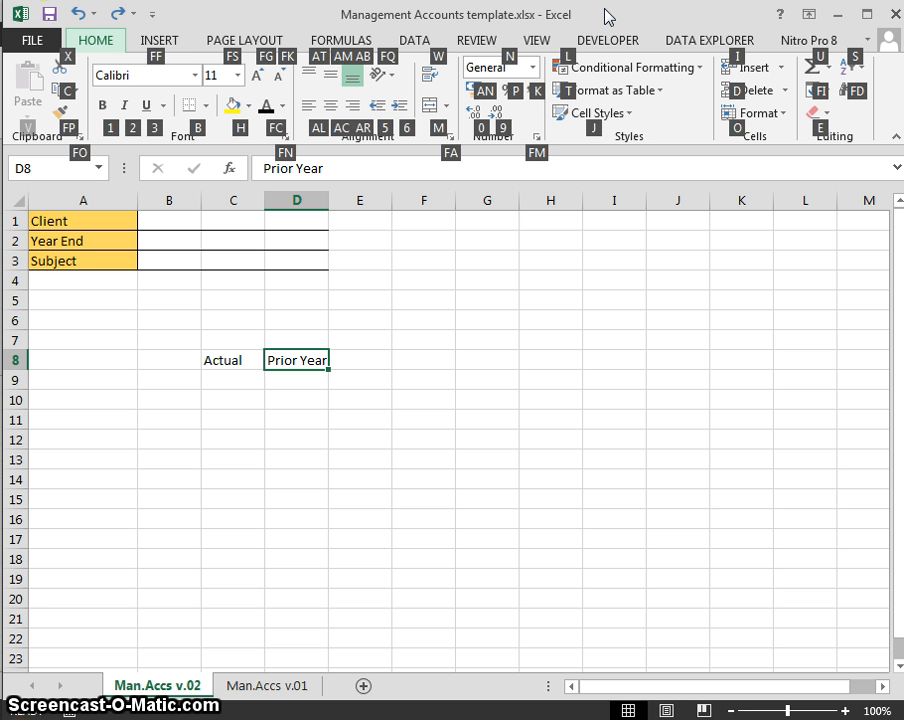
key("i")
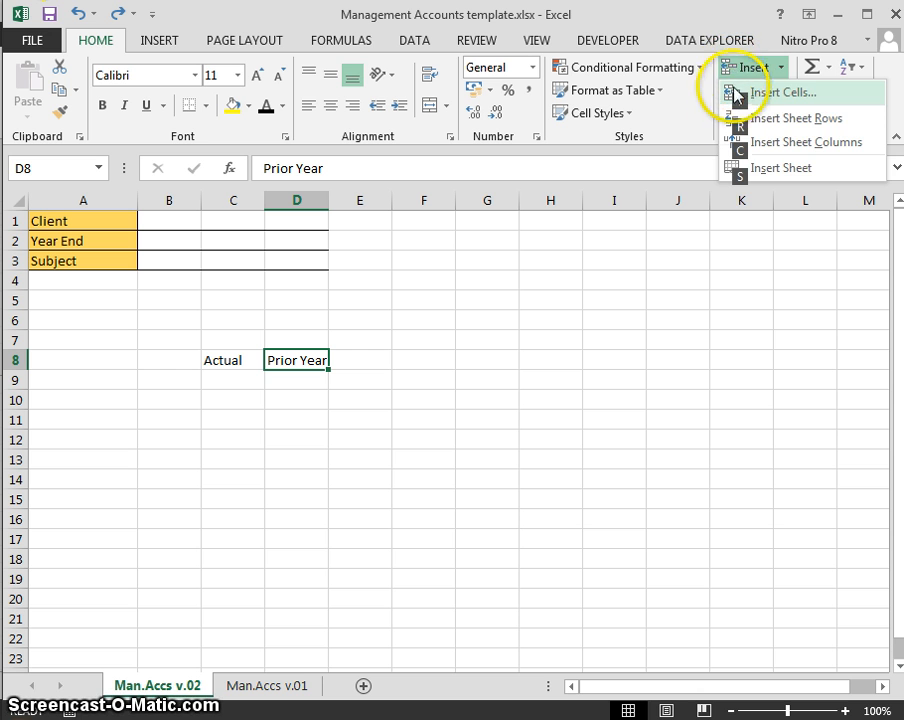
left_click(806, 146)
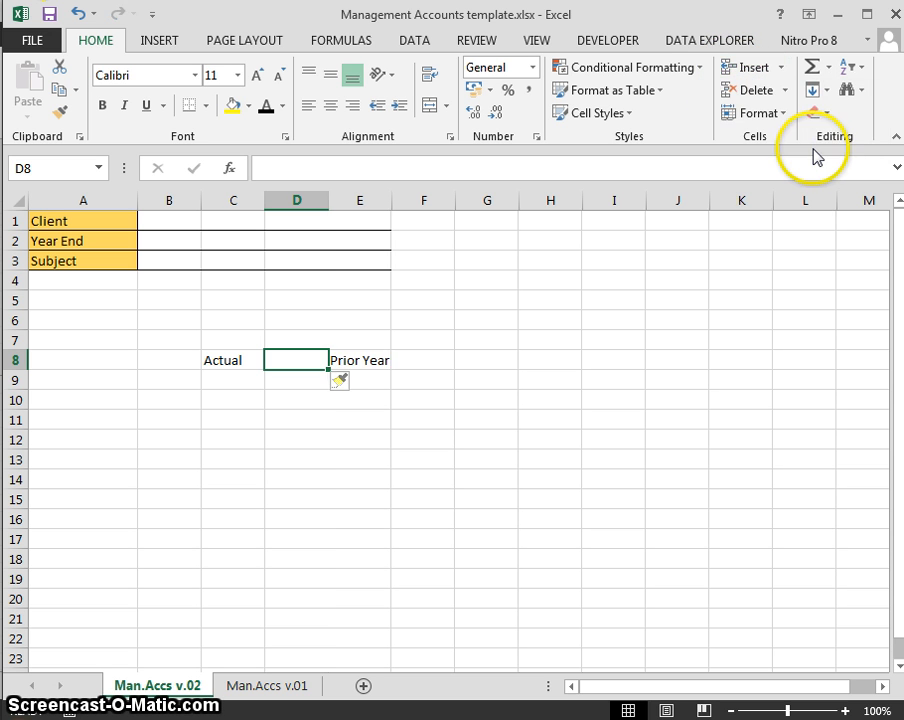
key("ctrl+z")
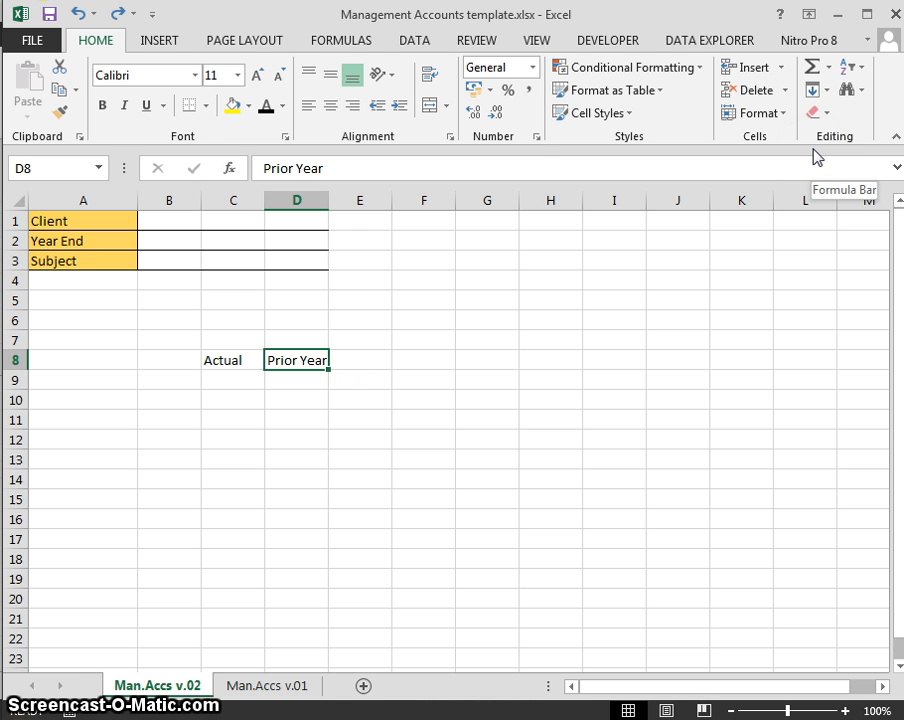
Insert a new sheet column between the Actual and Prior Year columns
key("alt")
key("h")
key("i")
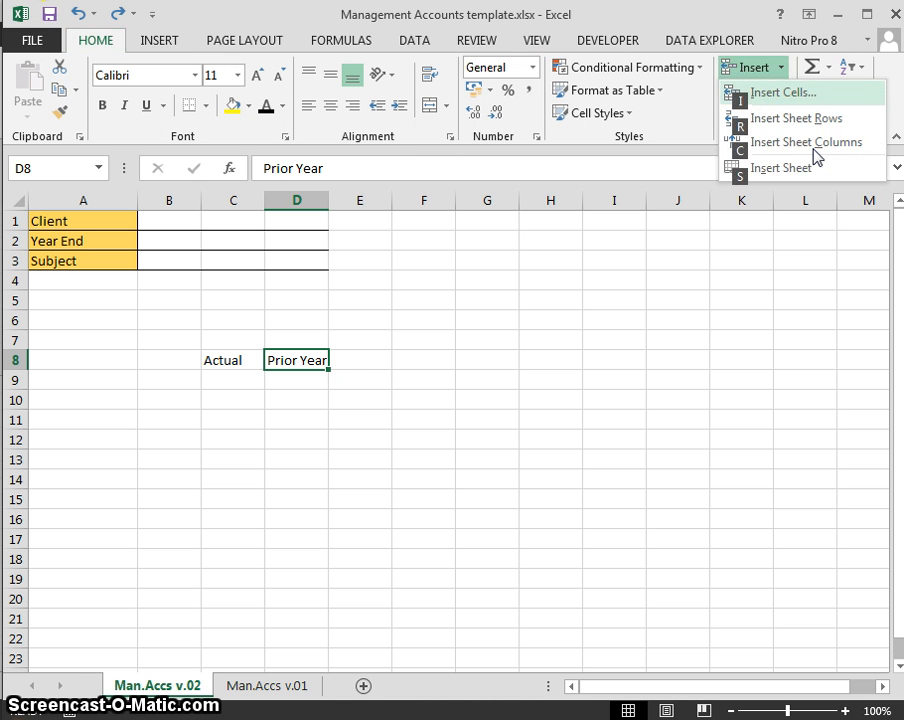
type("c")
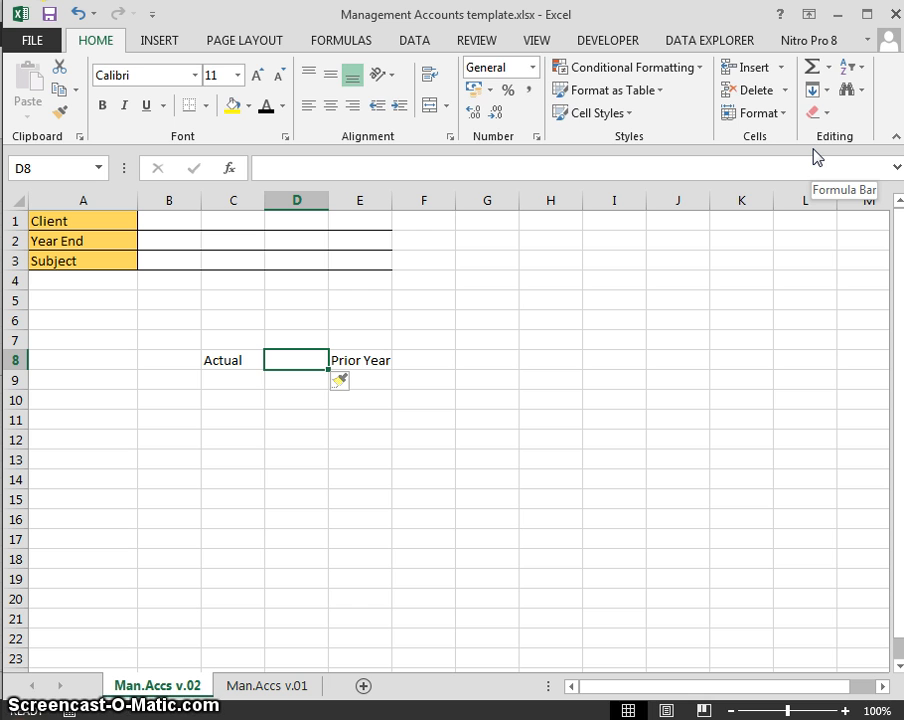
Enter the column heading Budget in cell D8
type("Bud")
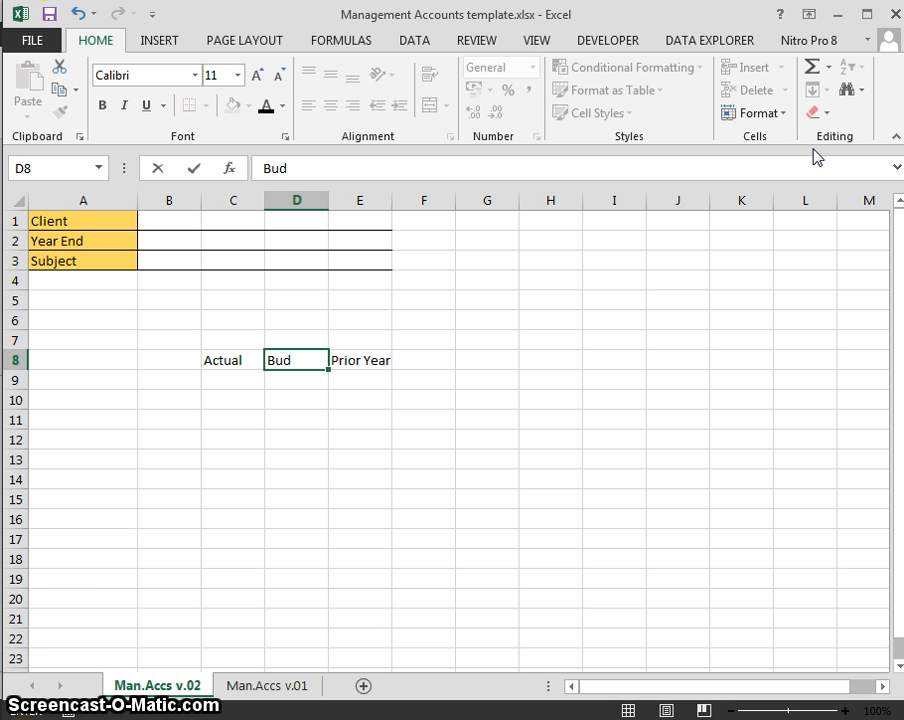
type("get")
key("Down")
key("Down")
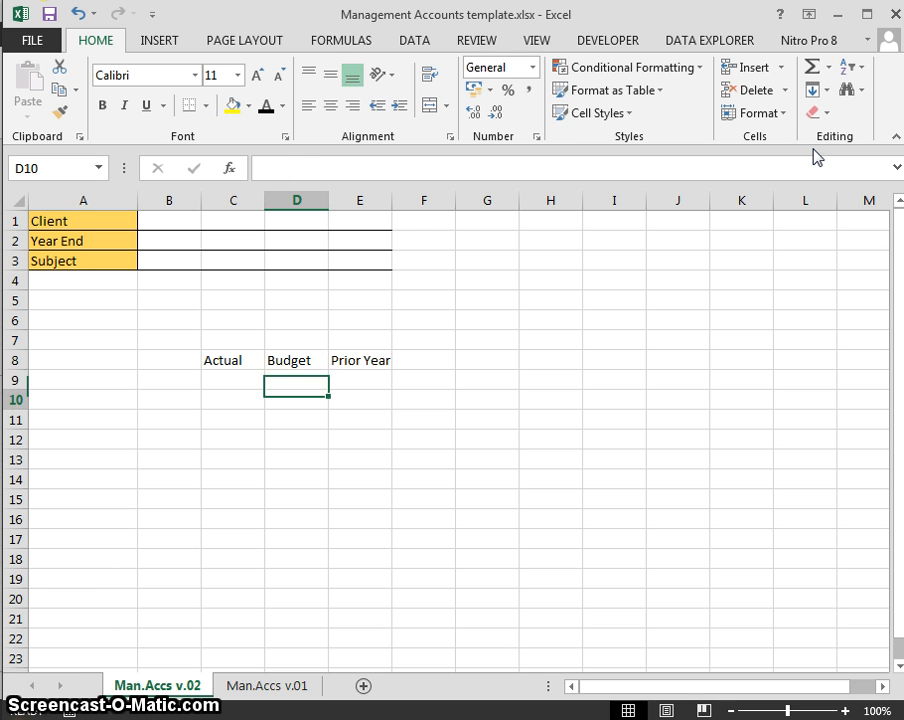
key("Right")
key("Right")
key("Right")
key("Up")
key("Up")
key("Up")
key("Down")
key("Down")
key("Down")
key("Down")
key("Right")
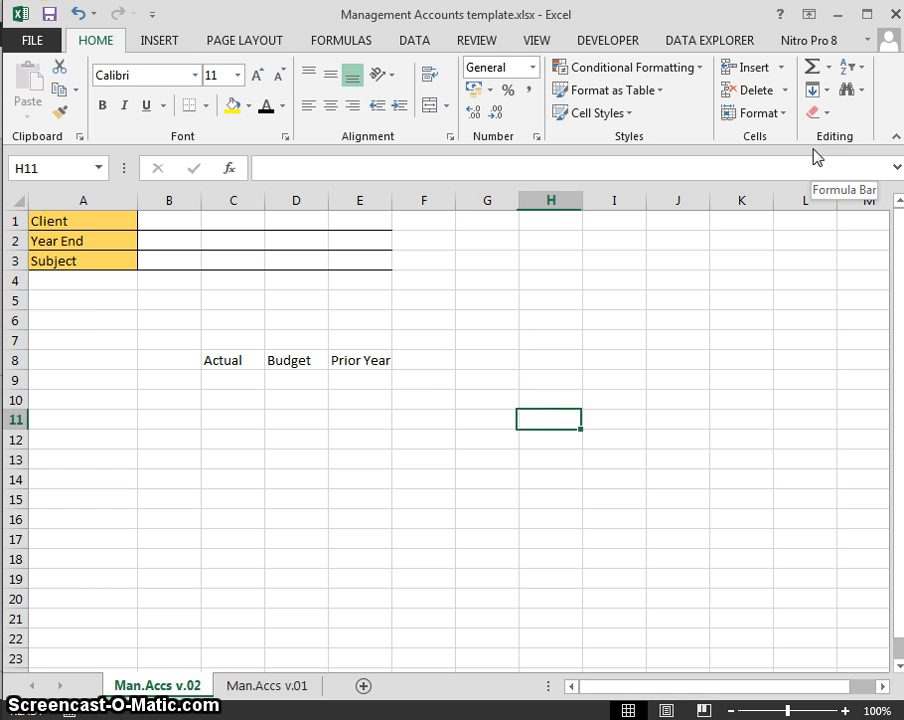
key("Left")
key("Left")
key("Up")
key("Up")
key("Left")
key("Left")
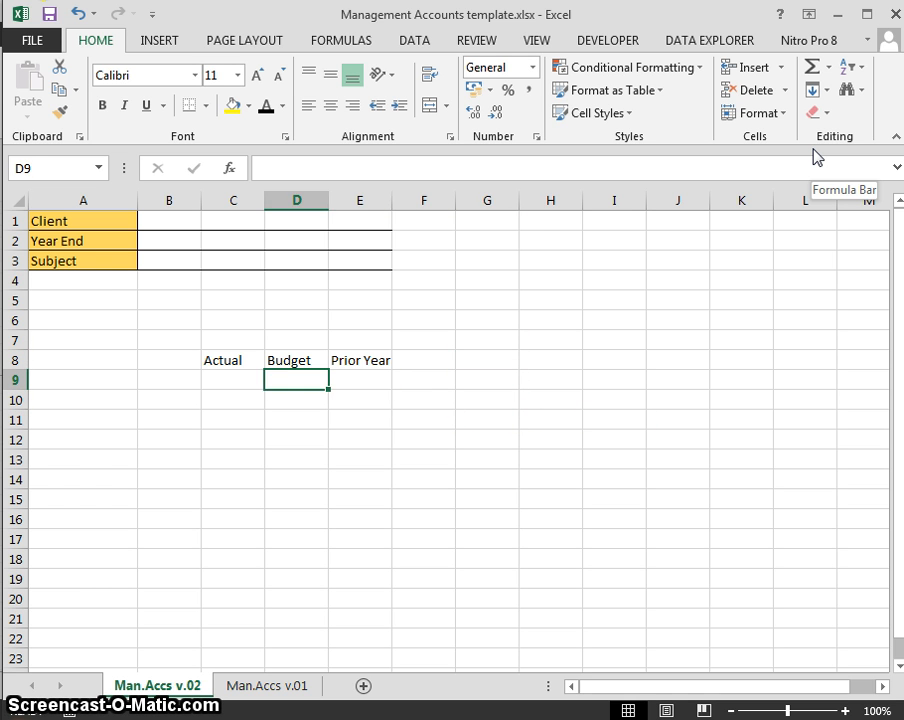
key("Right")
key("Right")
key("Left")
key("Left")
Enter the date 01/jan/2013 in cell C7 above the Actual heading and reselect that cell
key("Up")
key("Up")
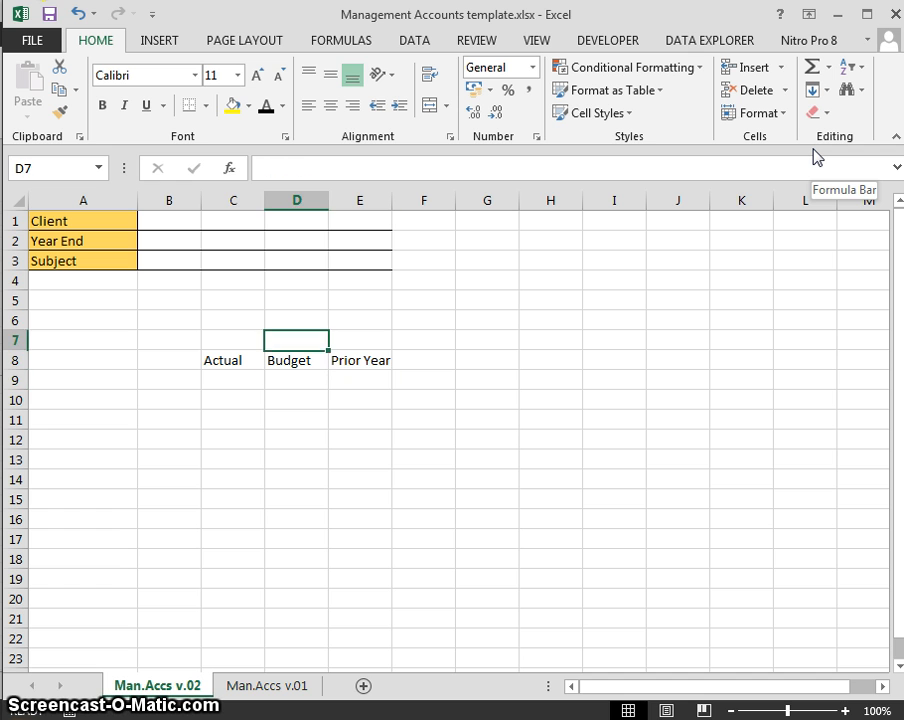
key("Left")
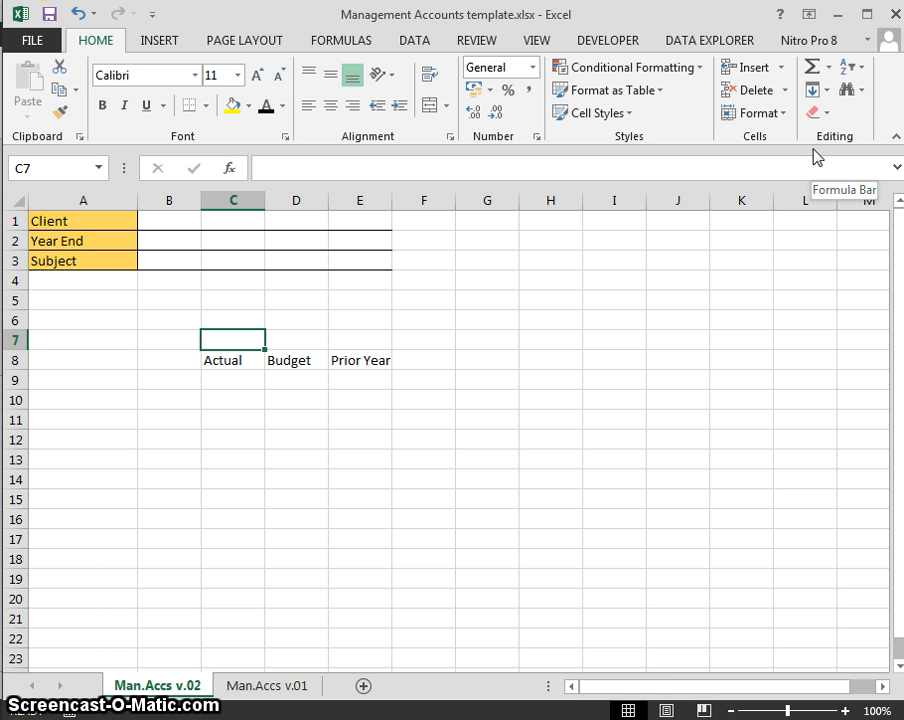
type("01/jan")
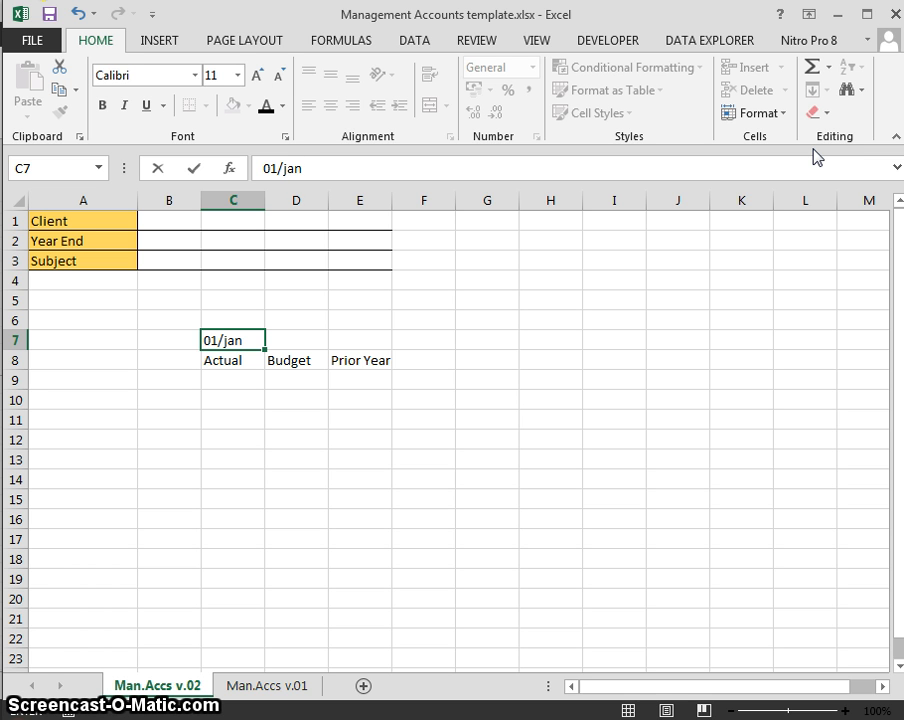
type("/2013")
key("Return")
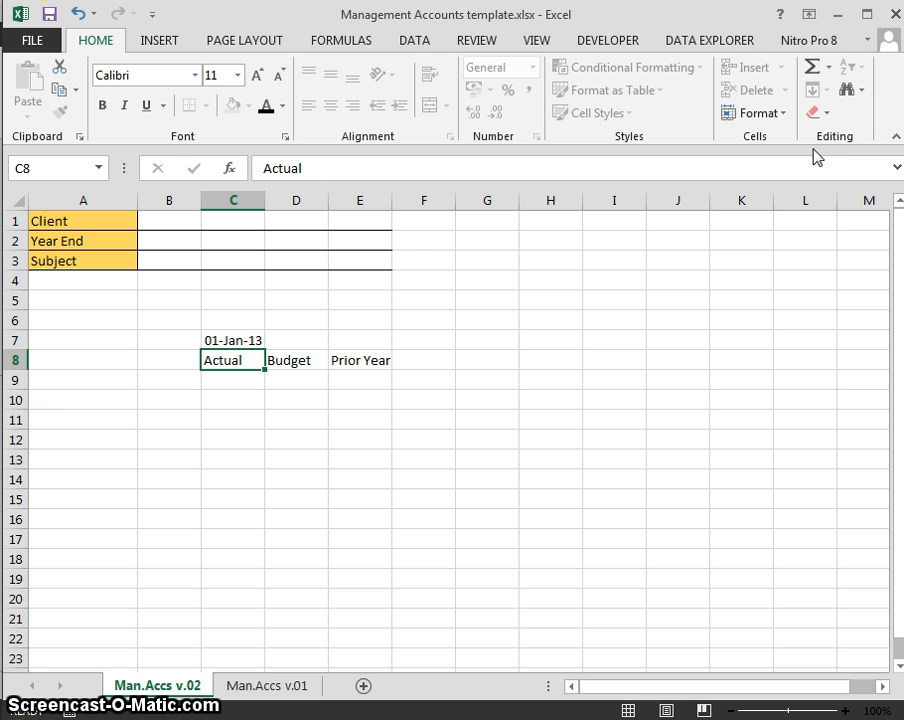
key("Up")
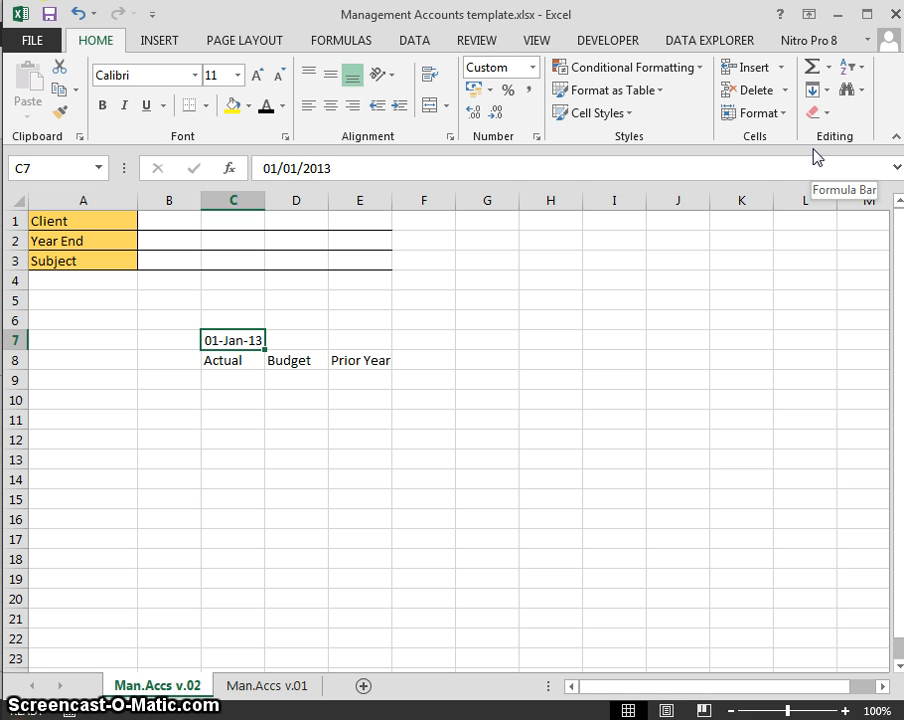
key("alt")
key("h")
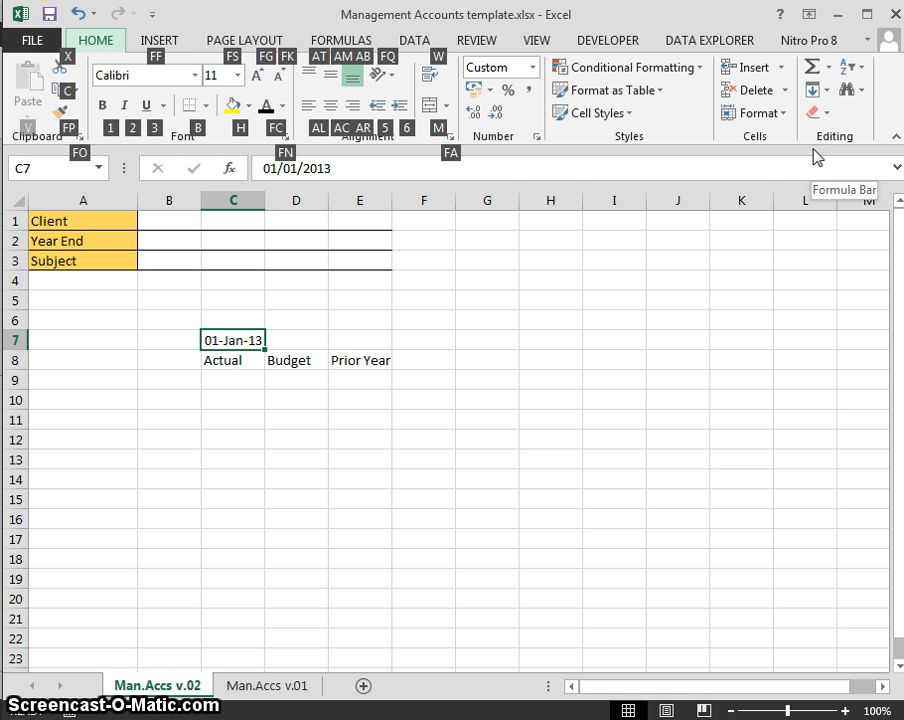
key("Escape")
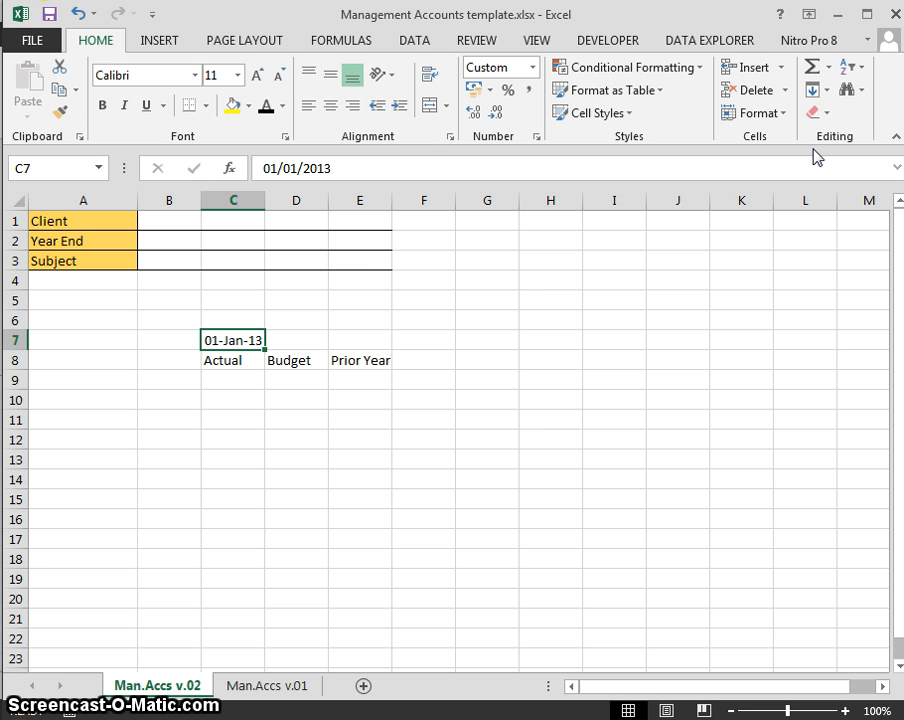
Apply the custom number format mmm yyy to the date in cell C7
key("ctrl+1")
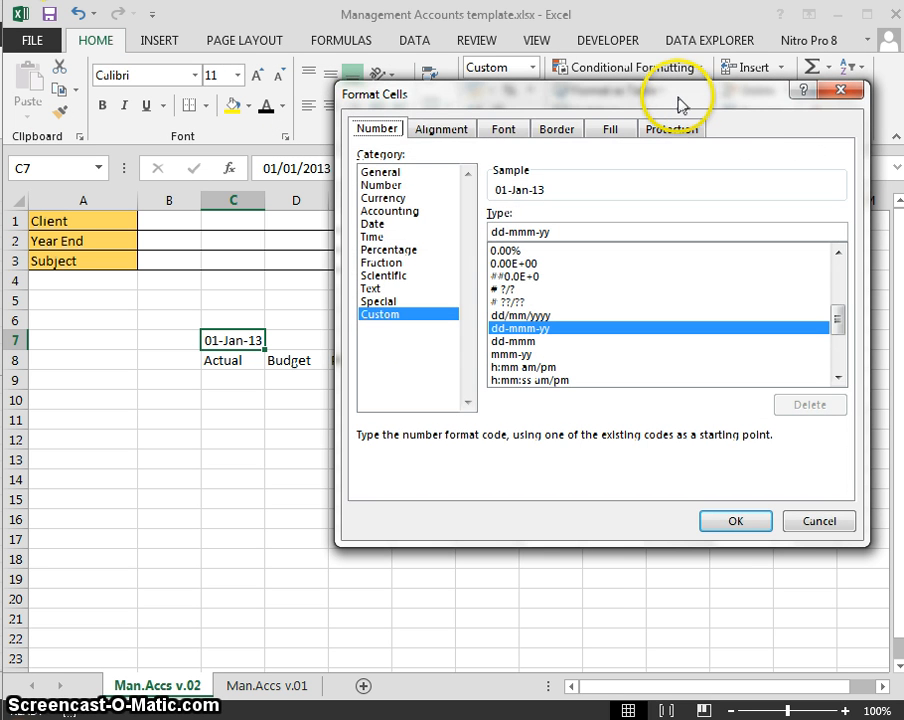
left_click_drag(679, 100, 516, 68)
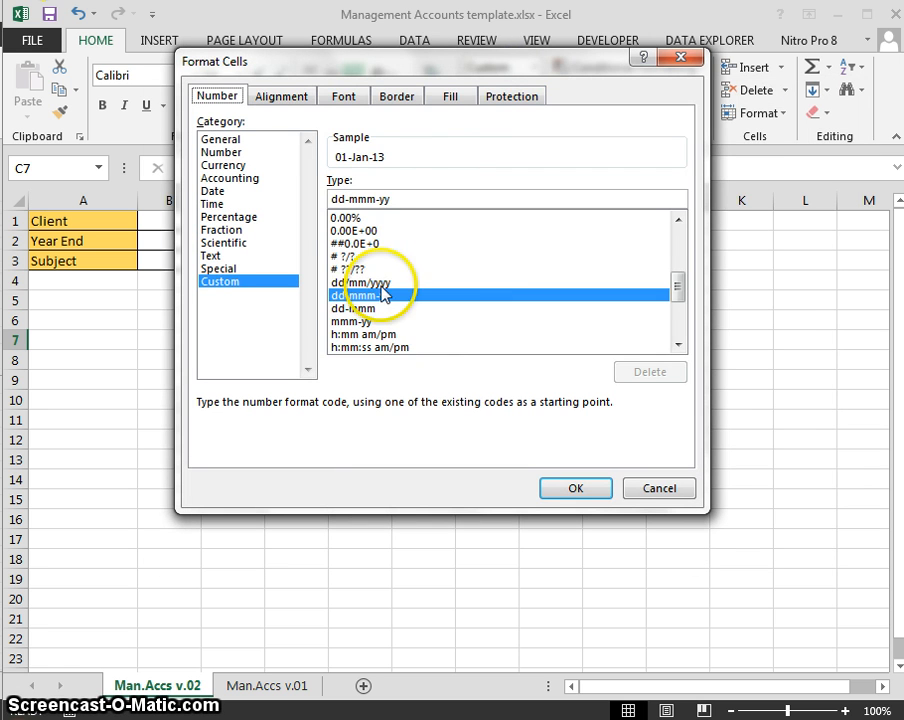
left_click(383, 309)
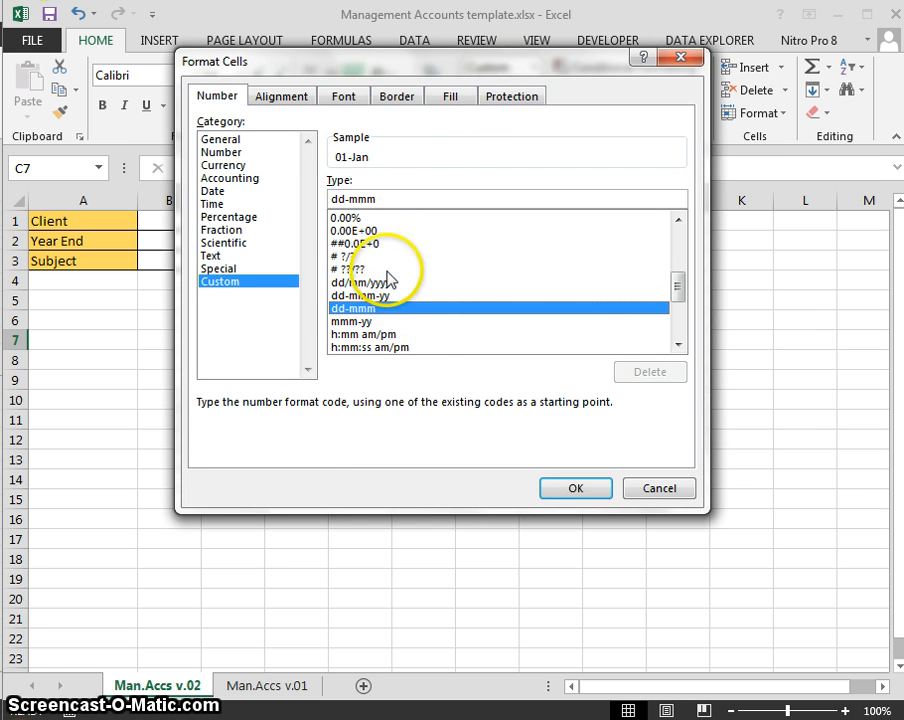
left_click_drag(392, 196, 268, 210)
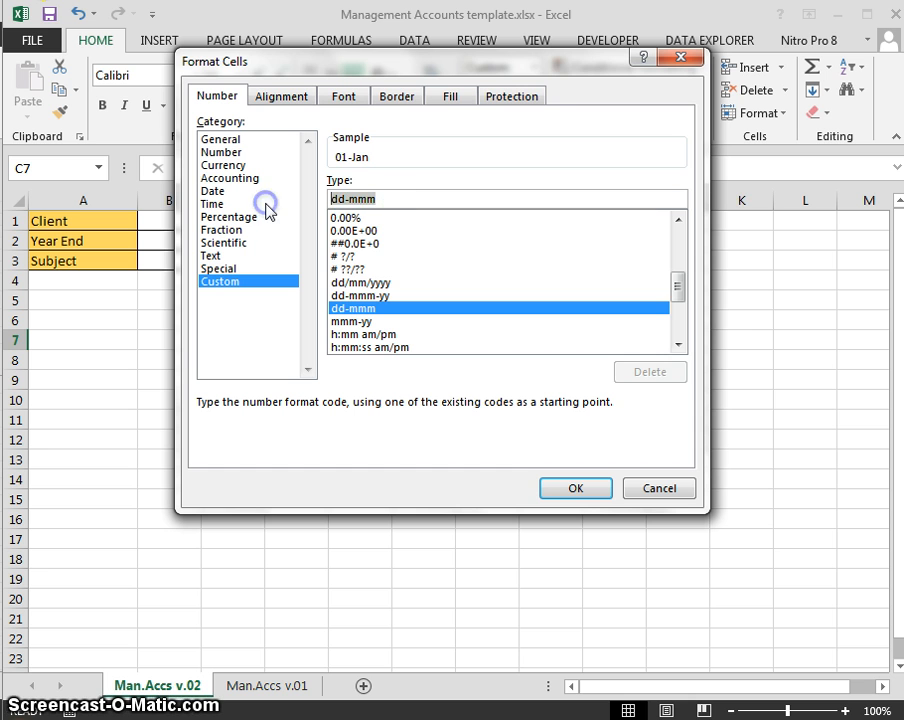
type("mm")
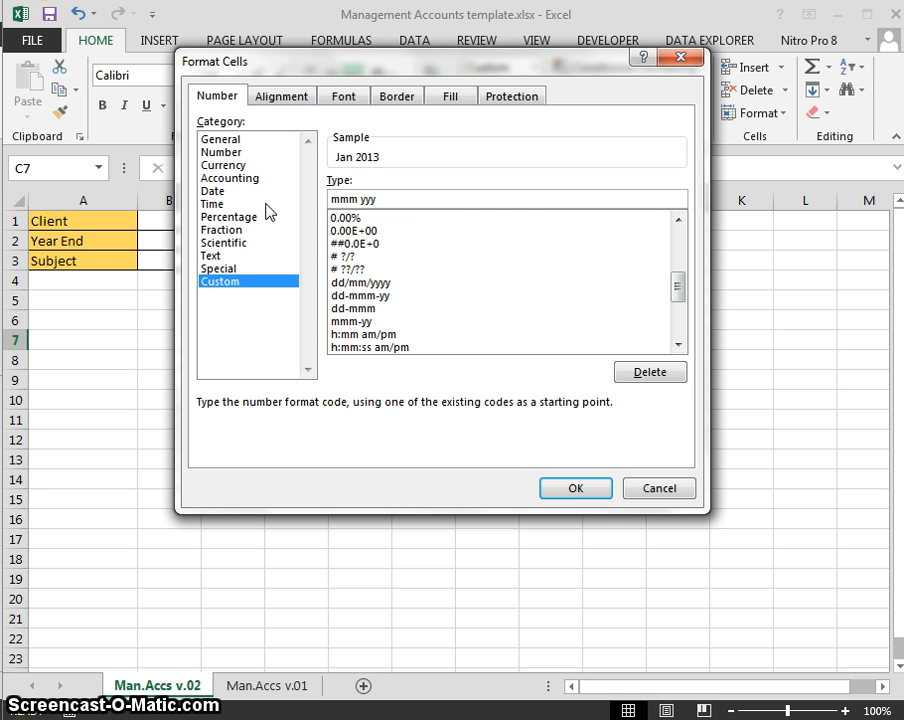
left_click(572, 488)
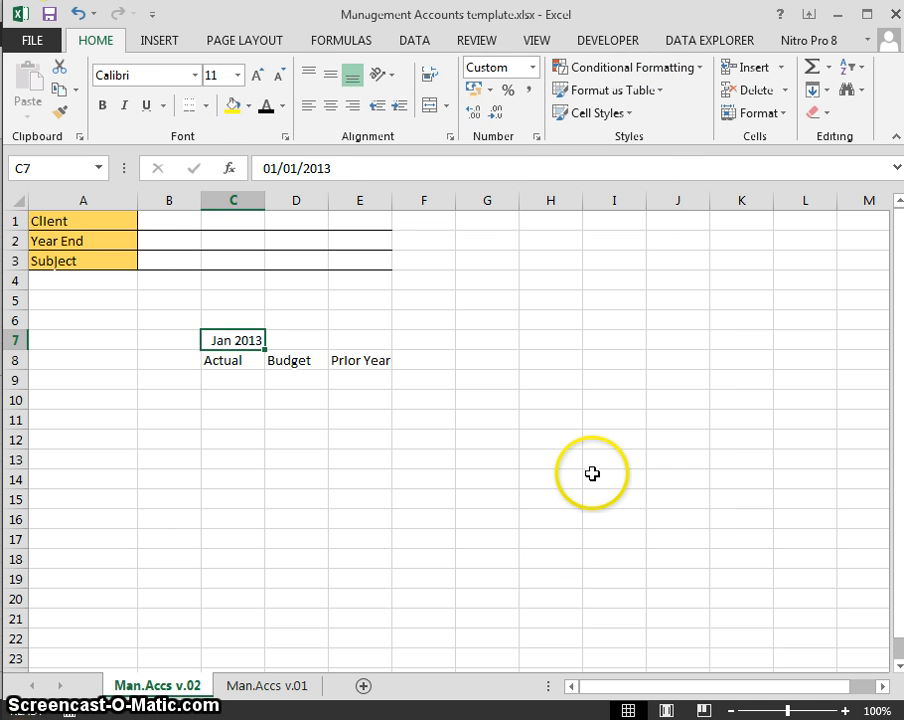
Merge and centre the date across cells C7:E7 above the Actual, Budget and Prior Year headings
key("Left")
key("Right")
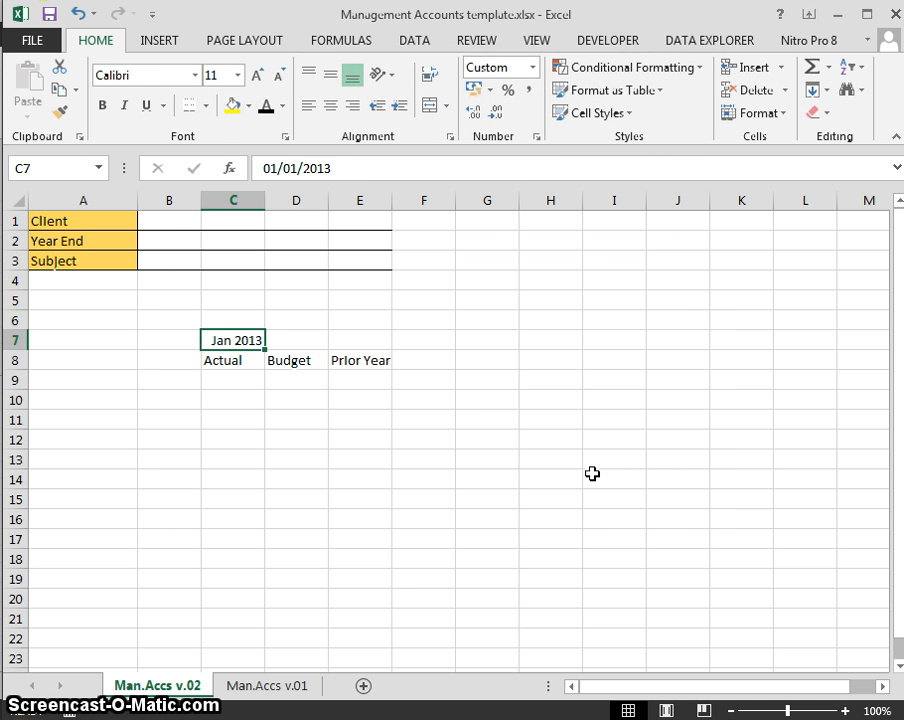
key("Right")
key("Right")
key("Left")
key("Left")
key("Right")
key("Right")
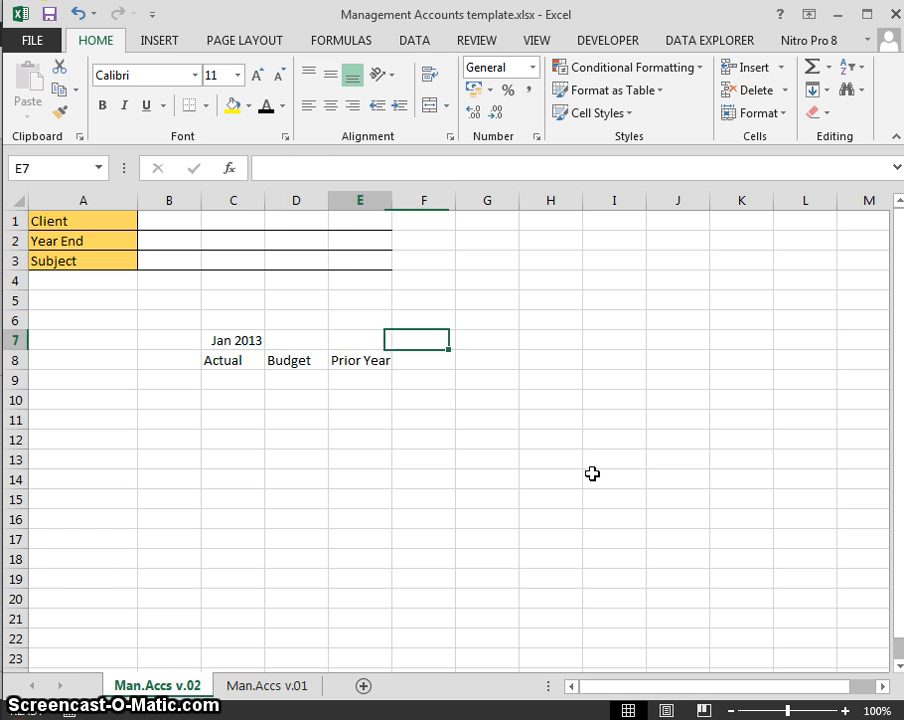
key("Left")
key("Left")
key("shift+Right")
key("shift+Right")
key("shift+Left")
key("shift+Left")
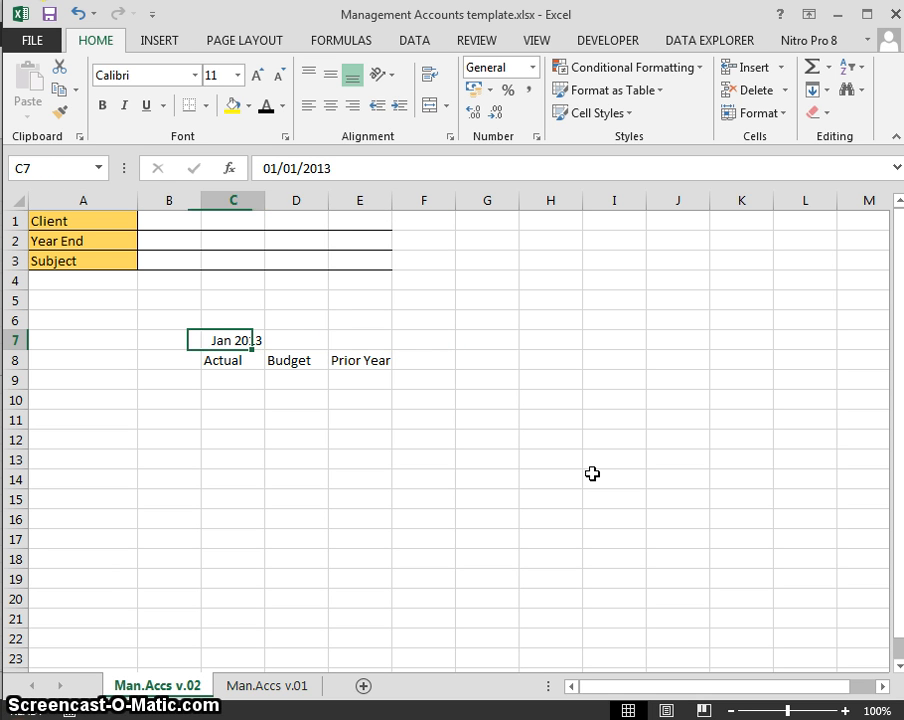
key("shift+Right")
key("shift+Right")
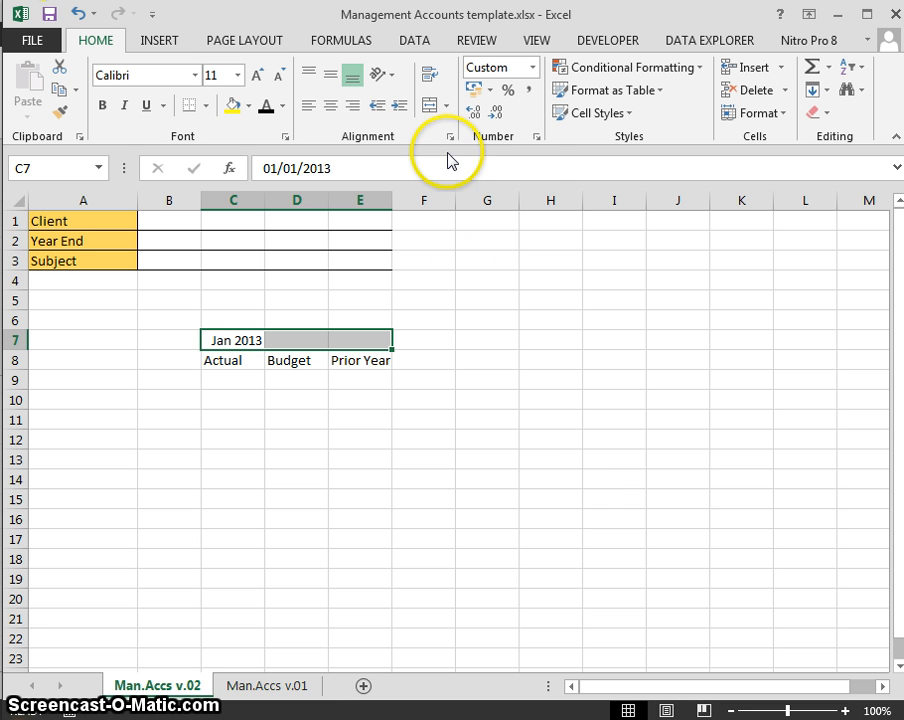
left_click(446, 106)
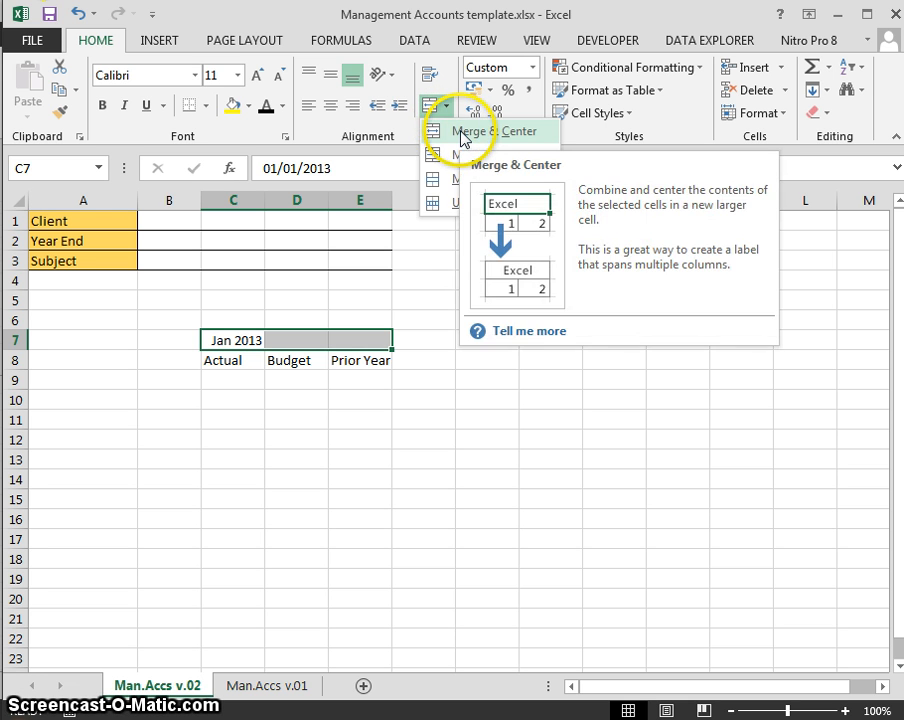
left_click(456, 131)
Examine how the cell selection behaves when moving up and down column C through the merged date heading
key("Down")
key("Down")
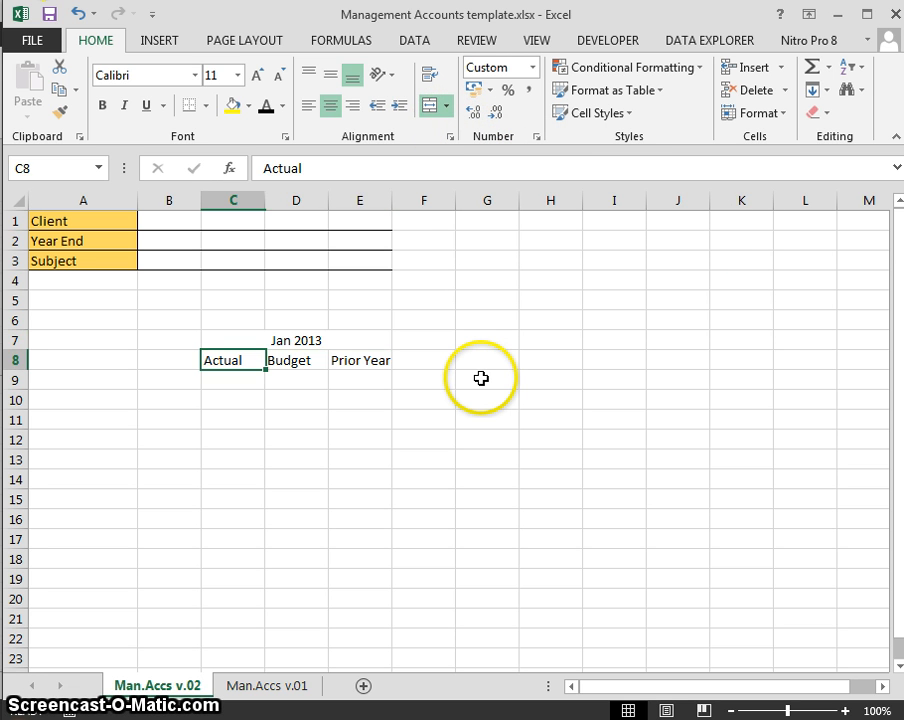
key("Up")
key("Up")
key("Up")
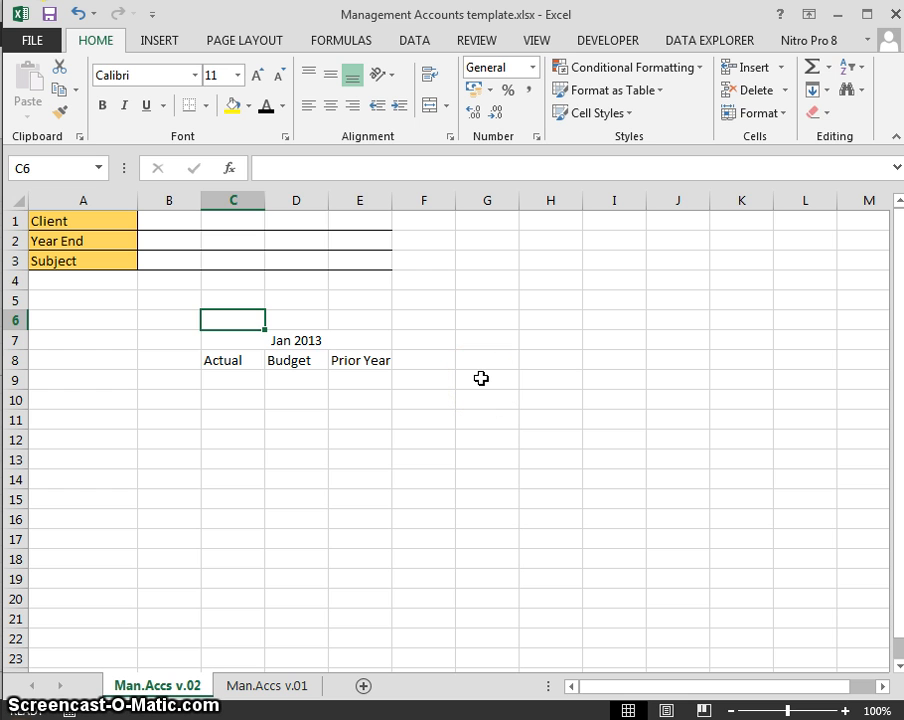
key("Down")
key("Down")
key("Up")
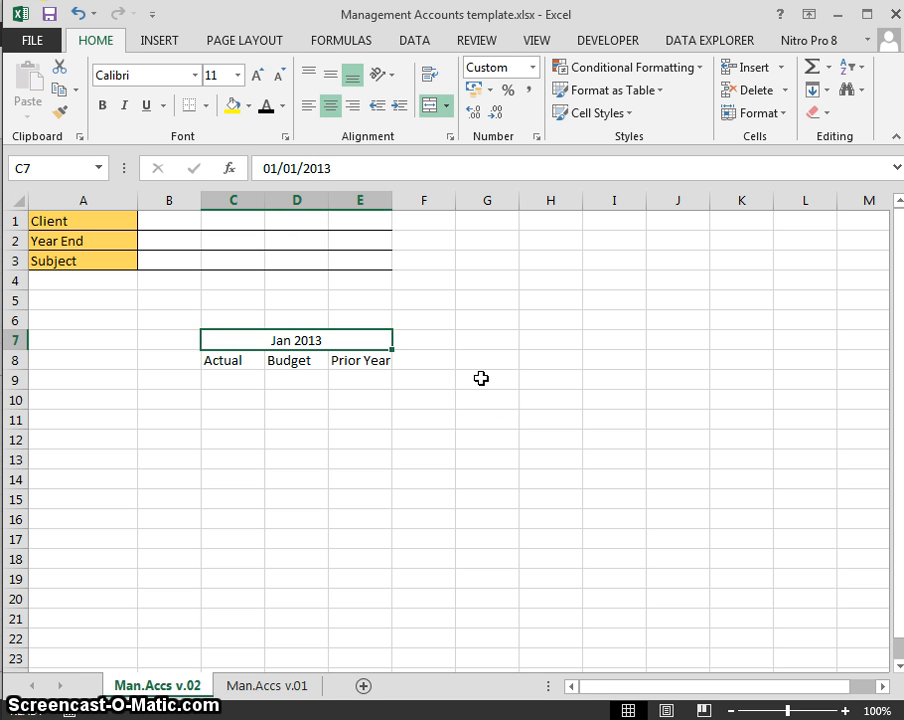
key("Down")
key("Up")
key("Down")
key("Down")
key("Up")
key("Up")
key("Up")
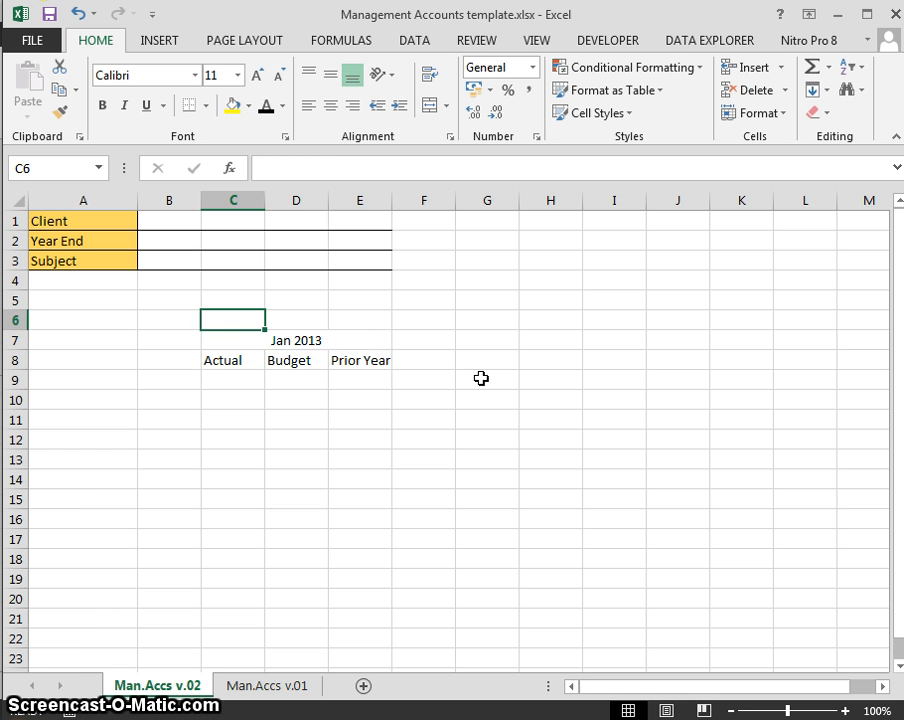
Enter the row label Sales in cell A9
key("Down")
key("Down")
key("Down")
key("Down")
key("Down")
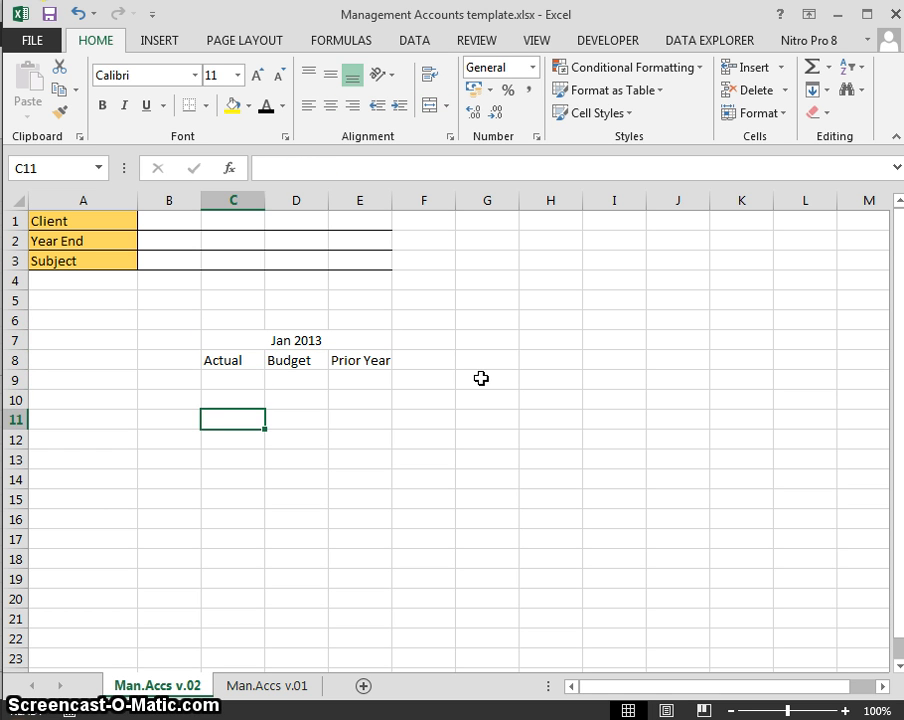
key("Left")
key("Left")
key("Up")
key("Up")
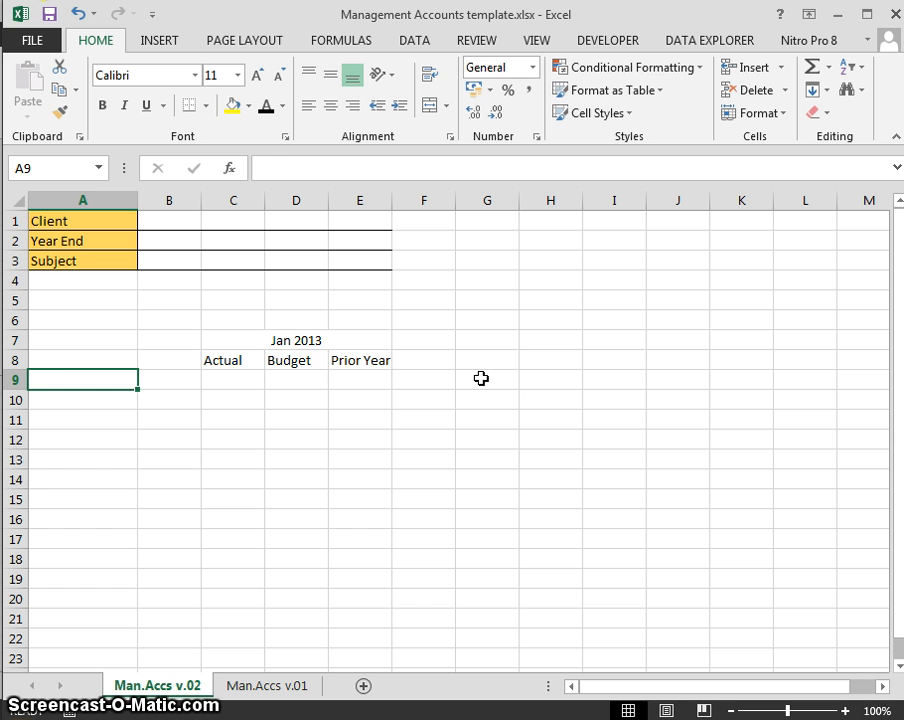
type("Sales")
key("Return")
Enter the row label Cost of Sales in cell A14
key("Down")
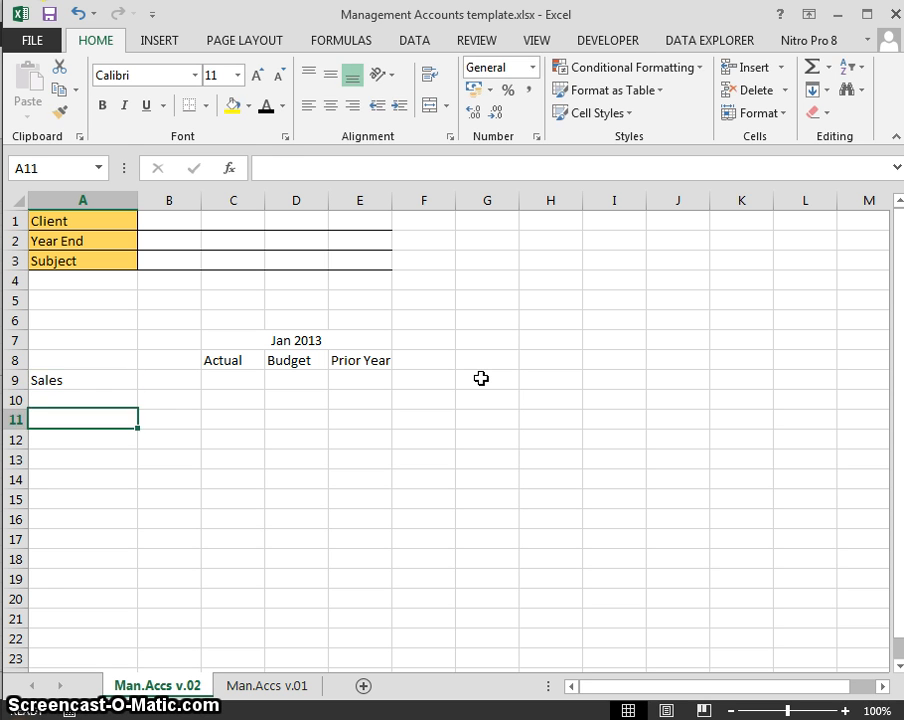
key("Down")
key("Down")
key("Down")
type("Co")
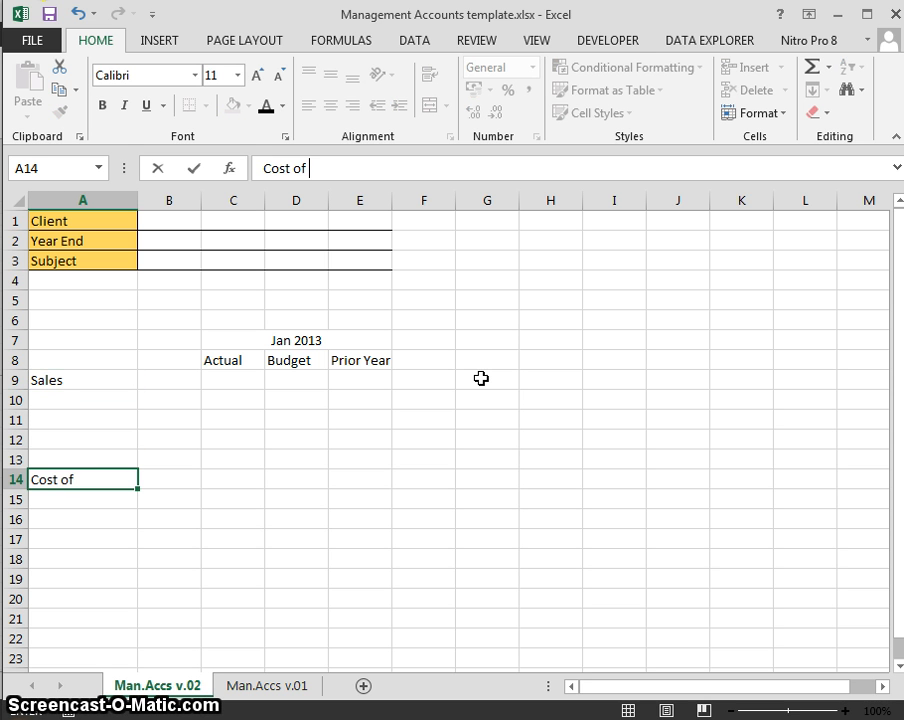
type("st of s")
key("BackSpace")
type("S")
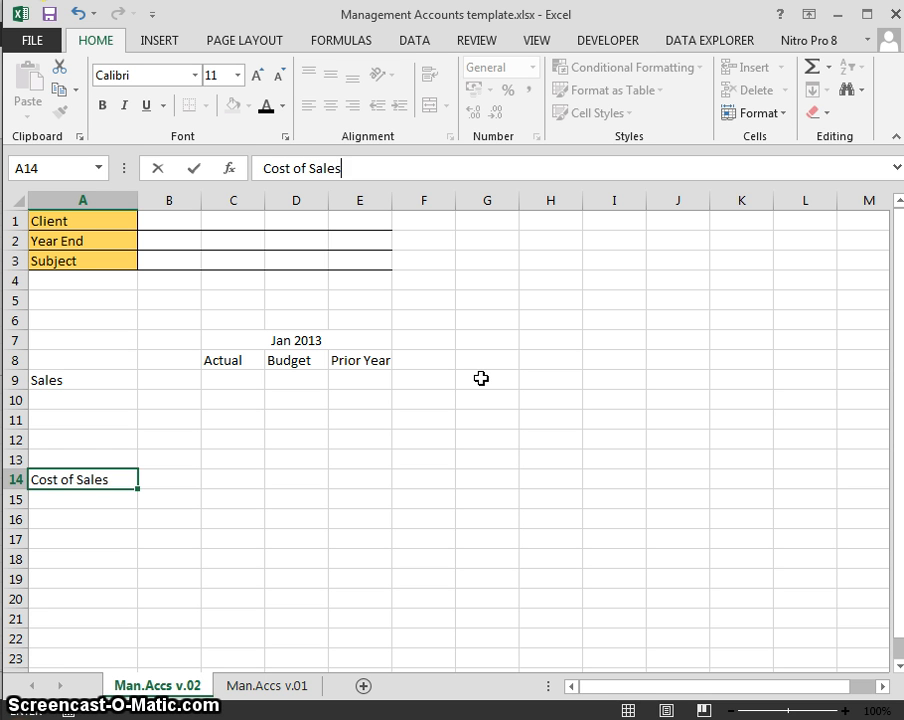
type("ales")
key("Return")
Copy the merged date heading from row 7 into C13:E13, above the Cost of Sales row
key("Down")
key("Up")
key("Up")
key("Up")
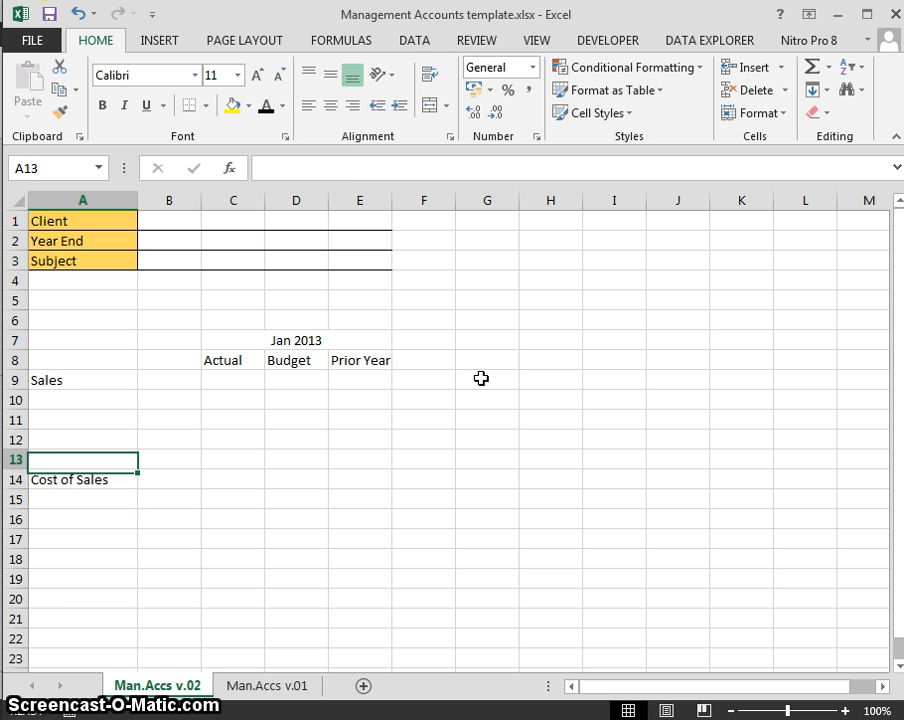
key("Right")
key("Right")
key("Up")
key("Up")
key("Up")
key("Up")
key("Up")
key("Up")
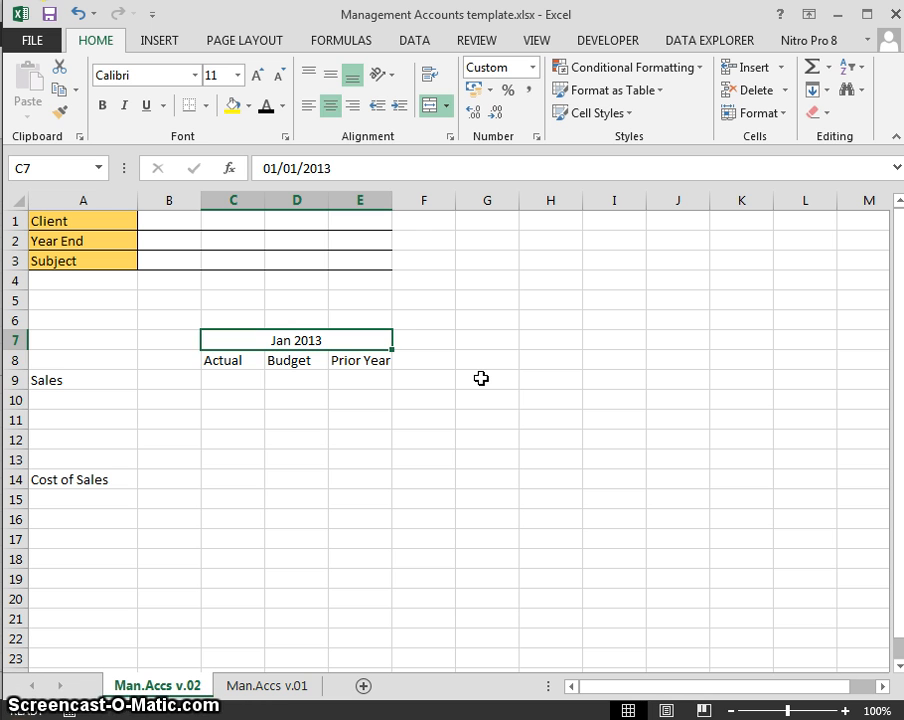
key("ctrl+c")
key("Down")
key("Down")
key("Down")
key("Down")
key("Down")
key("Down")
key("Return")
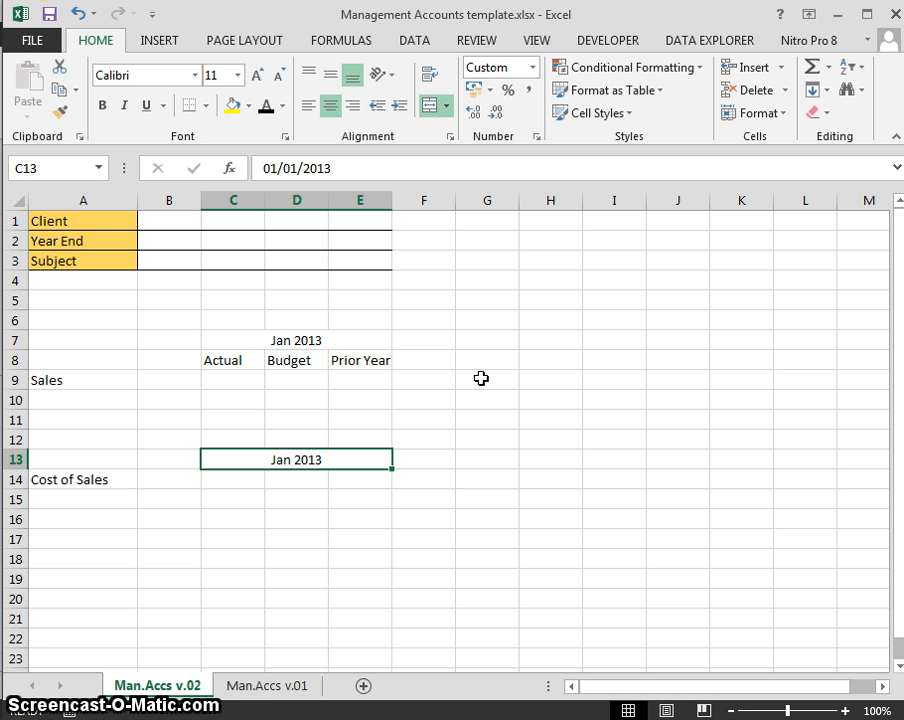
Examine how moving through column C between the two merged date headings changes the selected cells
key("Up")
key("Up")
key("Down")
key("Down")
key("Up")
key("Up")
key("Up")
key("Up")
key("Up")
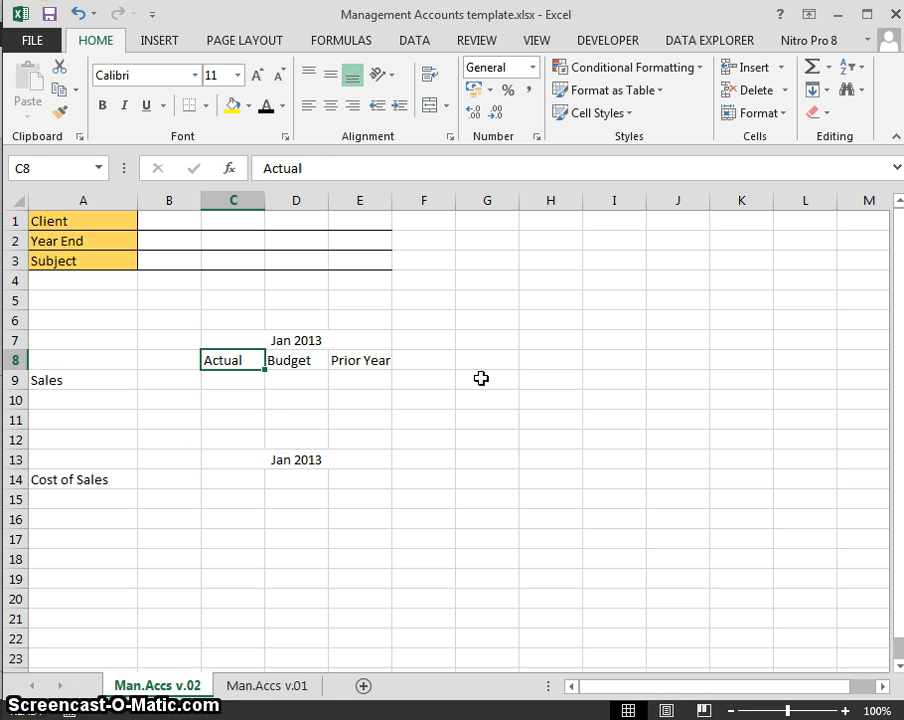
key("Up")
key("Up")
key("Down")
key("Up")
key("Up")
key("Down")
key("Down")
key("Down")
key("Down")
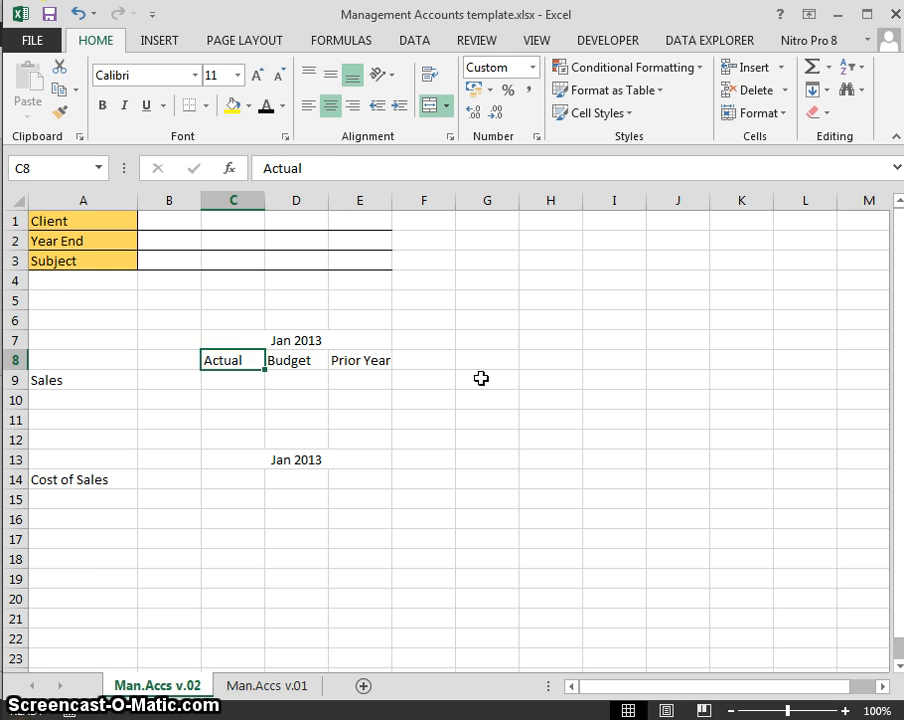
Extend a selection from C9 down to row 13 to check how the merged heading affects it
key("shift+Down")
key("shift+Down")
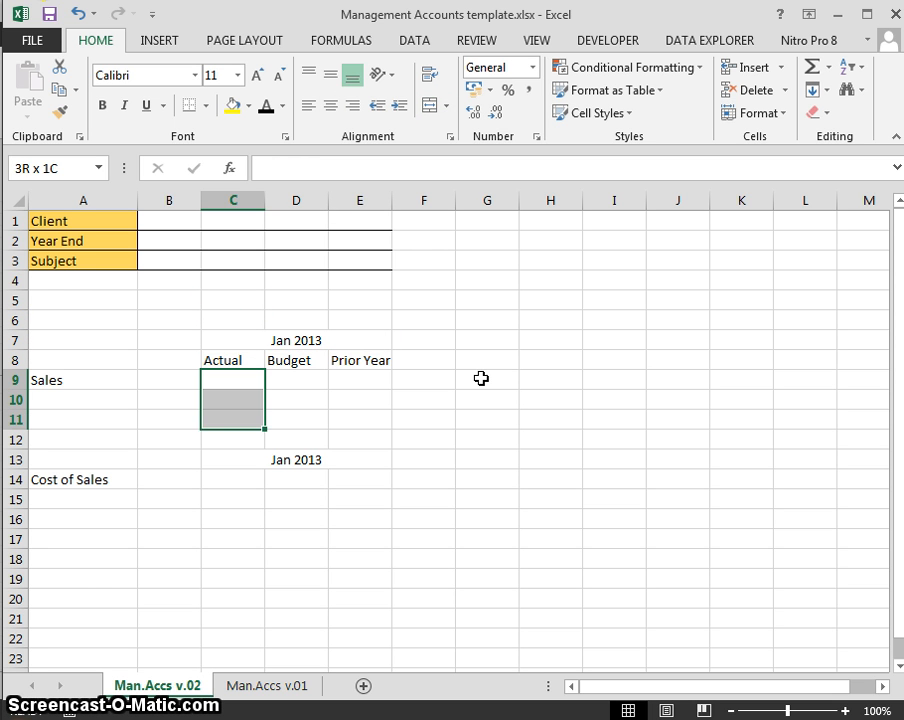
key("shift+Down")
key("shift+Down")
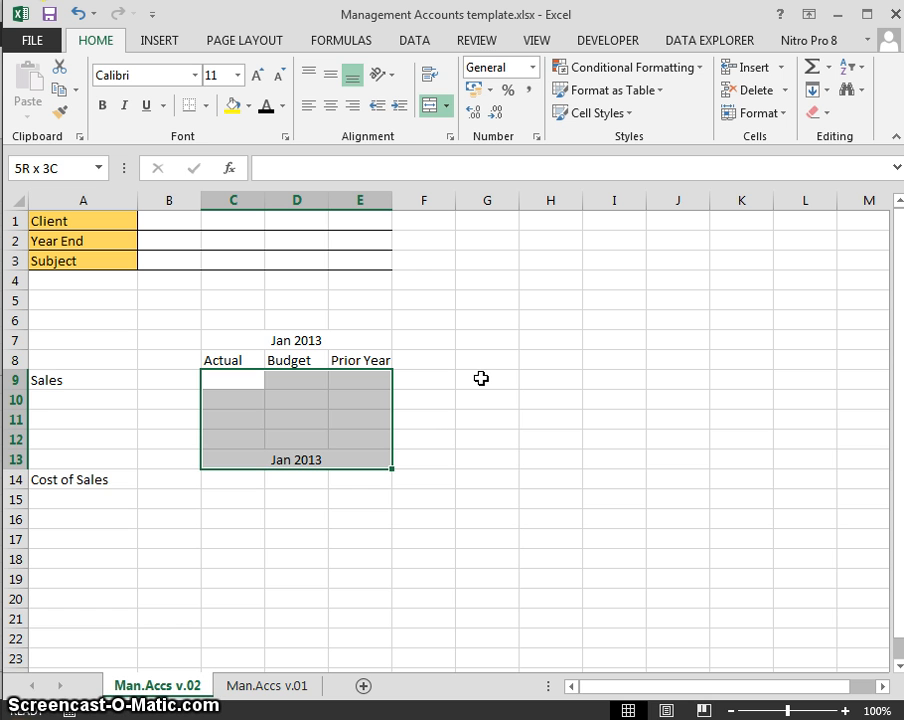
key("Up")
Delete row 13 containing the copied merged date heading
key("Down")
key("Down")
key("Down")
key("Down")
key("Down")
key("Down")
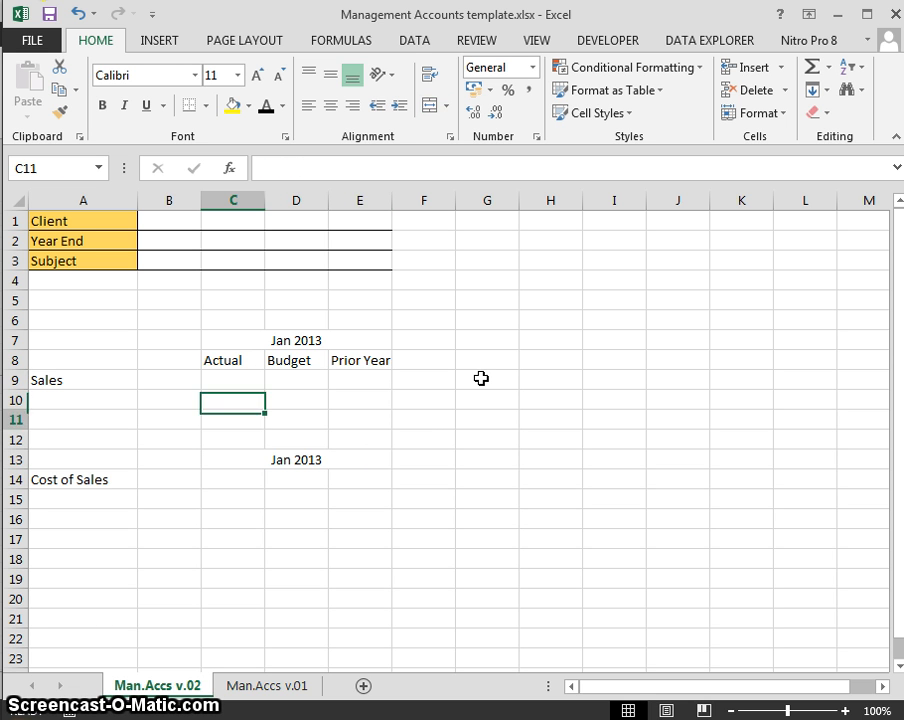
key("Up")
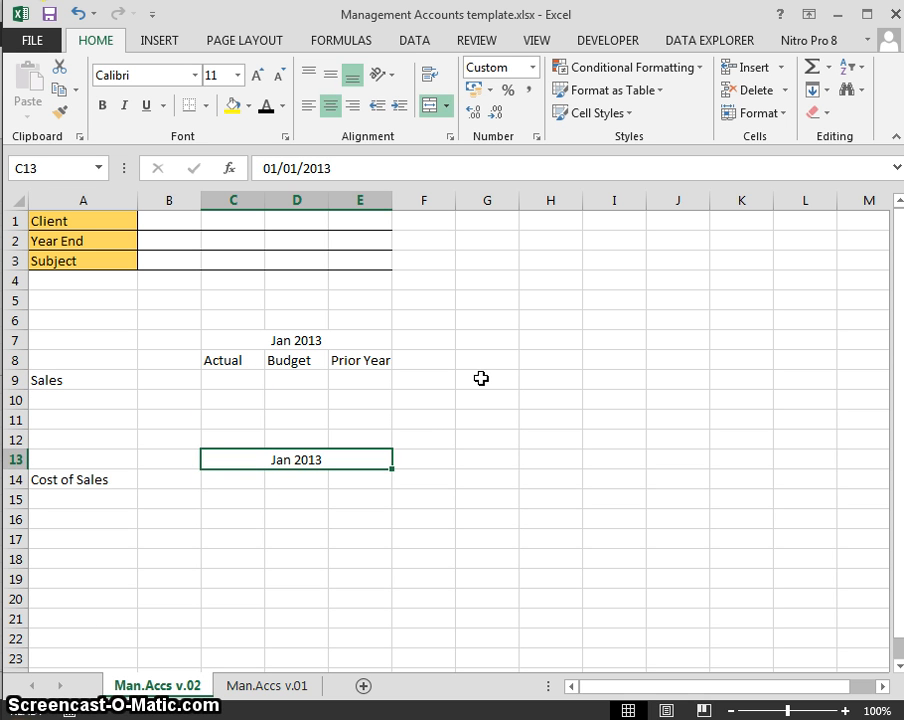
key("ctrl+minus")
key("Return")
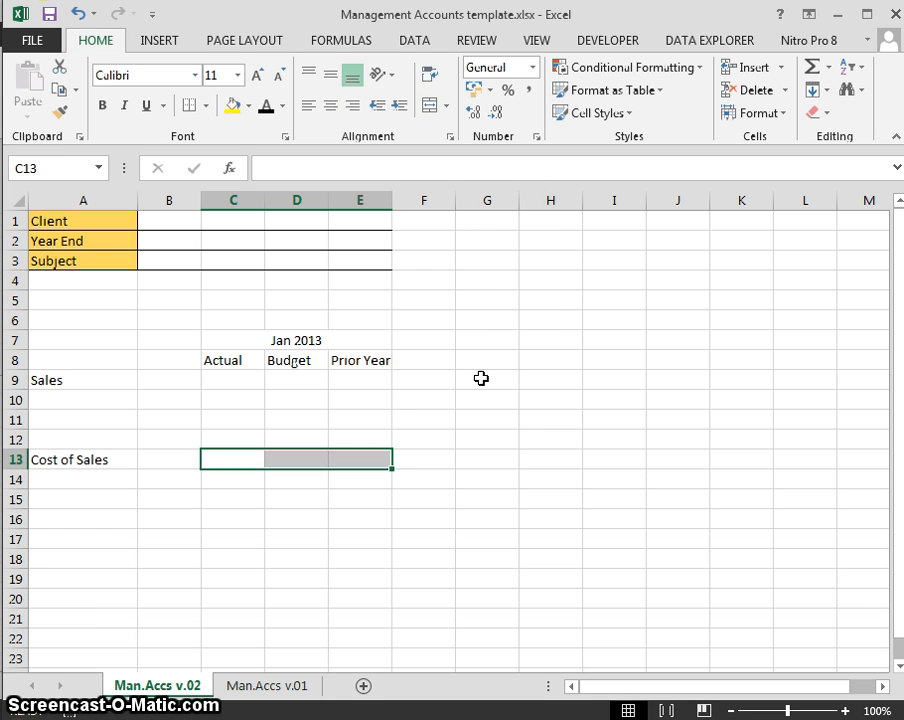
Unmerge the date heading cells C7:E7
key("Up")
key("Up")
key("Up")
key("Up")
key("Up")
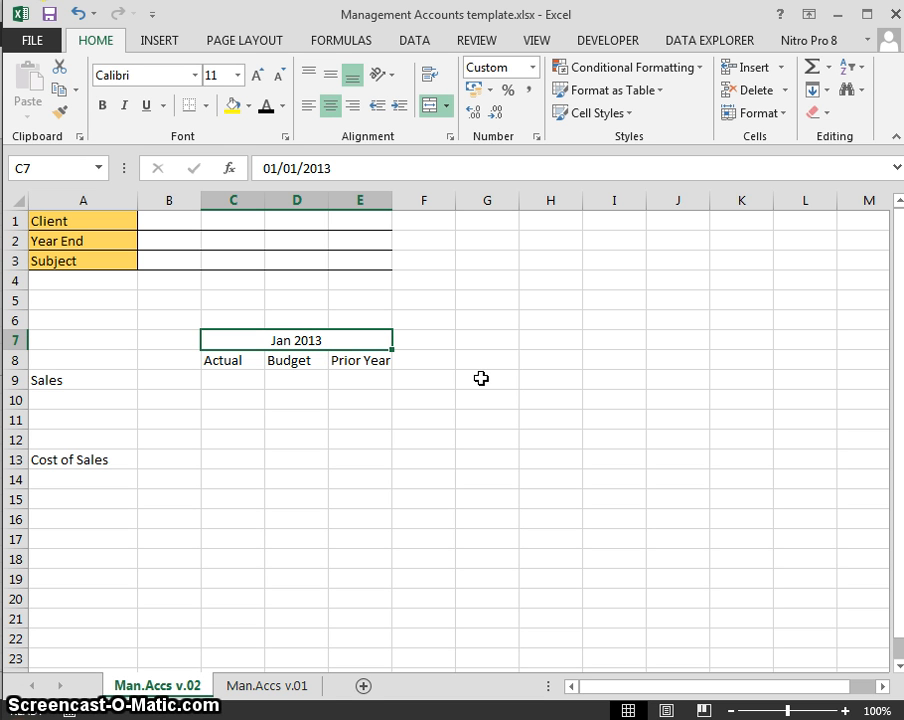
key("Down")
key("Up")
key("Up")
key("Down")
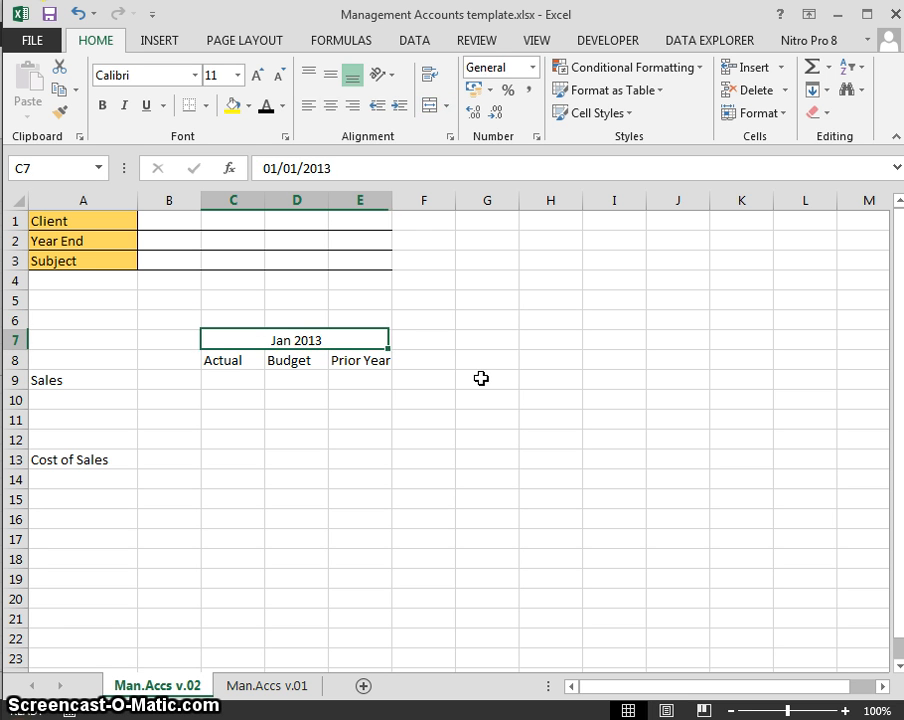
type("j")
key("Escape")
key("alt")
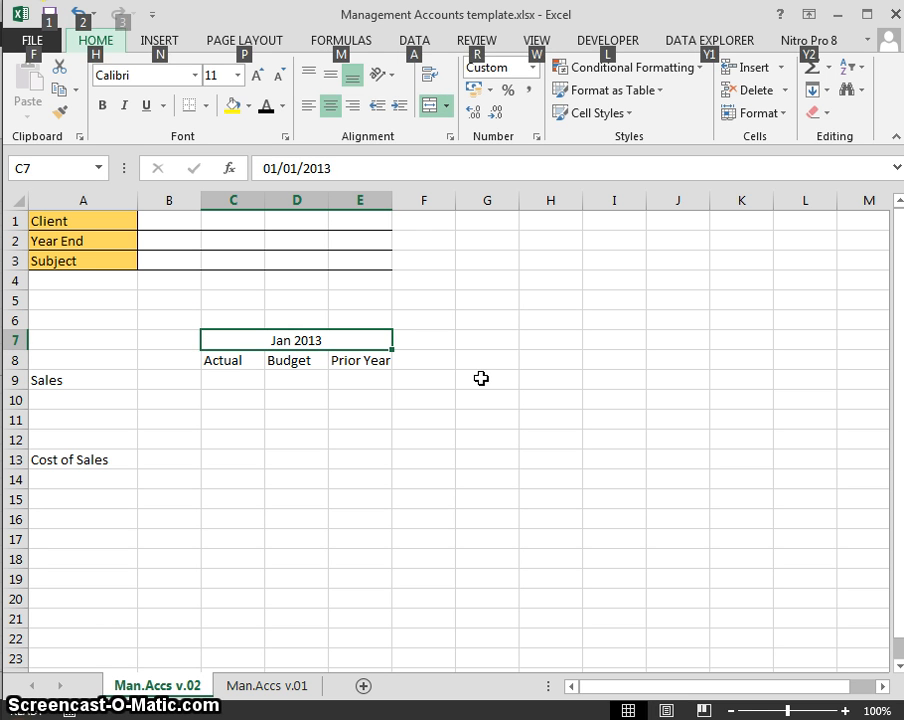
key("m")
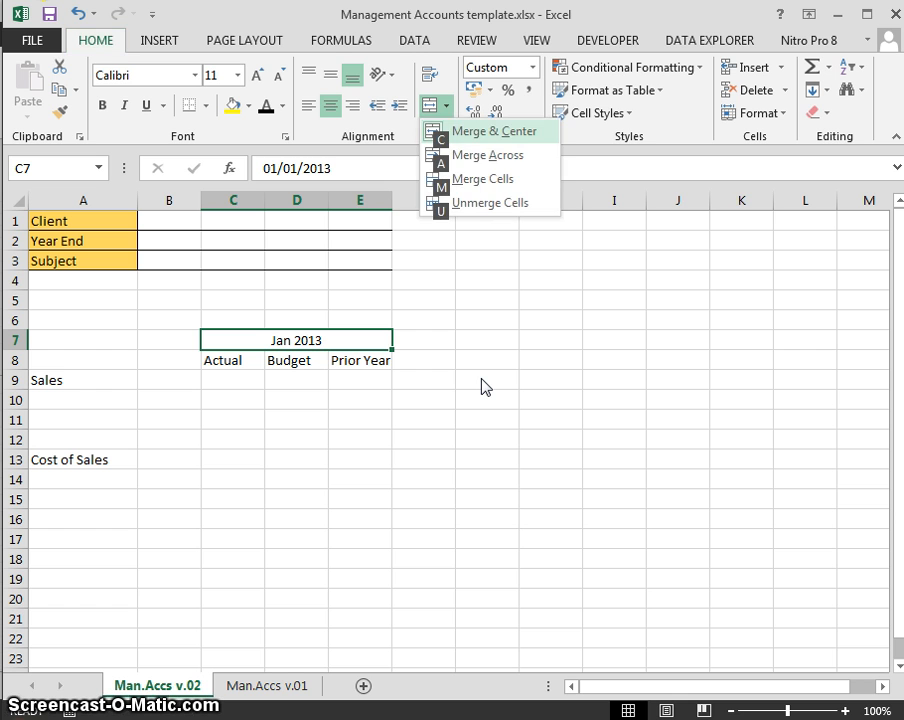
key("u")
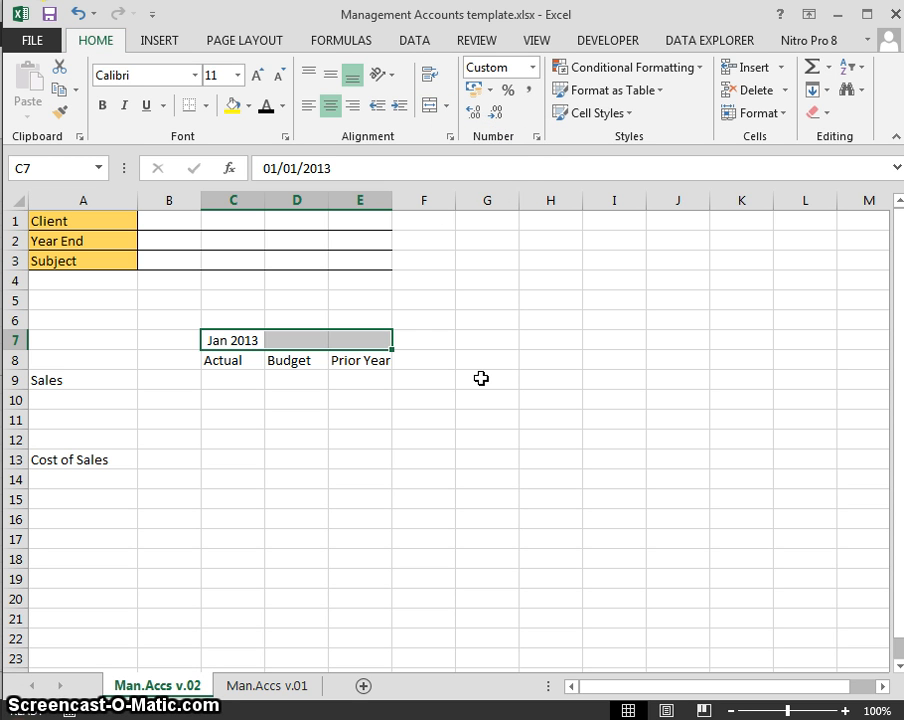
Set the horizontal text alignment of the date heading cells C7:E7 to Center Across Selection
key("Down")
key("Up")
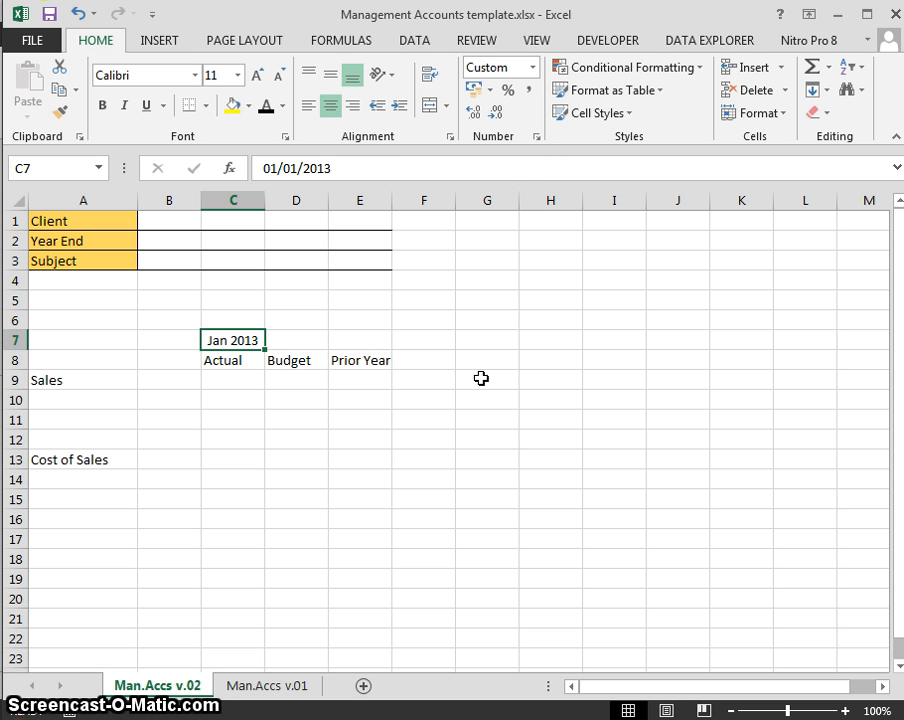
key("shift+Right")
key("shift+Right")
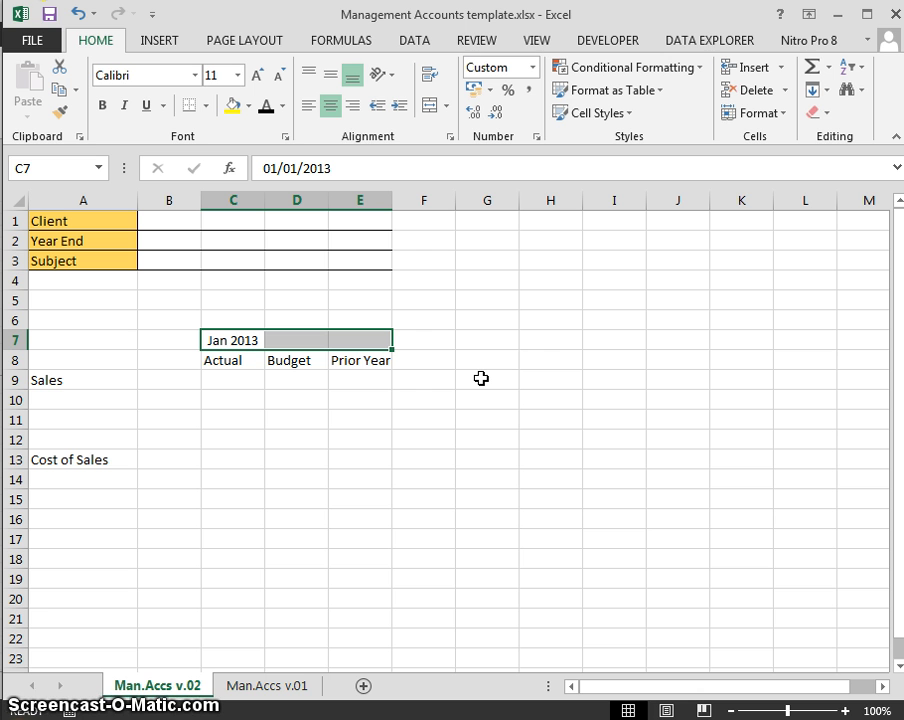
key("alt")
key("h")
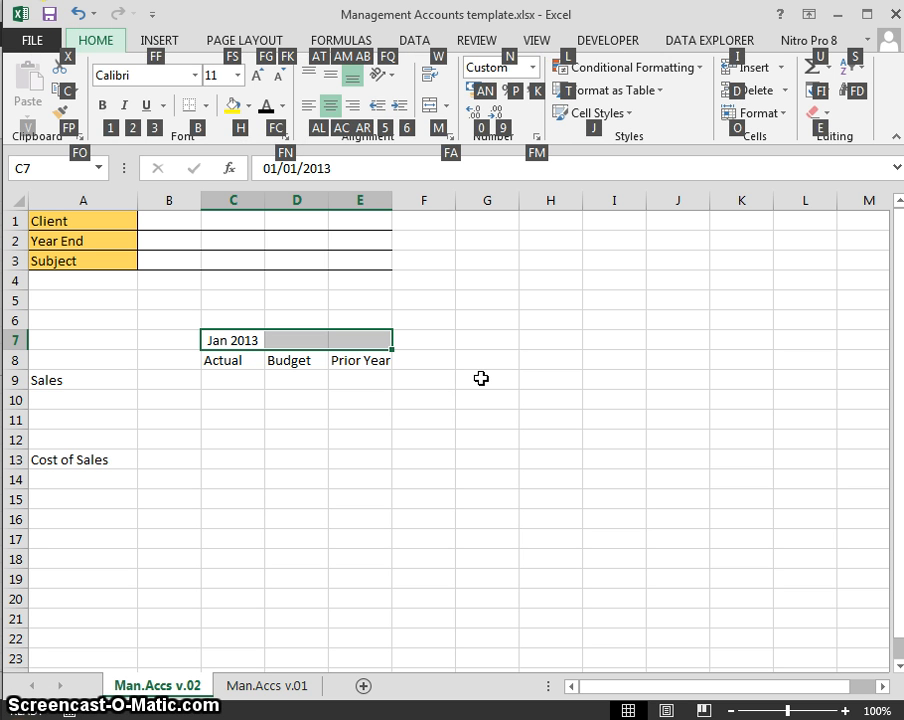
key("f")
key("a")
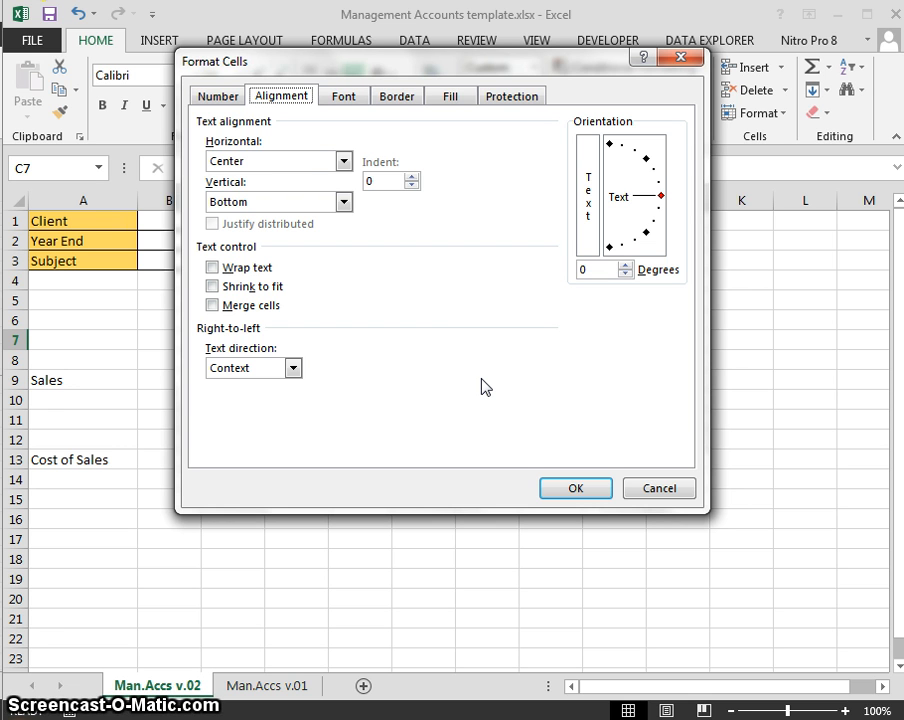
left_click(490, 336)
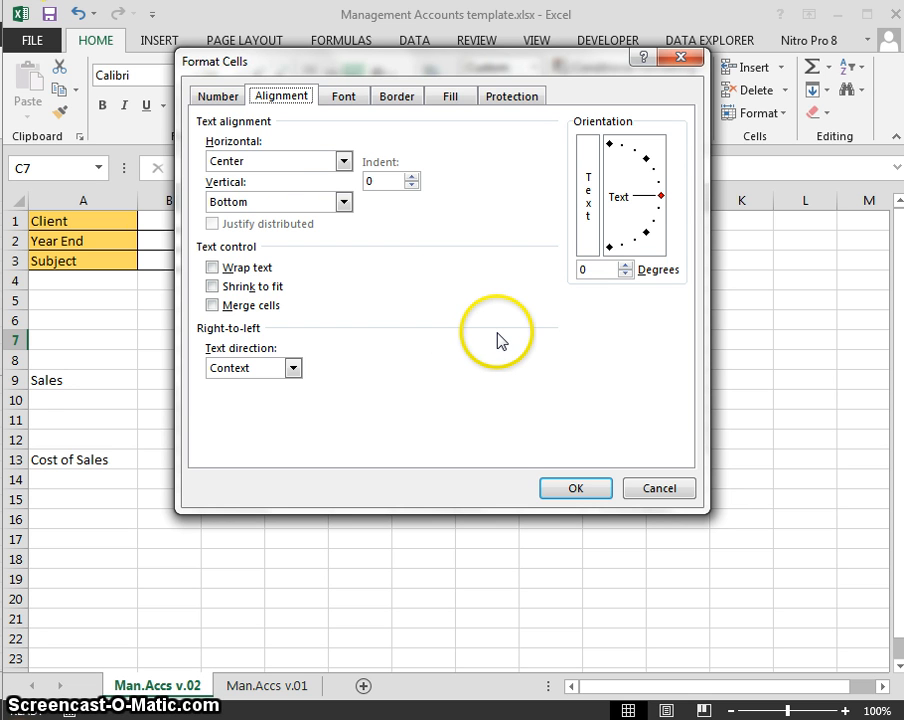
key("alt+h")
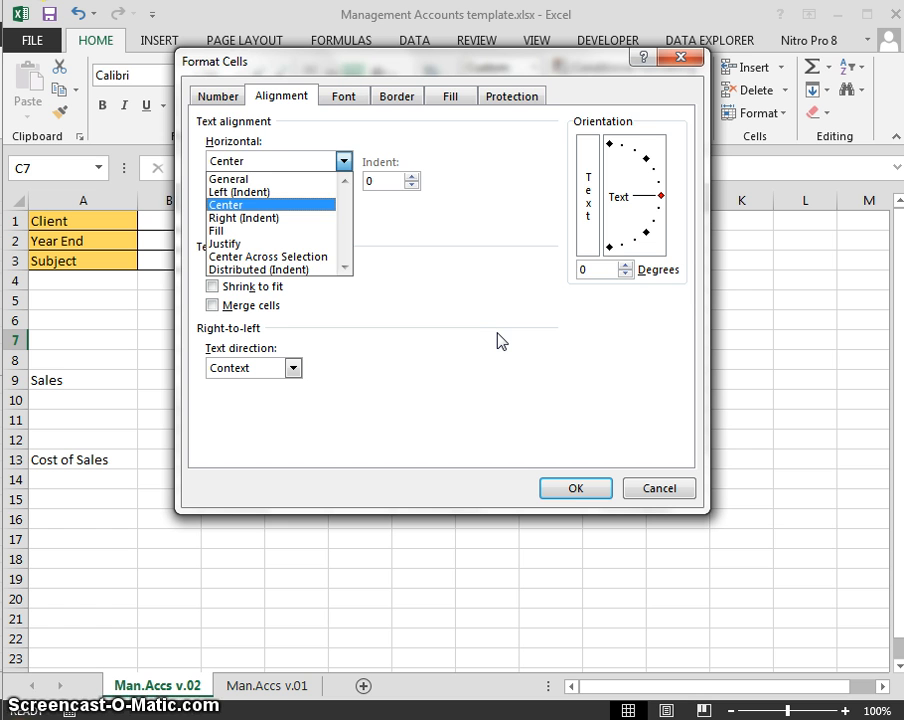
key("Down")
key("Down")
key("Down")
key("Down")
key("Return")
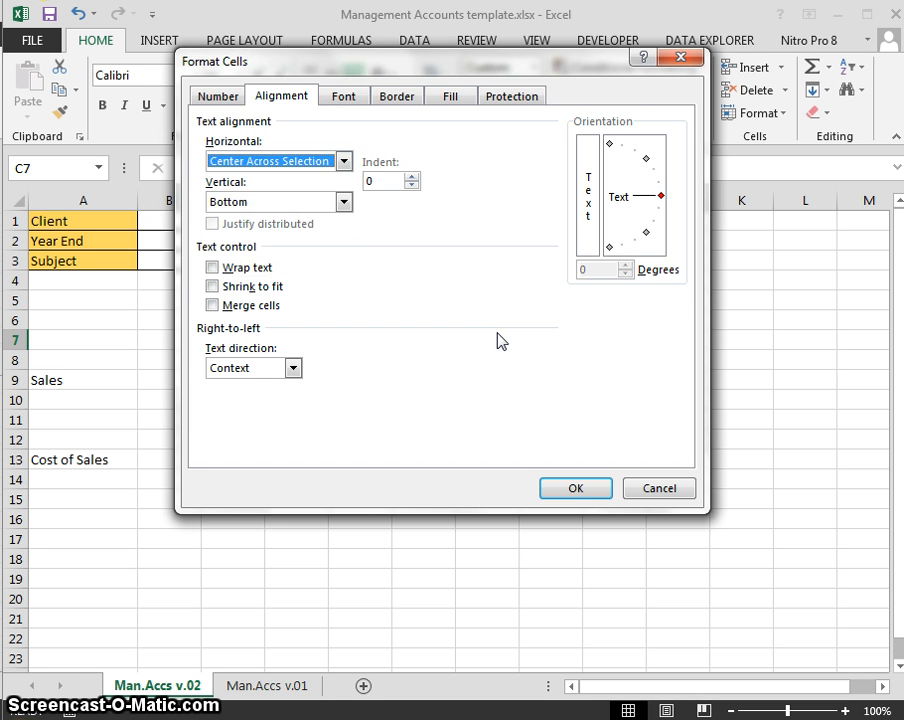
key("Return")
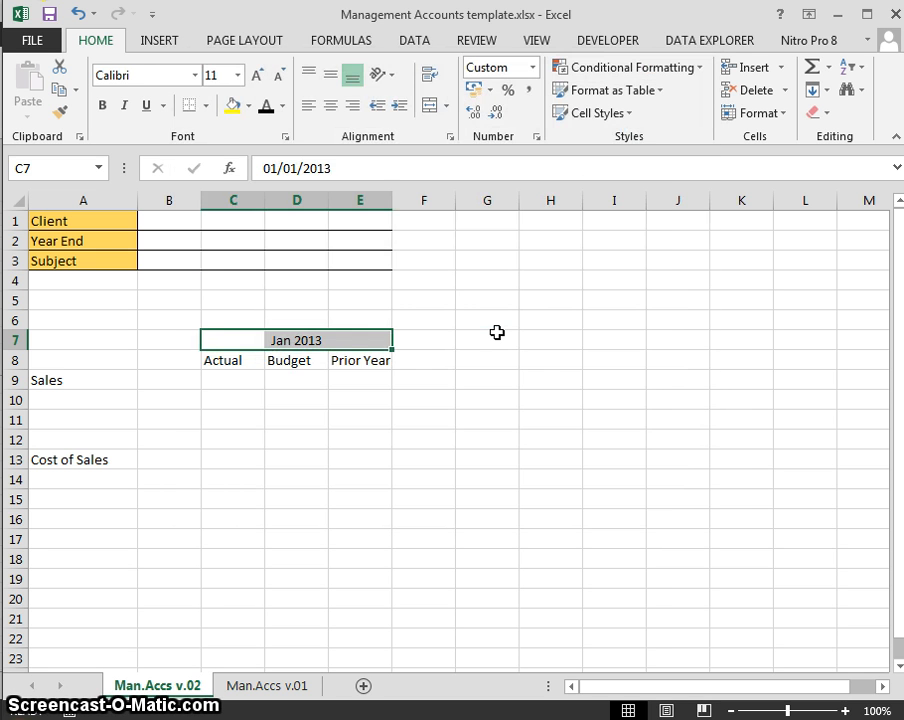
Examine how moving cell by cell through and around C7:E7 behaves with the date centred across the selection
key("Down")
key("Up")
key("Up")
key("Down")
key("Down")
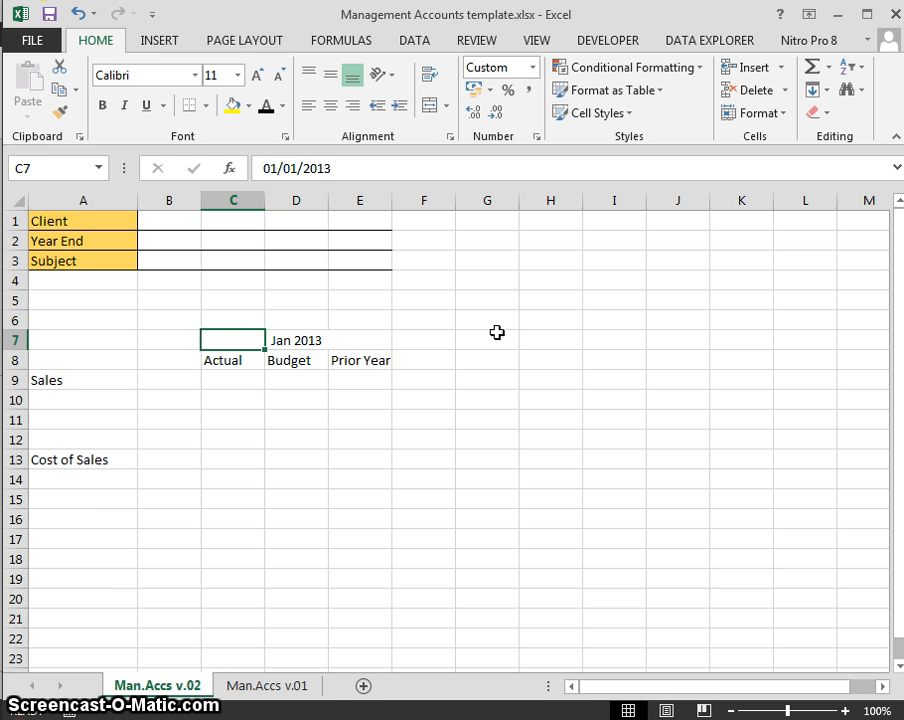
key("Up")
key("Right")
key("Right")
key("Left")
key("Left")
key("Right")
key("Right")
key("Left")
key("Left")
key("Left")
key("Right")
key("Right")
key("Right")
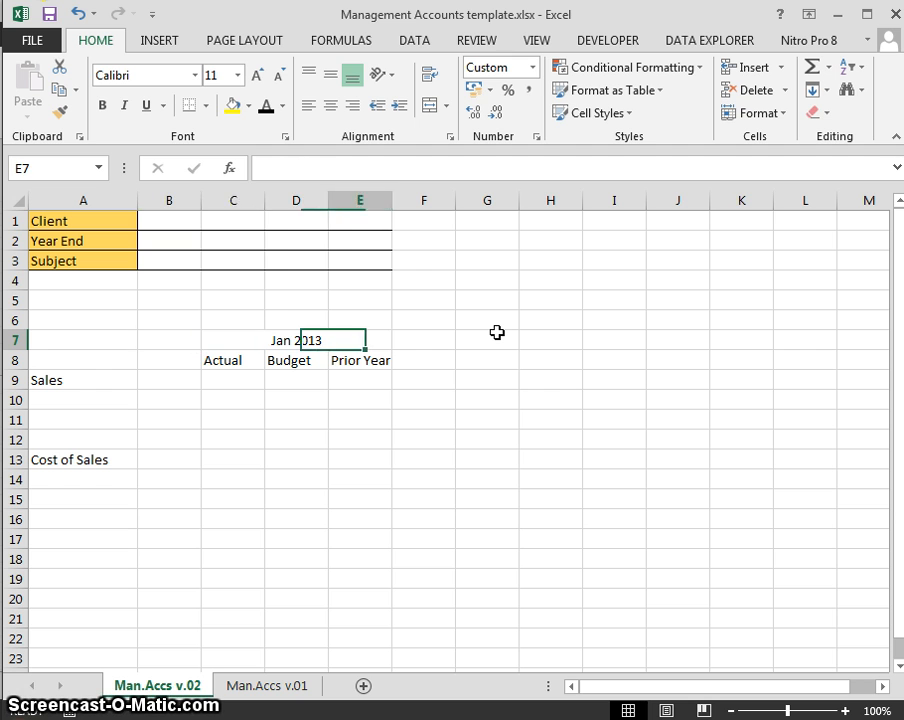
key("Left")
key("Left")
key("Right")
key("Left")
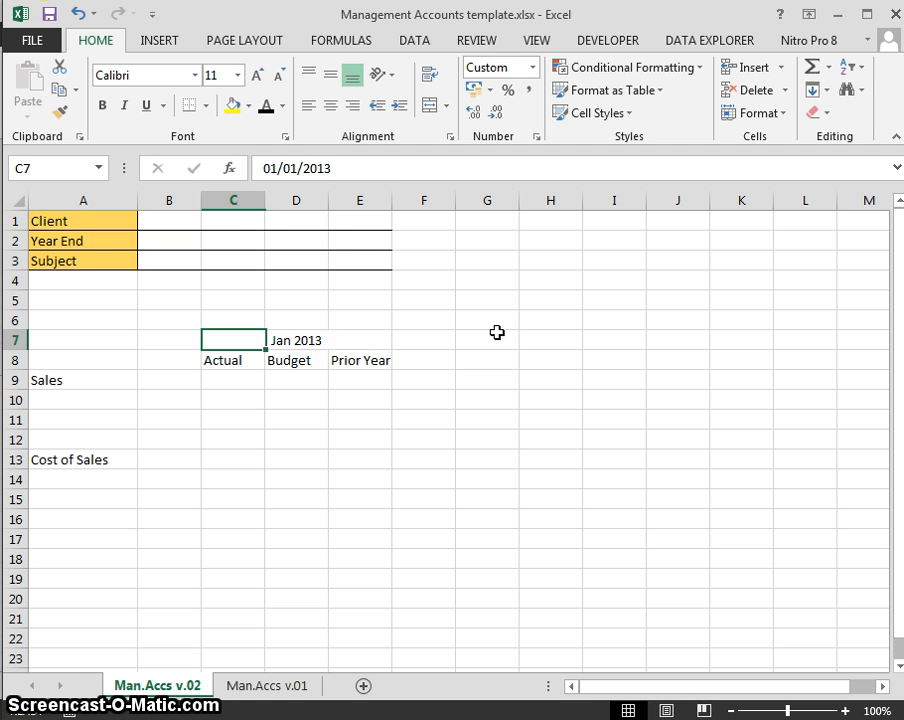
key("Right")
key("Right")
key("Left")
key("Up")
key("Up")
key("Down")
key("Down")
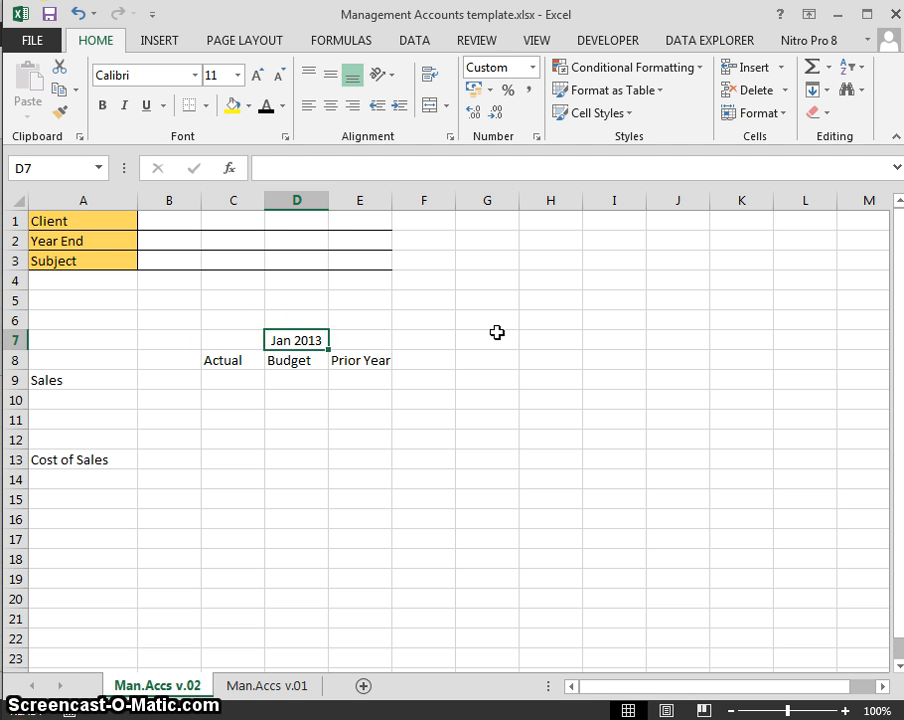
Extend selections down columns C, D and E from row 5 to check how the centred date heading affects them
key("Left")
key("Up")
key("Up")
key("shift+Down")
key("shift+Down")
key("shift+Down")
key("shift+Down")
key("shift+Down")
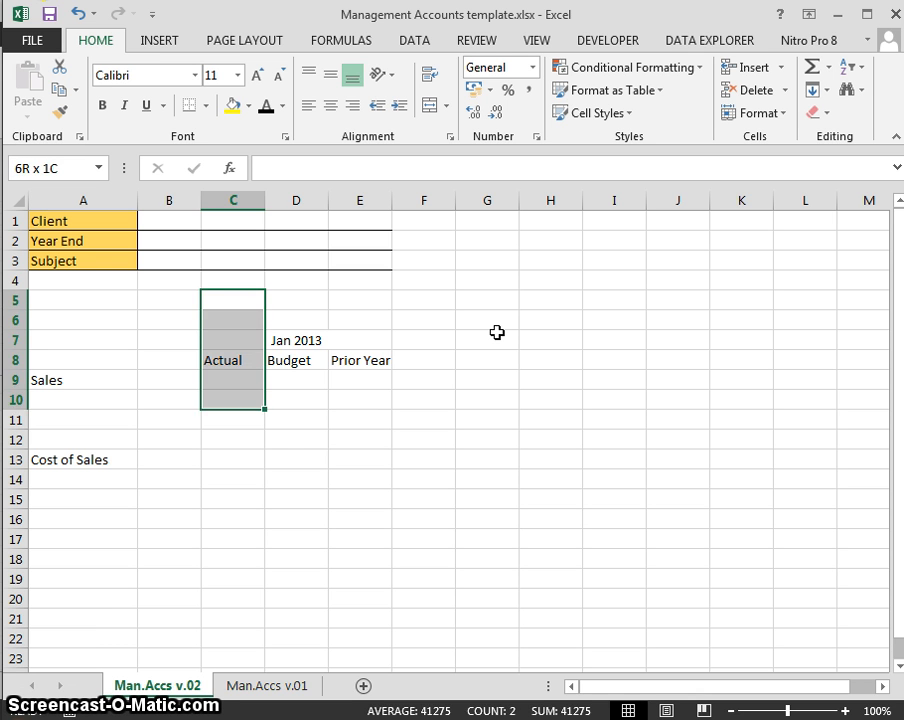
key("Right")
key("shift+Down")
key("shift+Down")
key("shift+Down")
key("shift+Down")
key("shift+Down")
key("shift+Down")
key("shift+Down")
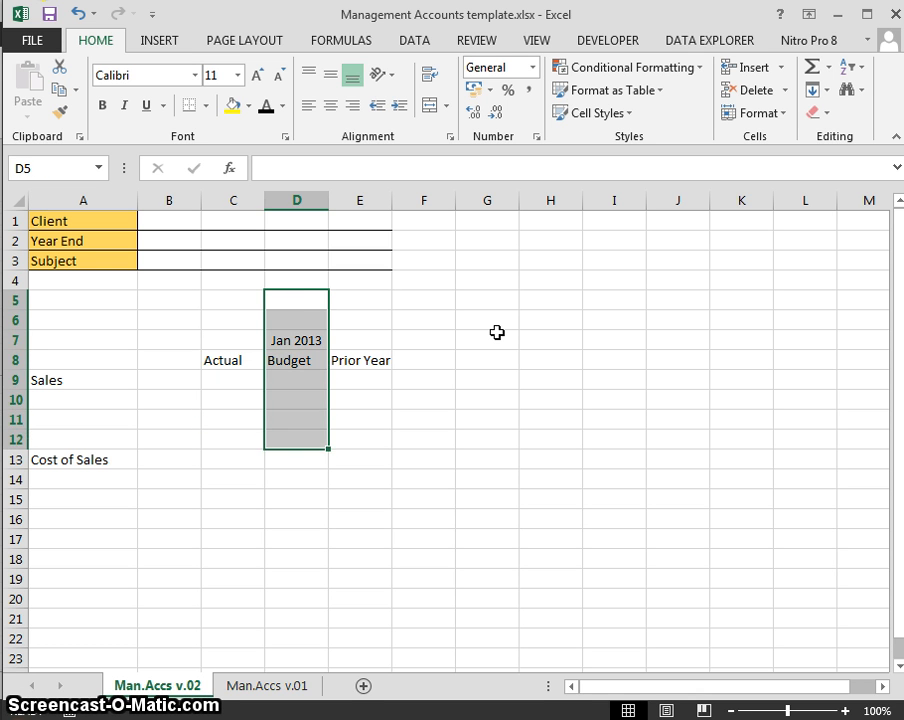
key("Right")
key("shift+Down")
key("shift+Down")
key("shift+Down")
key("shift+Down")
key("shift+Down")
key("shift+Down")
key("shift+Down")
key("Left")
key("shift+Down")
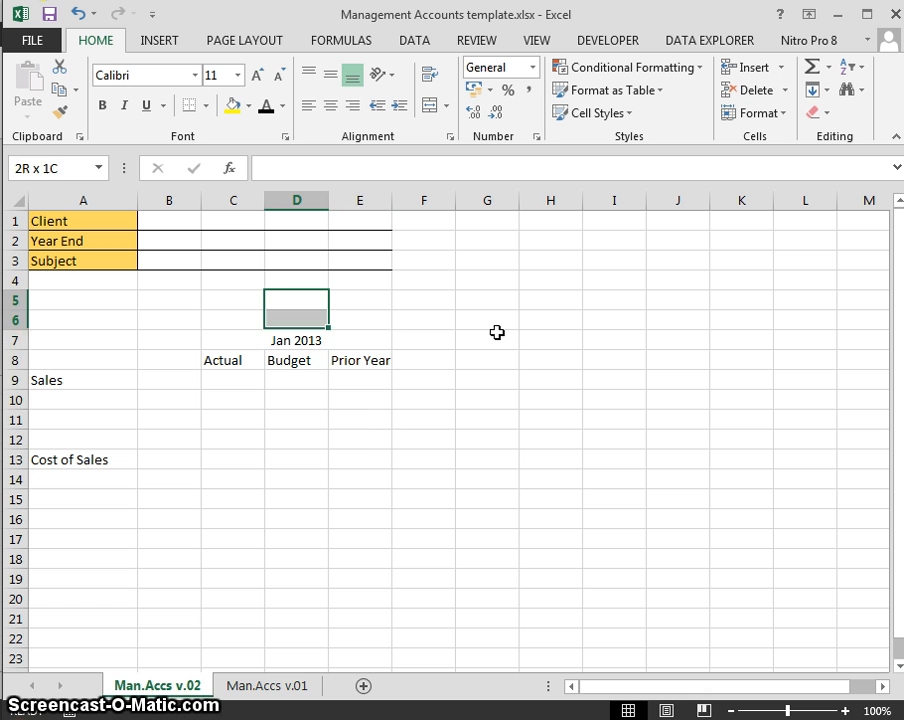
key("shift+Down")
key("shift+Down")
key("shift+Down")
key("shift+Down")
key("shift+Down")
key("Left")
key("shift+Down")
Examine how moving through columns B and C around the centred date heading changes the selected cell
key("Left")
key("Down")
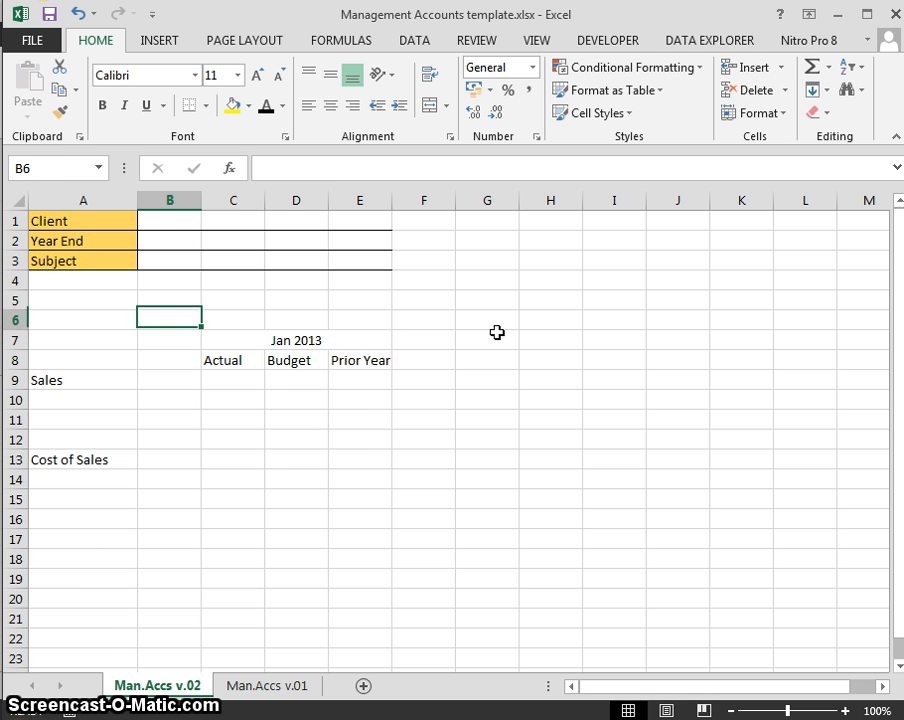
key("Down")
key("Down")
key("Down")
key("Down")
key("Down")
key("Right")
key("Down")
key("Up")
key("Up")
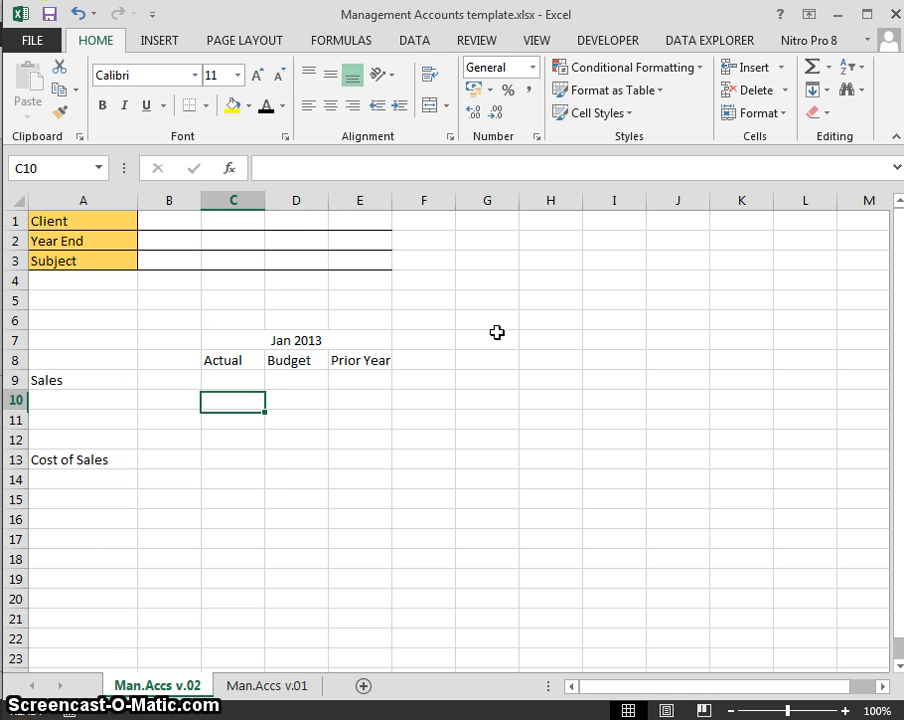
key("Up")
key("Up")
key("Up")
Enter the date jan 2013 in cell C12 above the Cost of Sales row
key("Down")
key("Down")
key("Down")
key("Down")
key("Down")
key("Down")
key("Up")
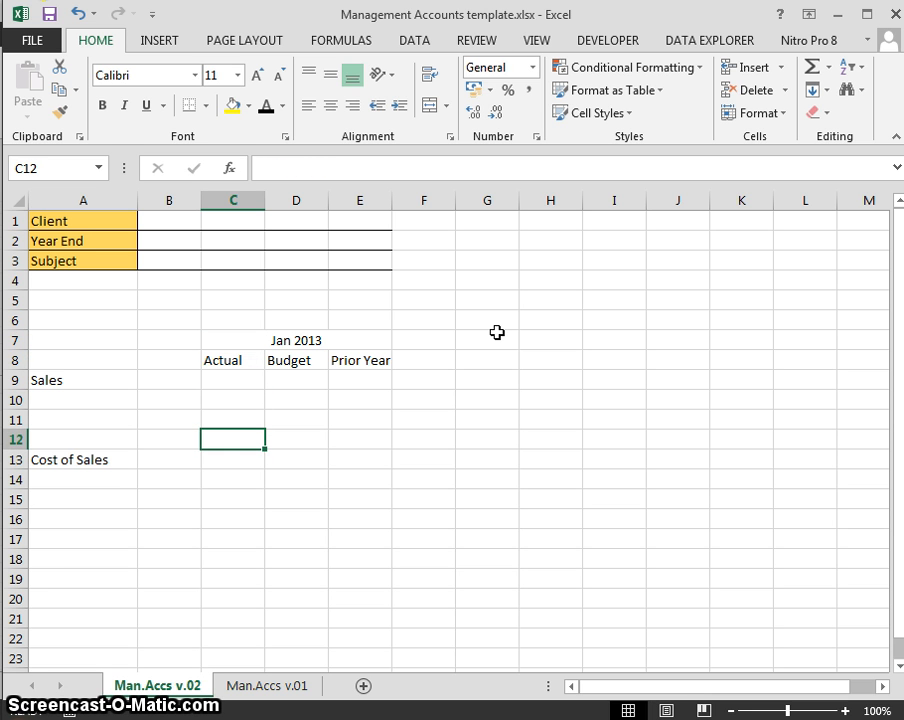
type("jan 201")
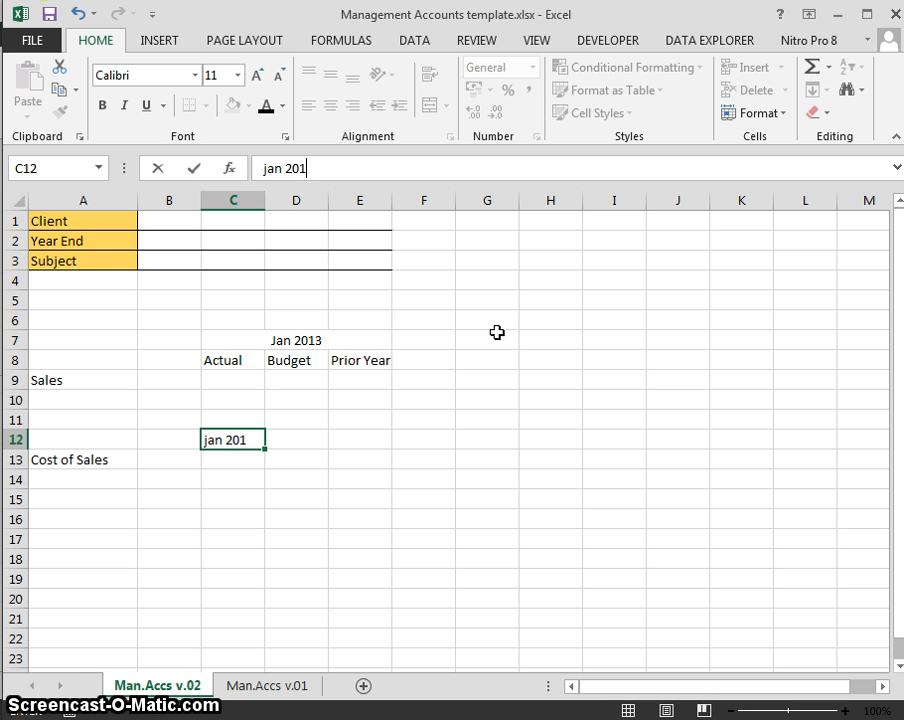
type("3")
key("Return")
Merge and center the date heading across cells C12:E12 for comparison
key("Up")
key("Up")
key("Down")
key("shift+Right")
key("shift+Right")
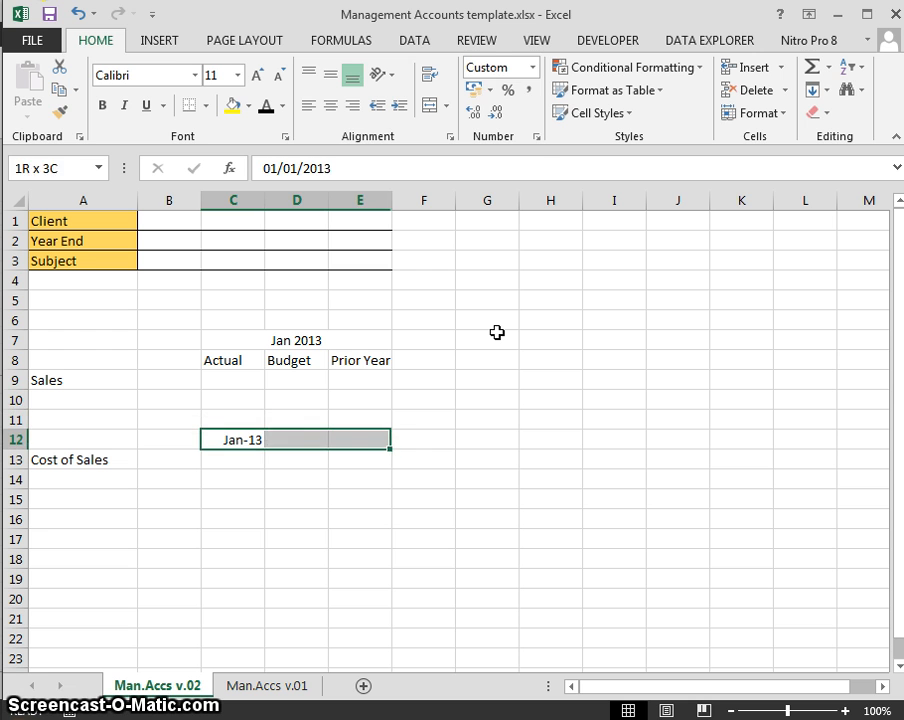
key("alt")
key("h")
key("m")
key("c")
key("Up")
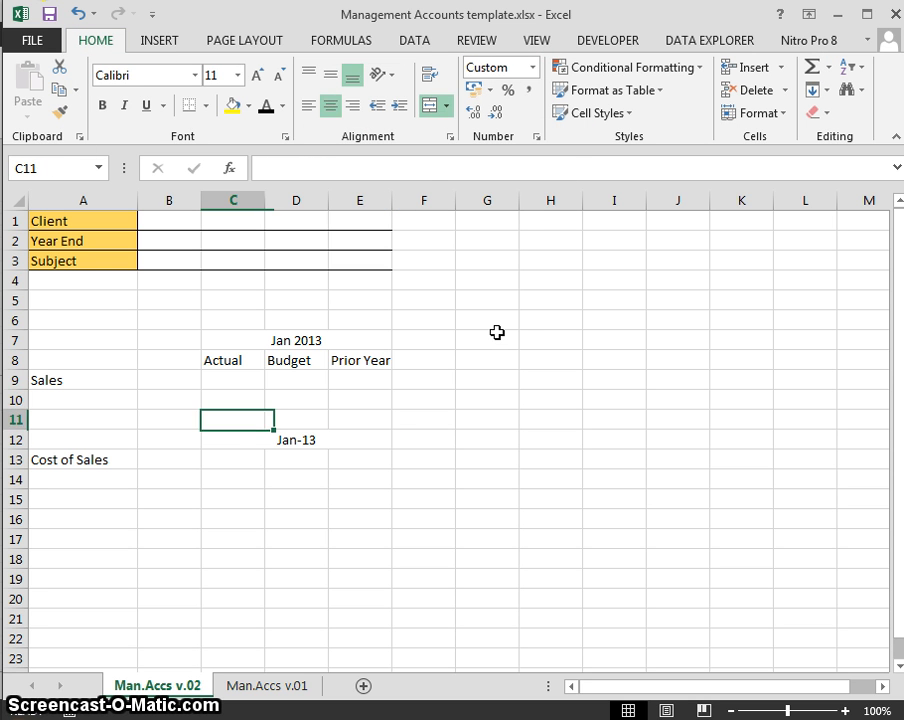
Extend a selection from D6 down through the centred date heading to D9
key("Up")
key("Up")
key("Up")
key("Up")
key("Up")
key("Right")
key("shift+Down")
key("shift+Down")
key("shift+Down")
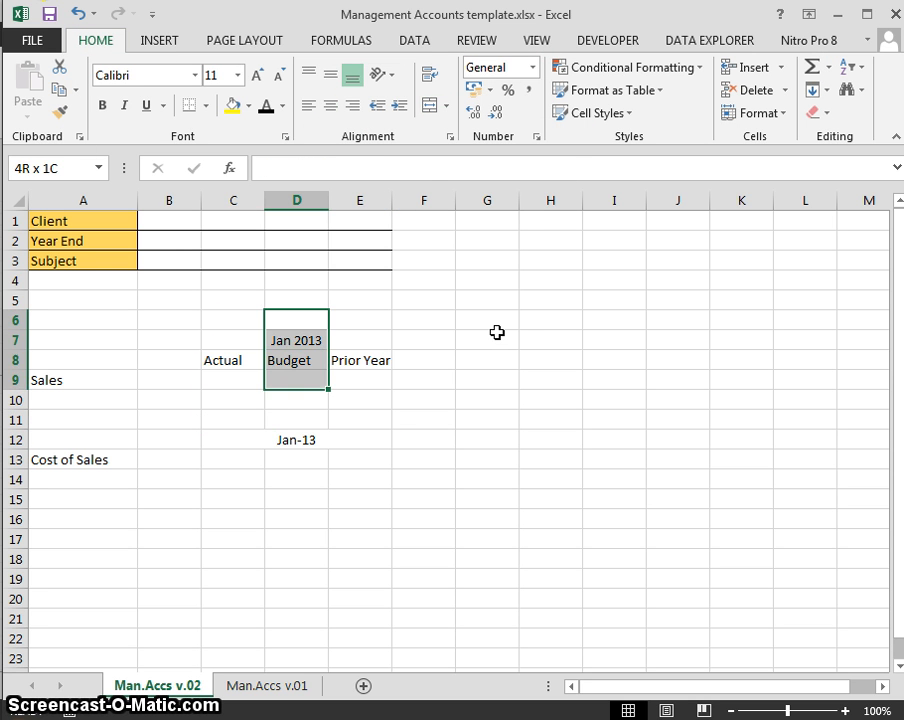
Copy the Actual, Budget and Prior Year headings from C8:E8 to C13:E13
key("Down")
key("Down")
key("Left")
key("shift+Right")
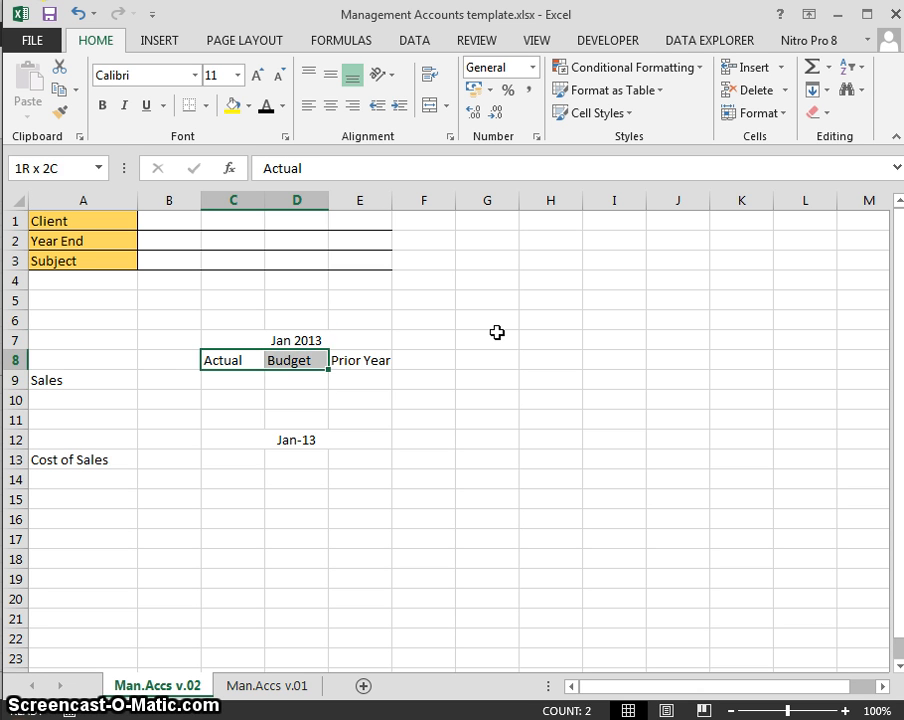
key("shift+Right")
key("ctrl+c")
key("Down")
key("Down")
key("Down")
key("Down")
key("Down")
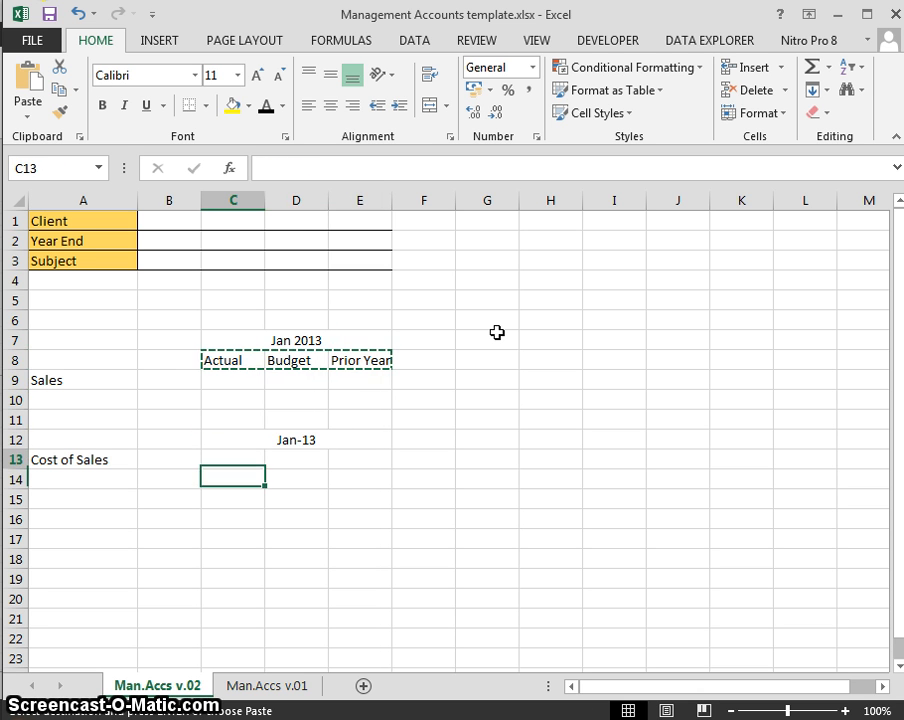
key("Return")
Extend a selection from D9 up to D6 to check how it passes the date heading centred across the selection
key("Up")
key("Up")
key("Up")
key("Up")
key("Right")
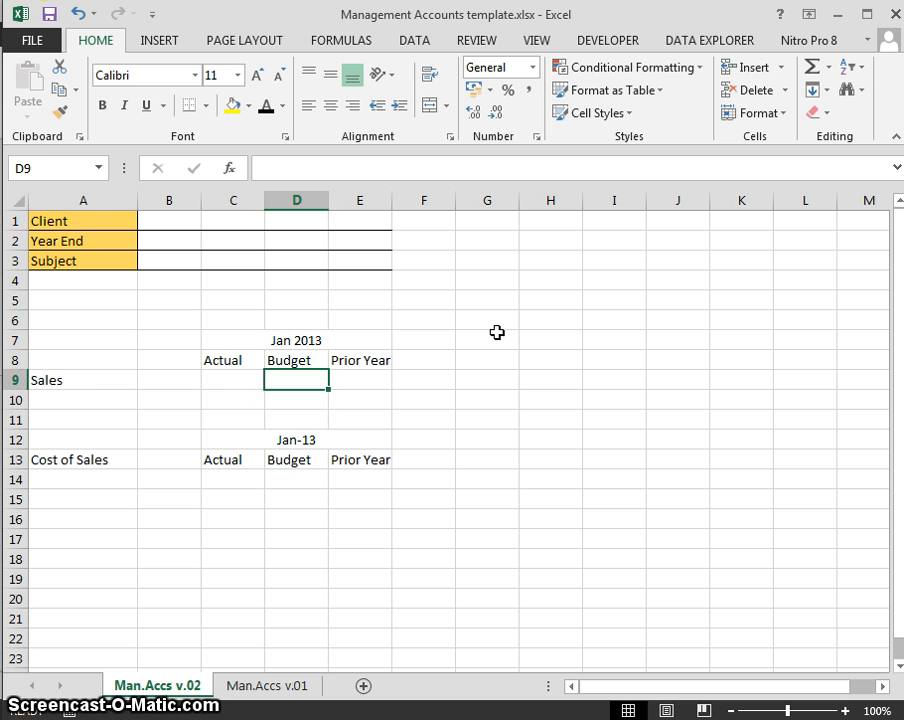
key("shift+Up")
key("shift+Up")
key("shift+Up")
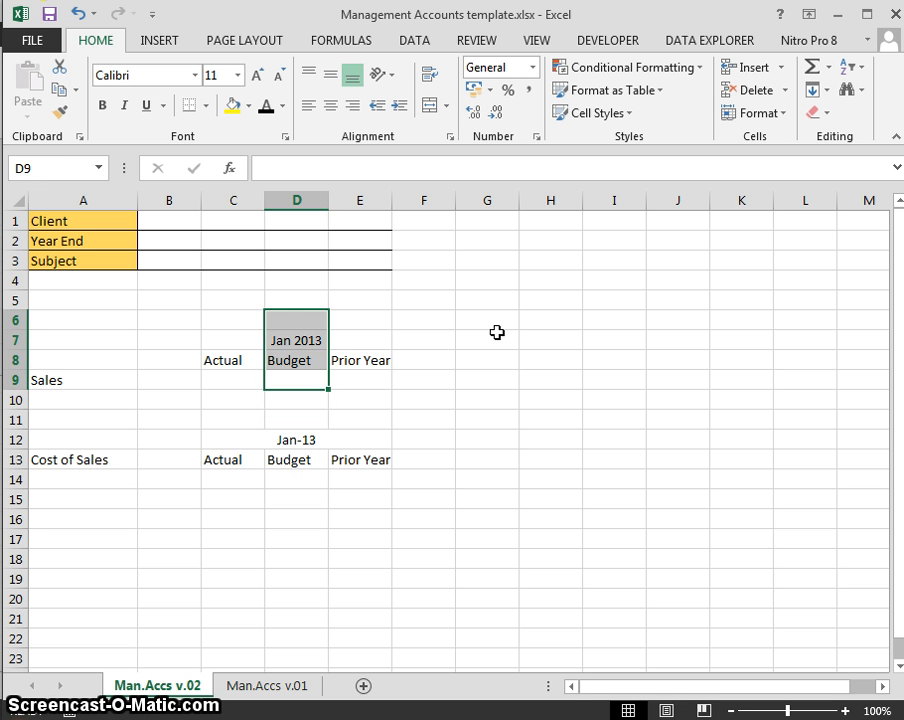
Extend a selection from D11 down to row 14 to check how the merged date heading in row 12 affects it
key("Down")
key("Down")
key("shift+Down")
key("shift+Down")
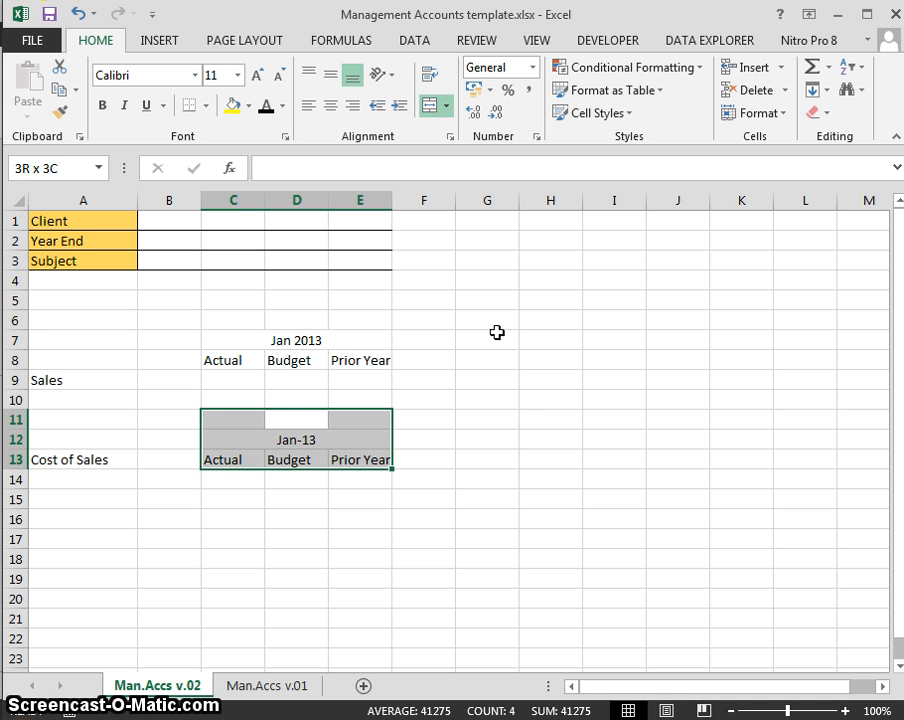
key("shift+Down")
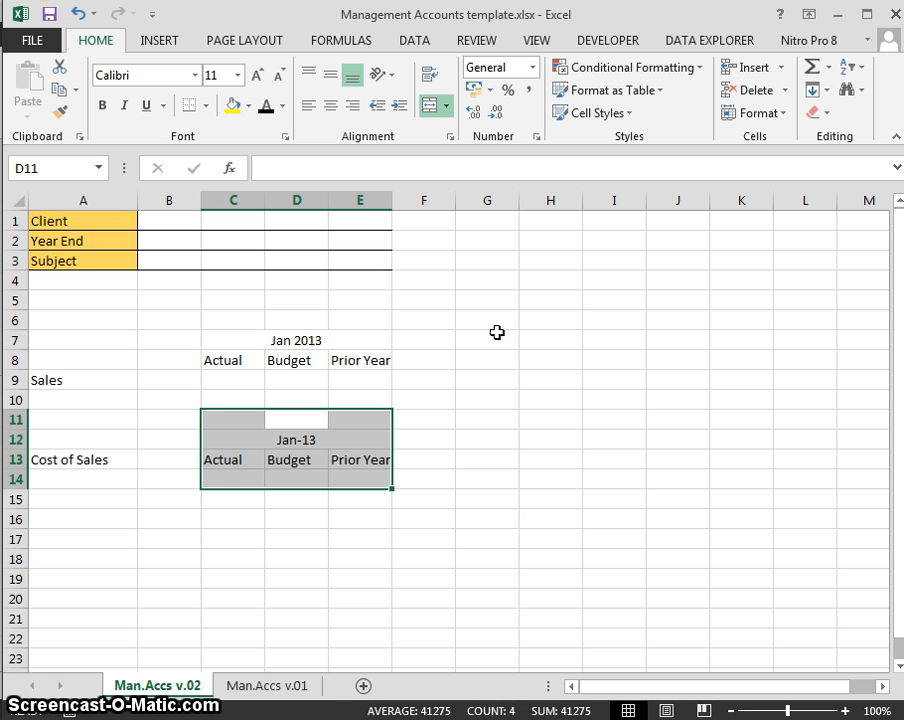
key("Down")
key("Down")
key("Up")
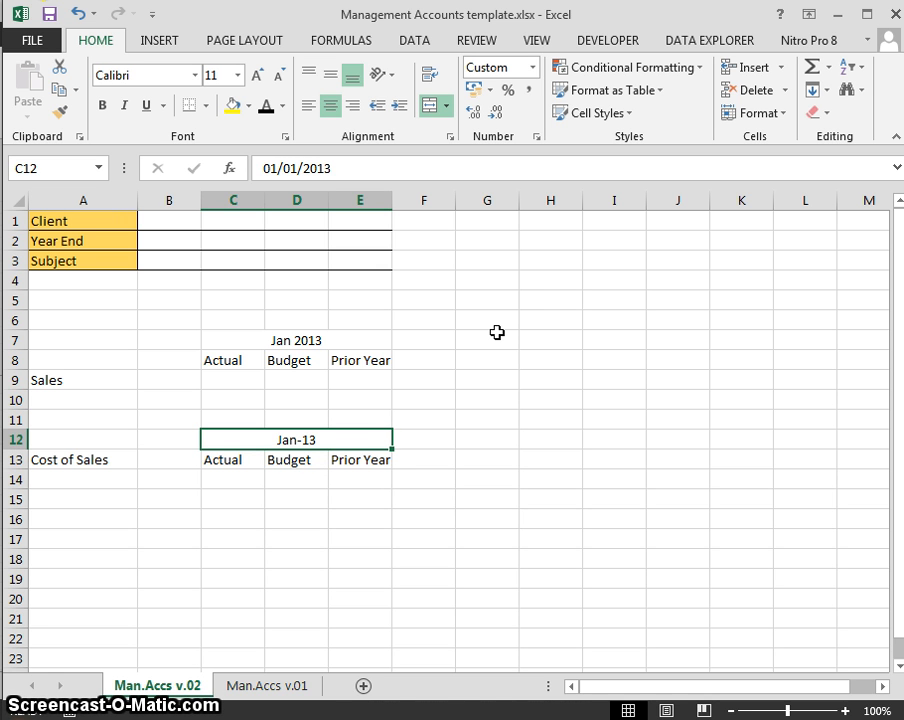
Undo the copied column headings in row 13 and the merged date heading in row 12
key("ctrl+minus")
key("Escape")
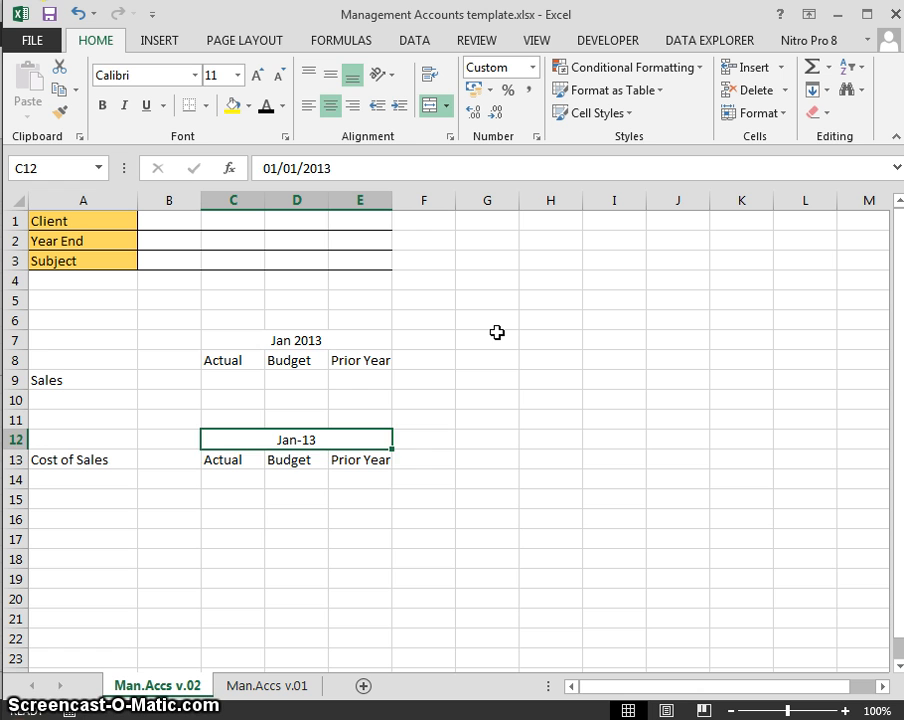
key("ctrl+z")
key("ctrl+z")
key("ctrl+z")
key("ctrl+z")
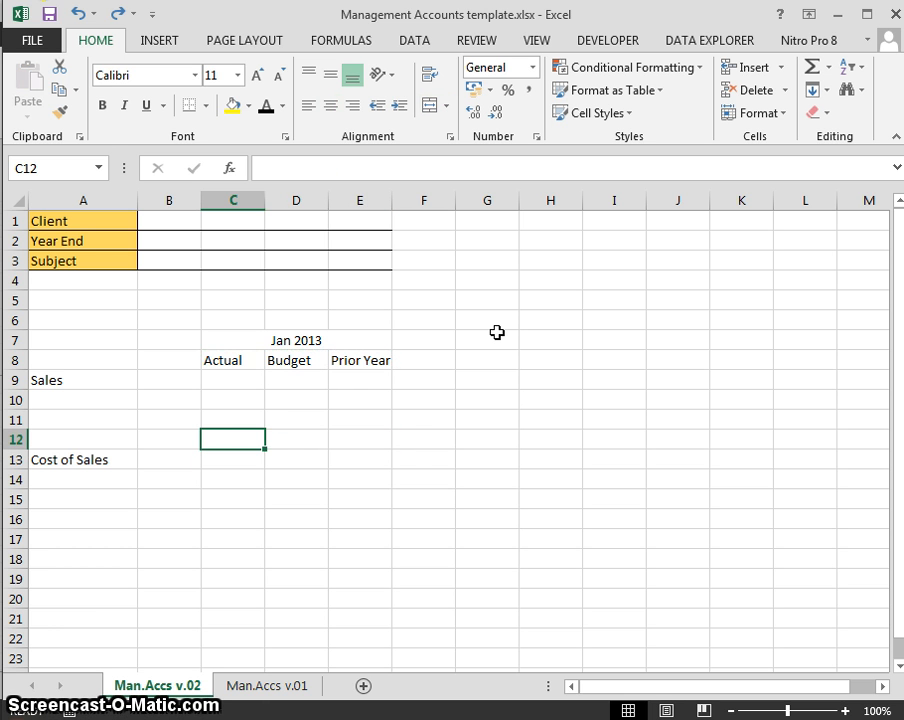
Examine cells D7 and C7 to check which one actually holds the centred month heading
key("Right")
key("Up")
key("Up")
key("Up")
key("Up")
key("Up")
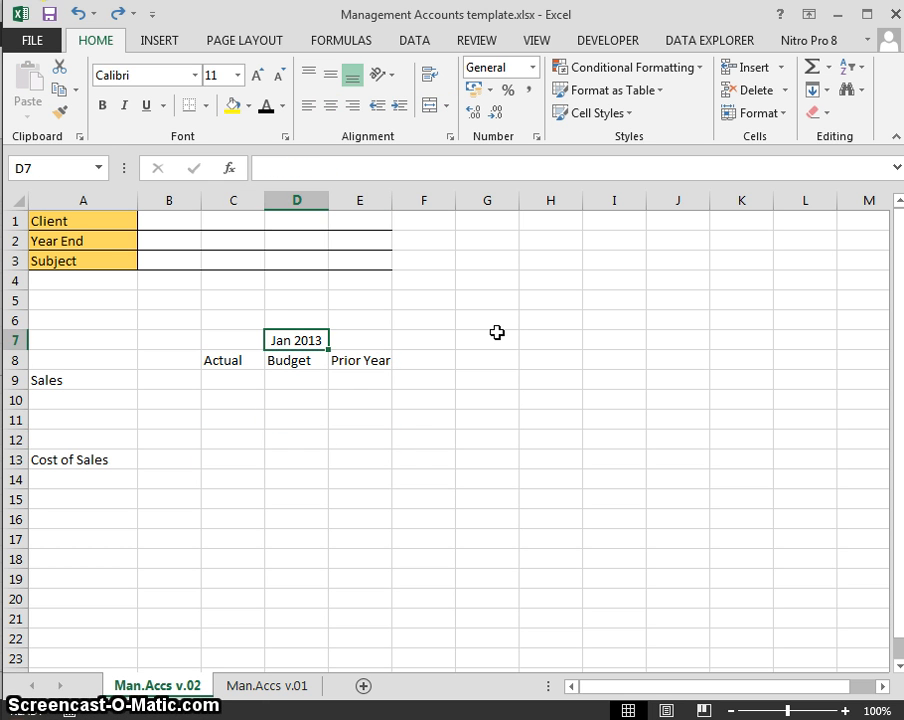
key("Down")
key("Left")
key("Up")
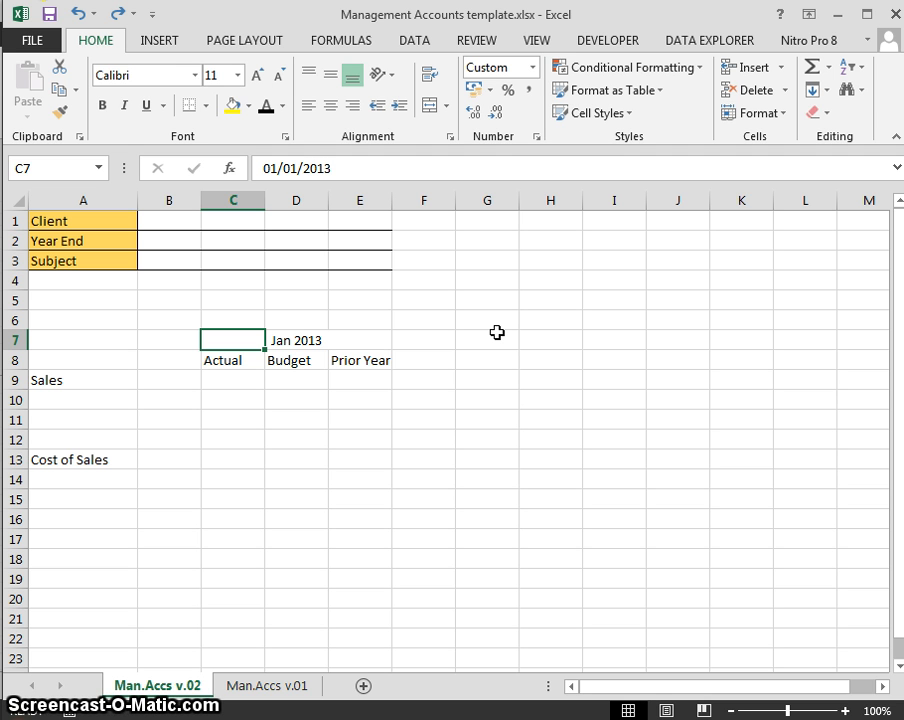
Review the horizontal text alignment options for the date heading in C7, keeping Center Across Selection
key("alt+h")
key("f")
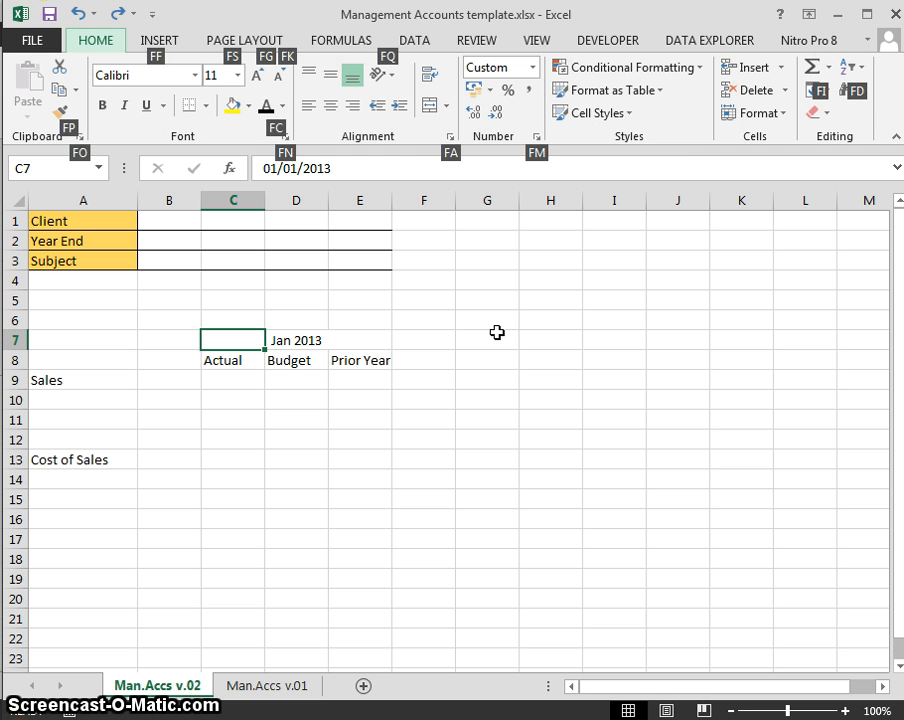
key("a")
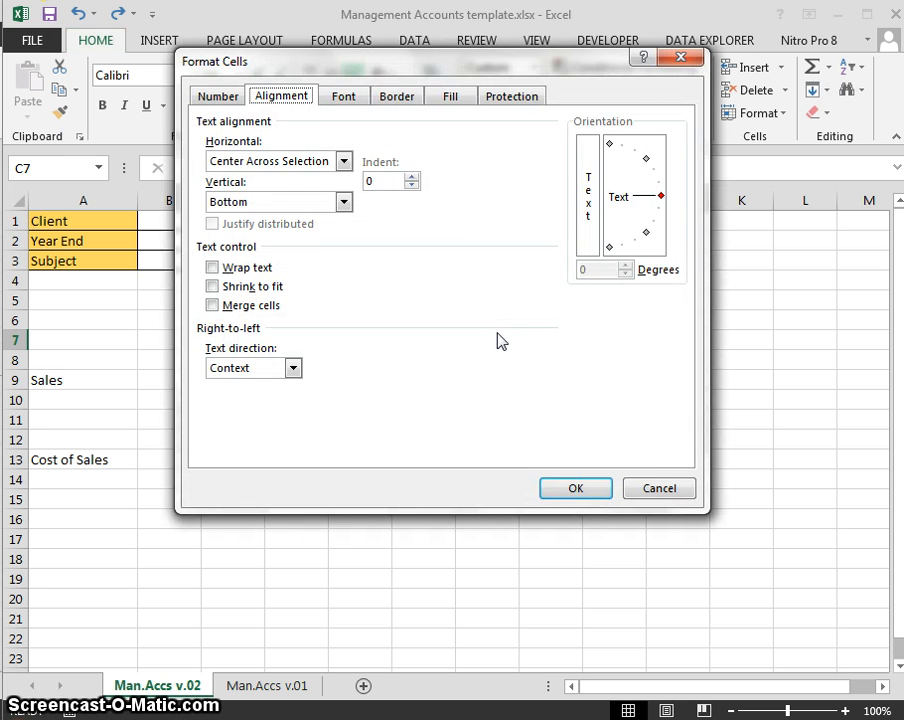
key("alt+h")
key("alt+Down")
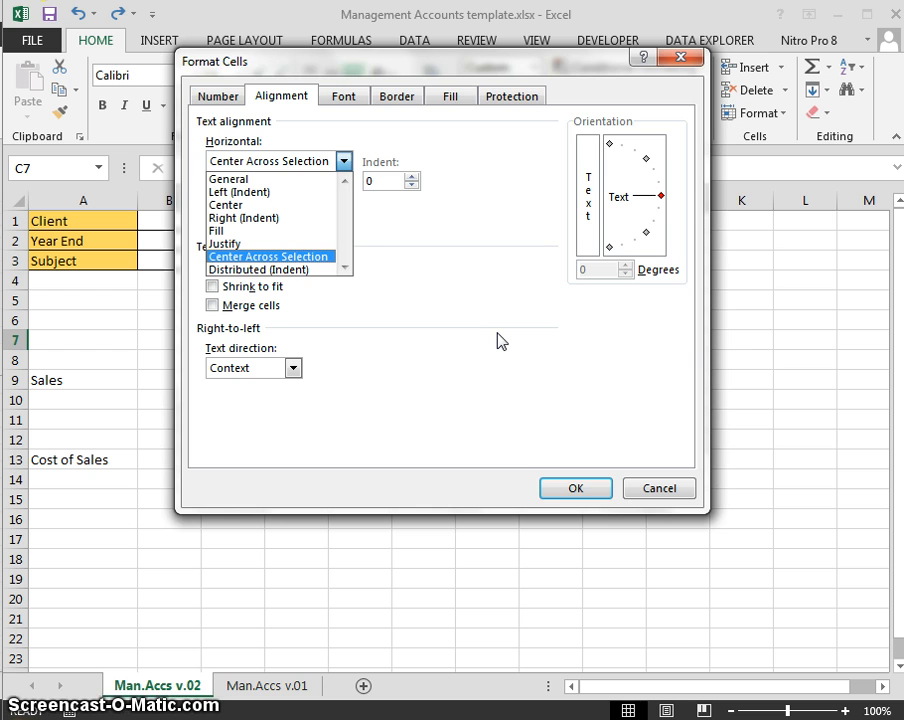
key("Return")
key("Return")
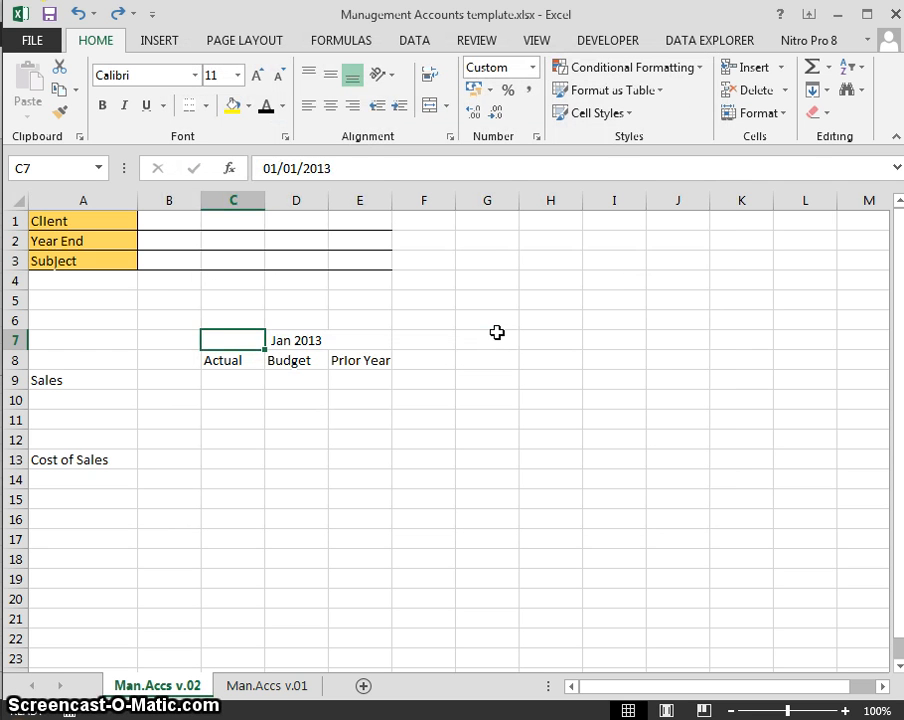
Select C7:E7 and view its Format Cells settings, closing them without making changes
key("Right")
key("Right")
key("Left")
key("Left")
key("shift+Right")
key("shift+Right")
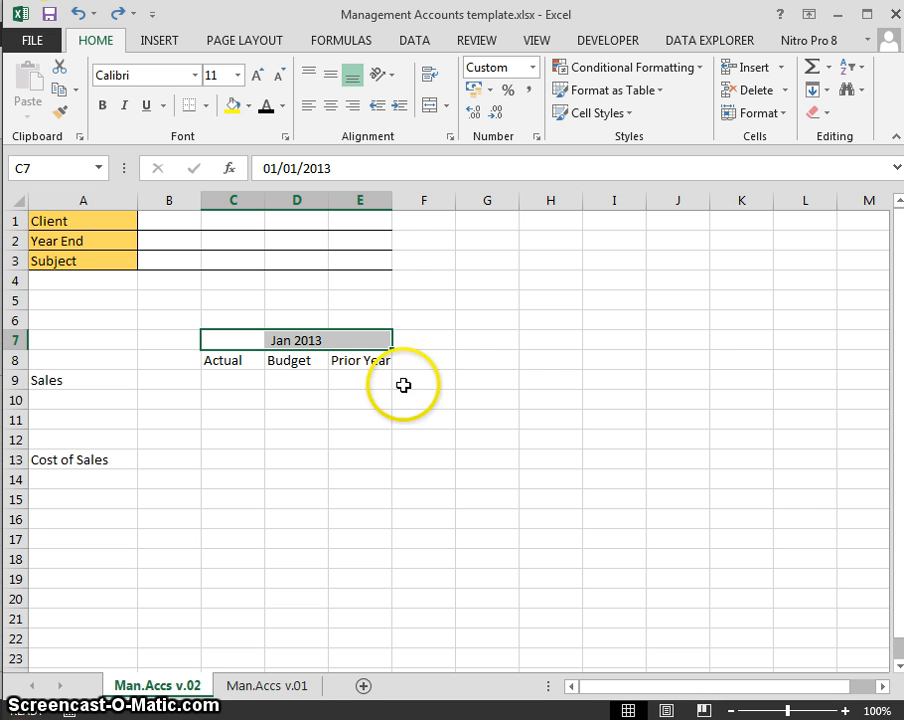
left_click(784, 114)
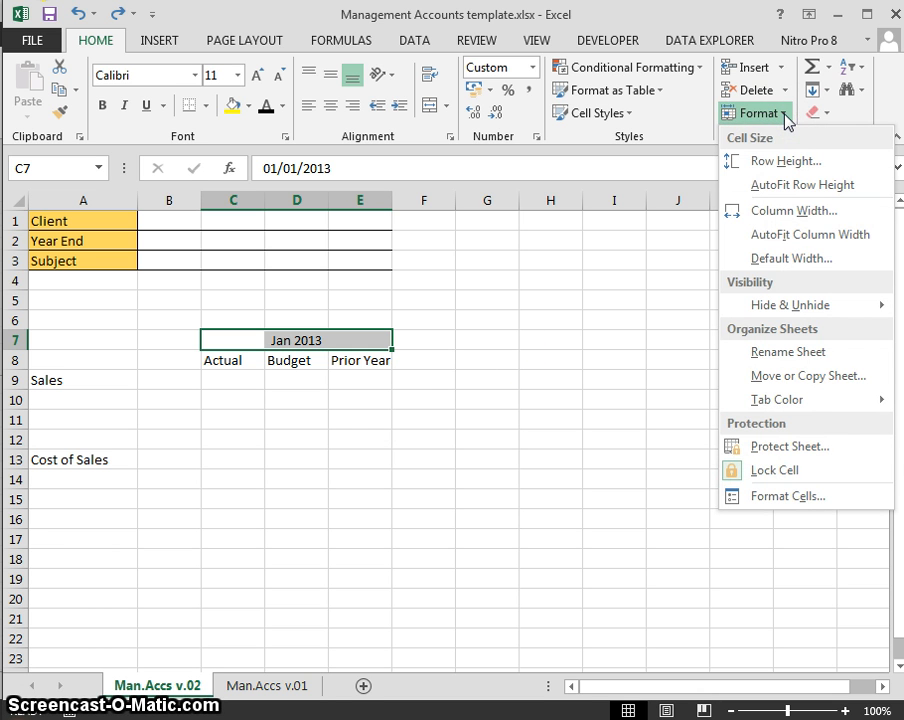
left_click(781, 496)
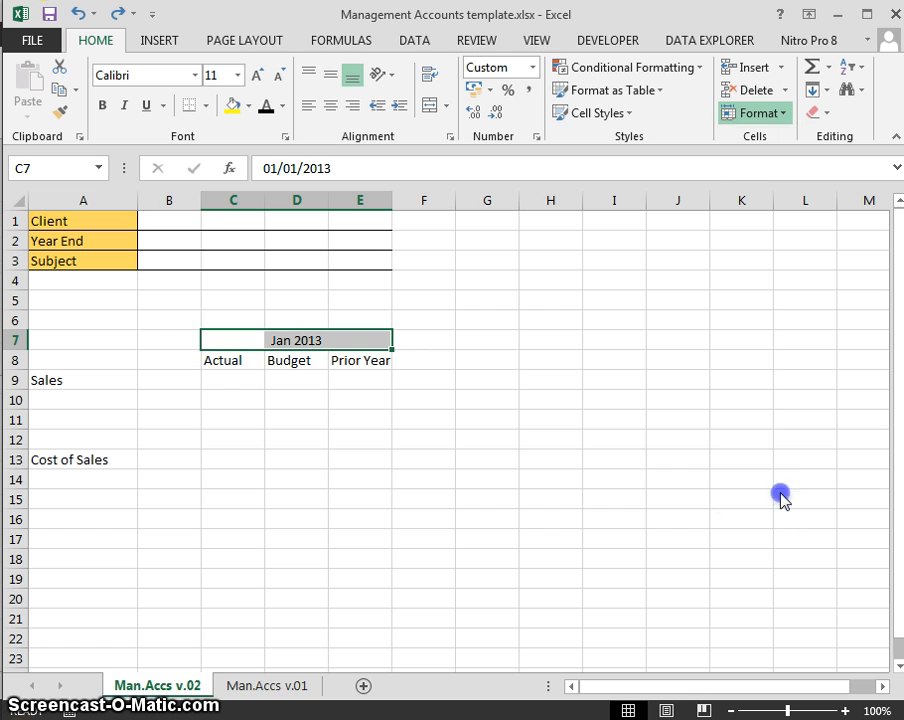
left_click(679, 57)
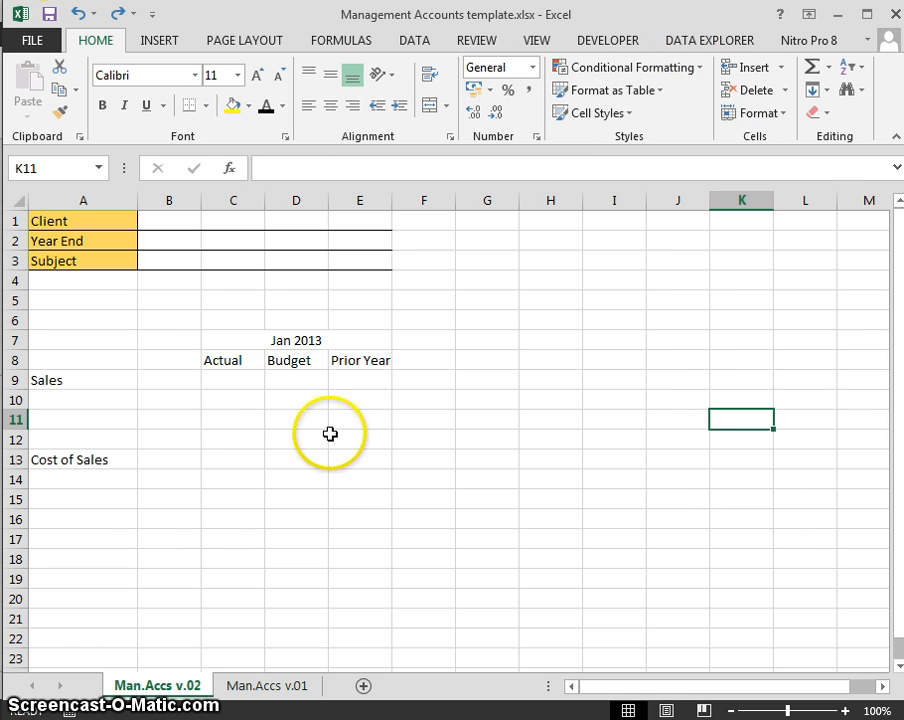
Look through the available cell styles without applying one
left_click(618, 113)
left_click(424, 313)
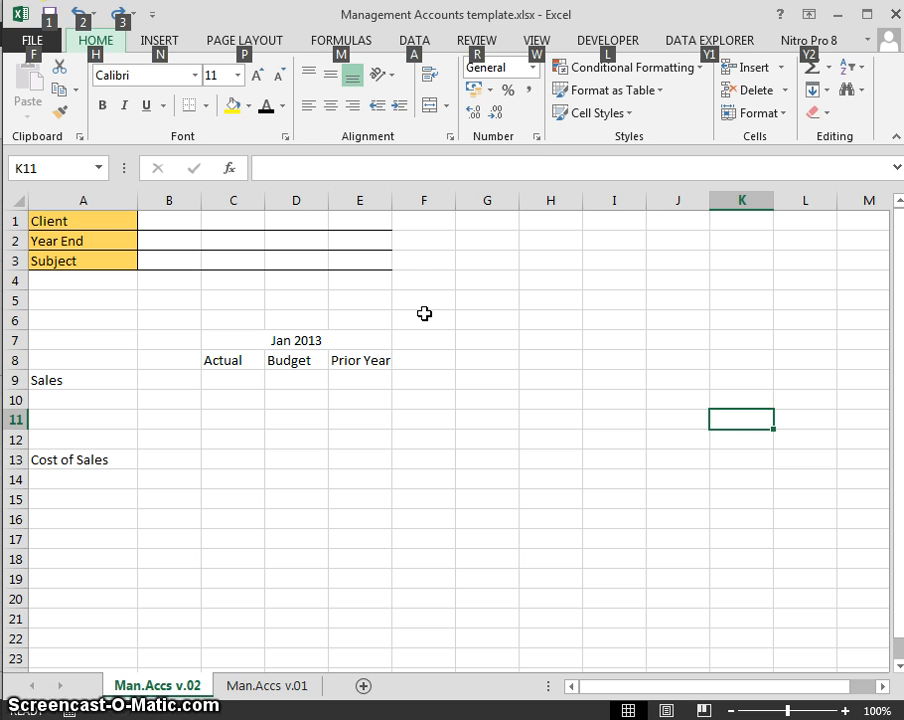
key("h")
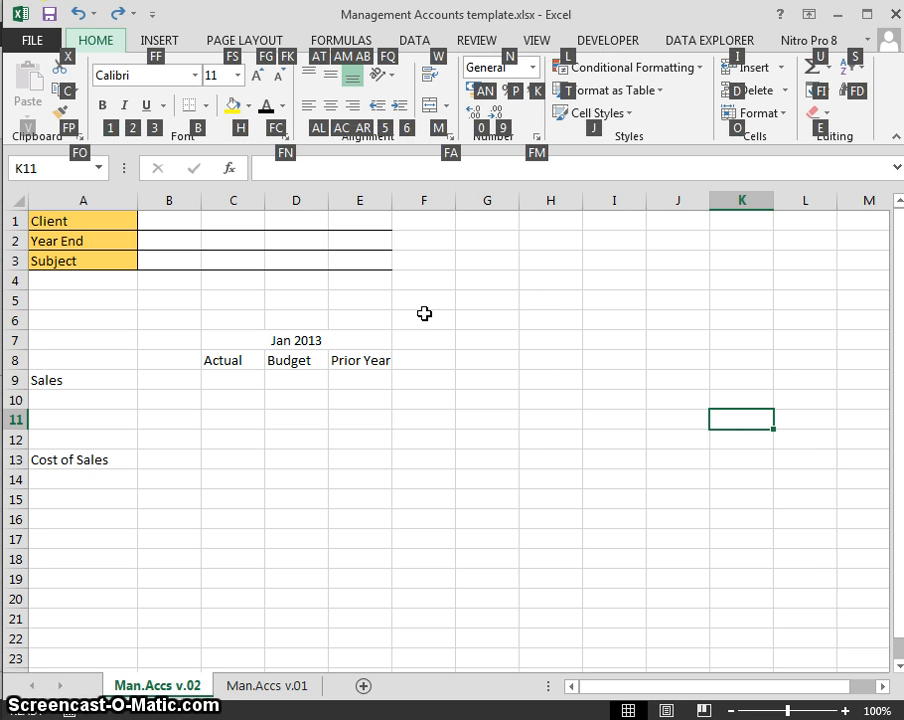
key("j")
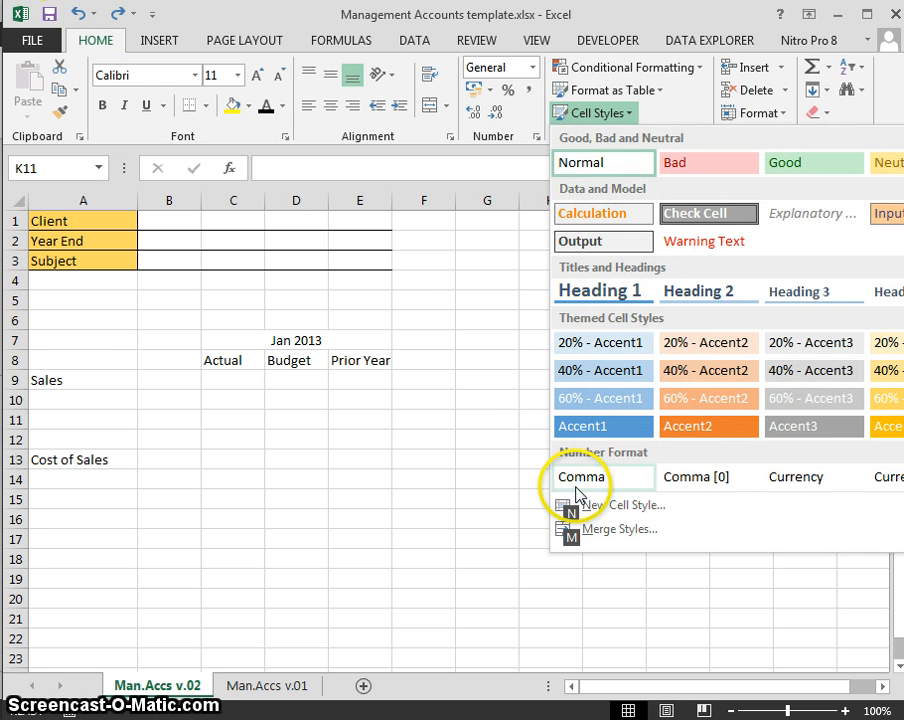
key("Escape")
Start a new cell style based on the date heading in C7:E7 and name it CentreAccrossSelection
left_click_drag(258, 340, 337, 340)
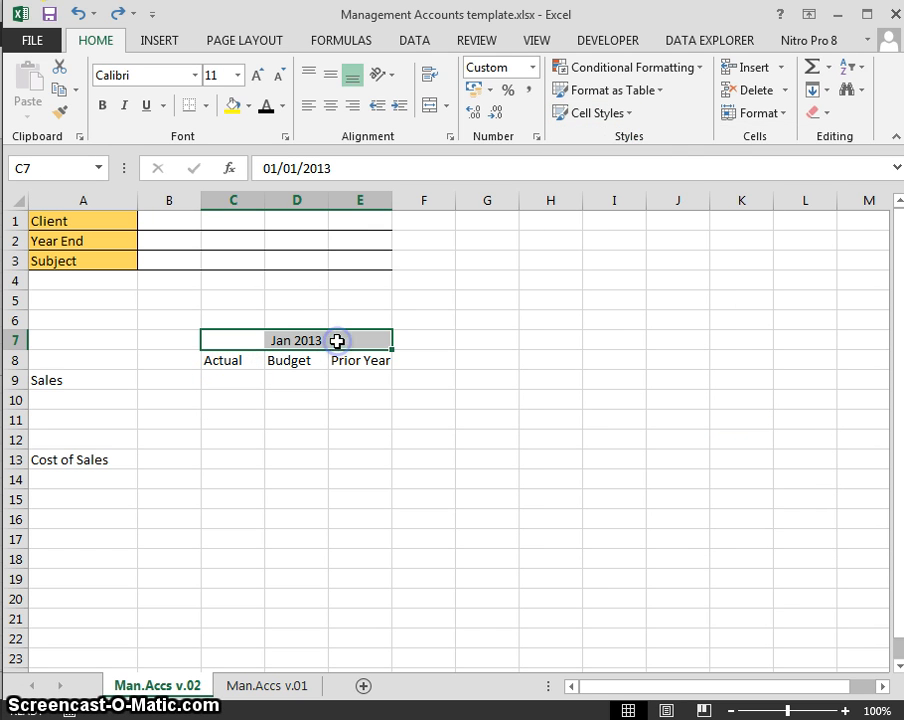
left_click(637, 114)
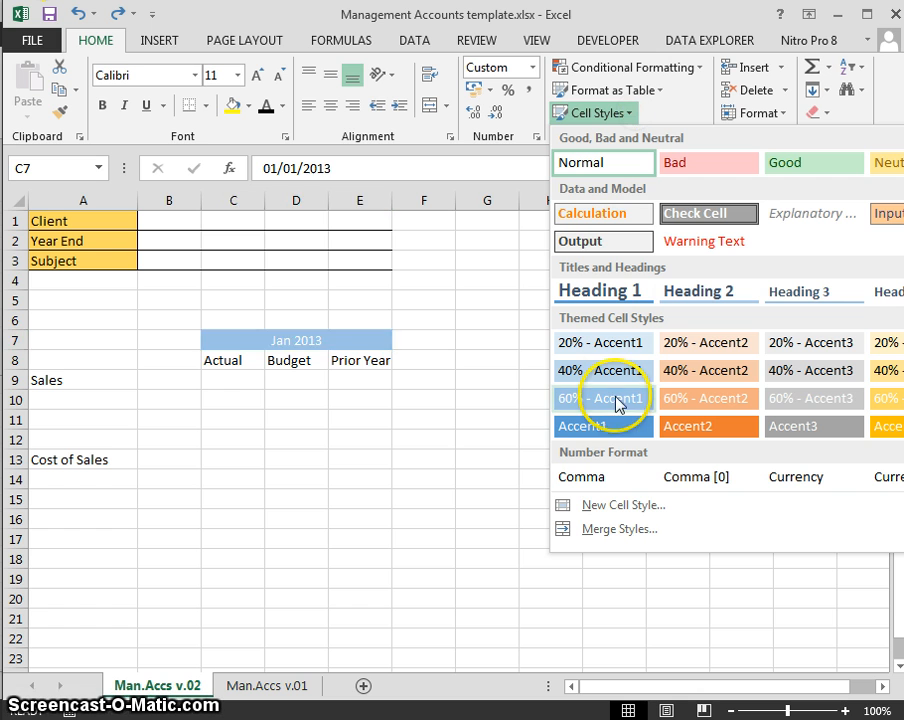
left_click(596, 508)
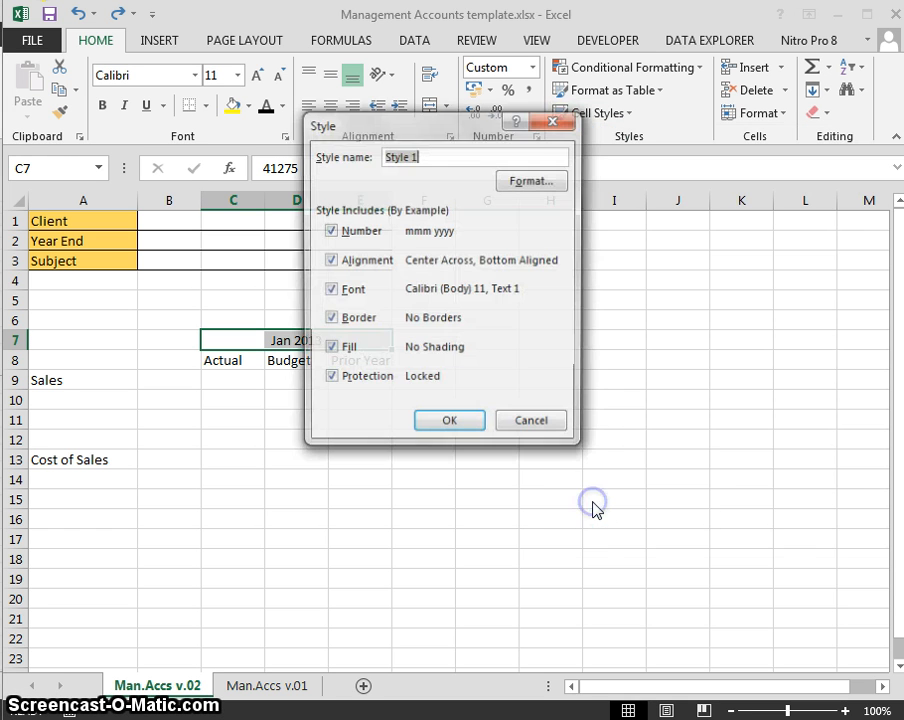
left_click_drag(402, 132, 578, 260)
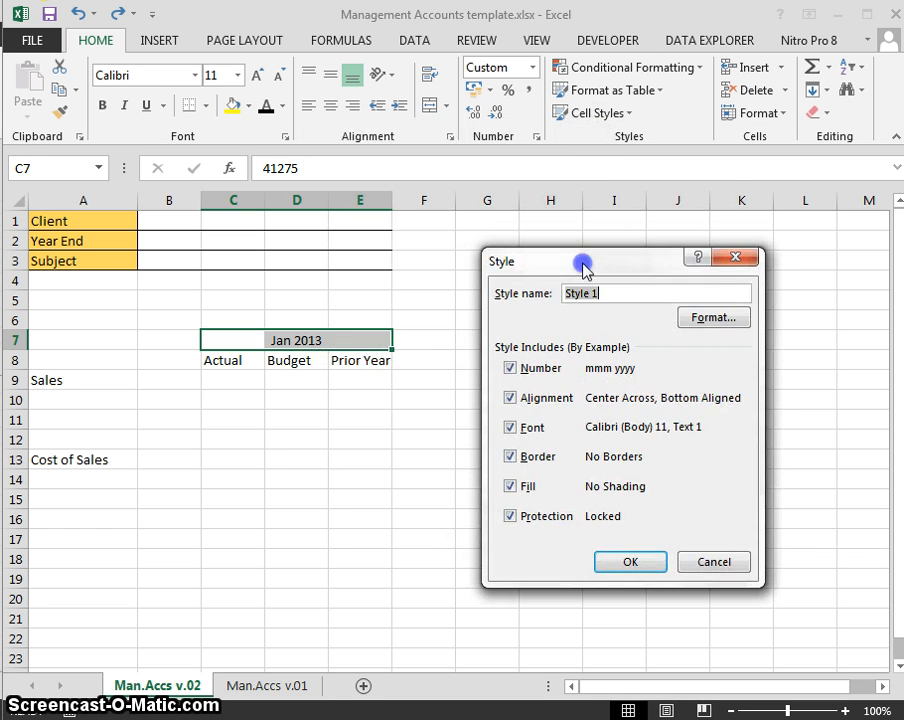
type("CentreAccrossSelection")
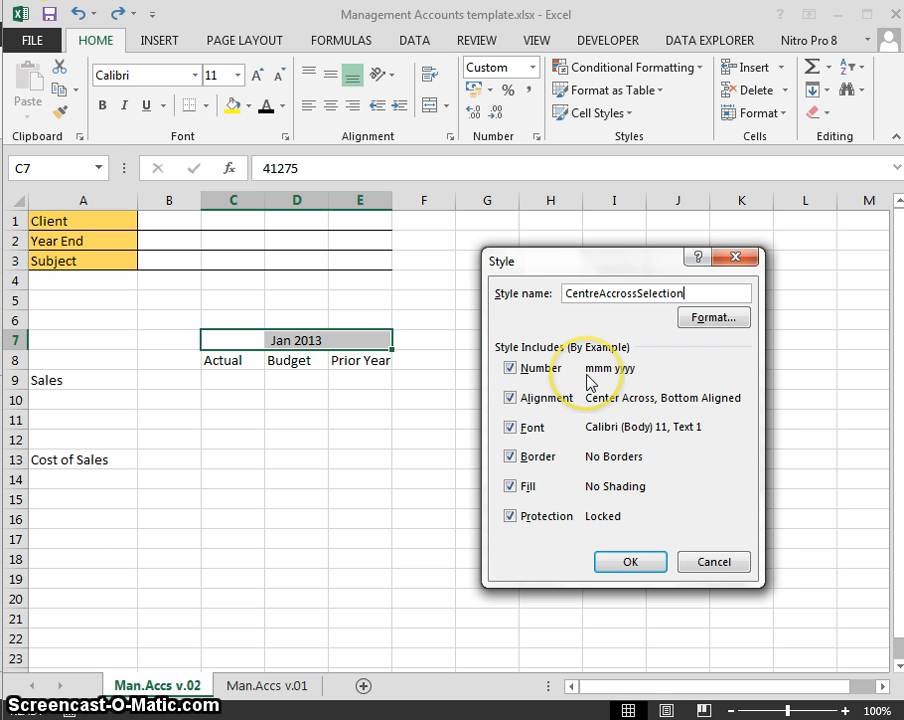
Exclude Number, Font, Border and Fill from the new style, keeping Alignment and Protection, and save it
left_click(510, 368)
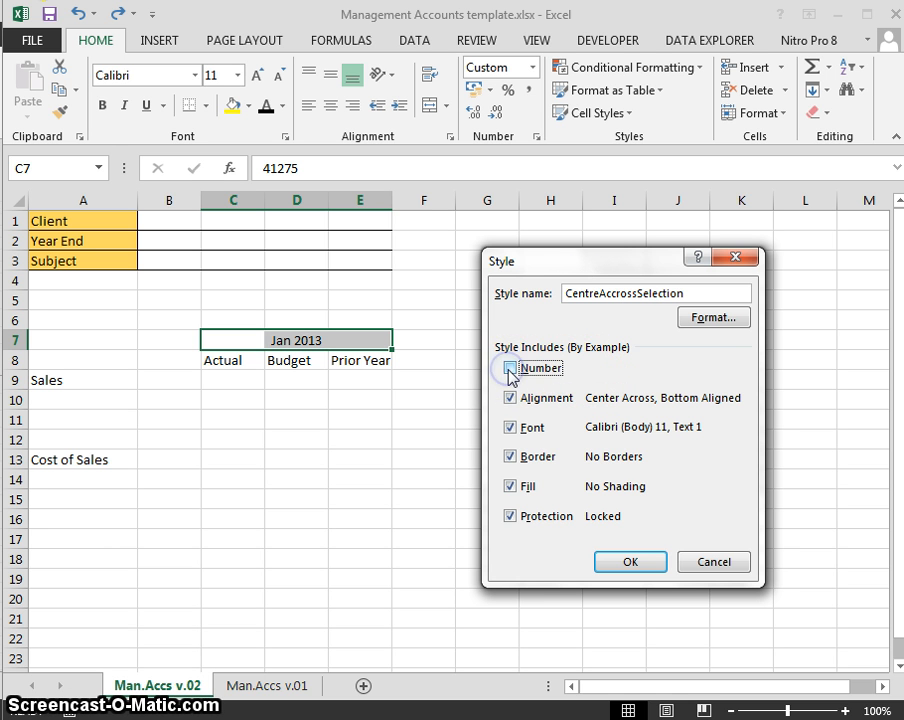
left_click(510, 427)
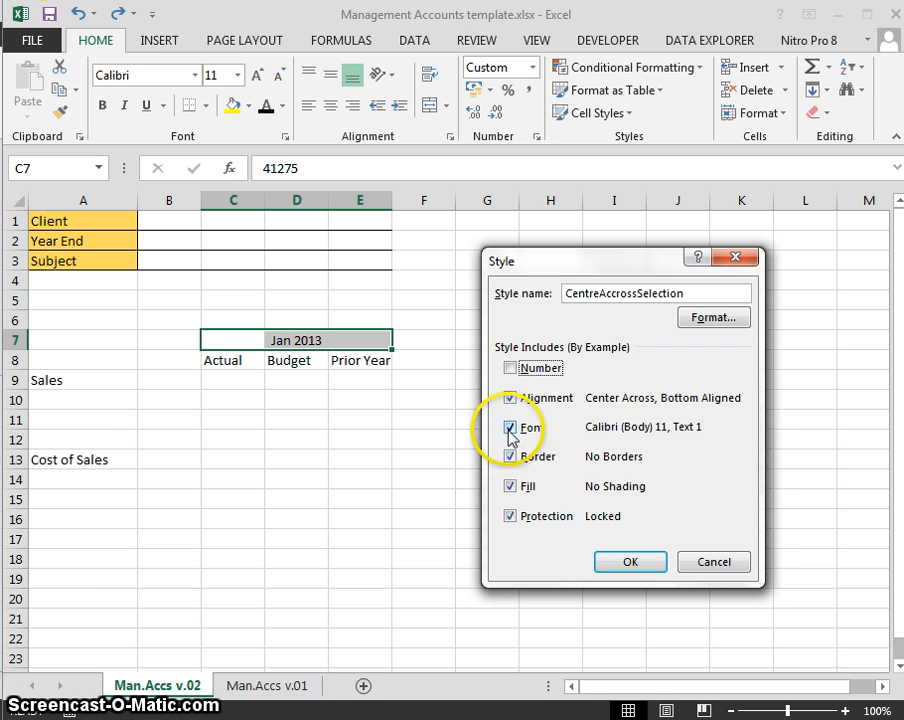
left_click(510, 456)
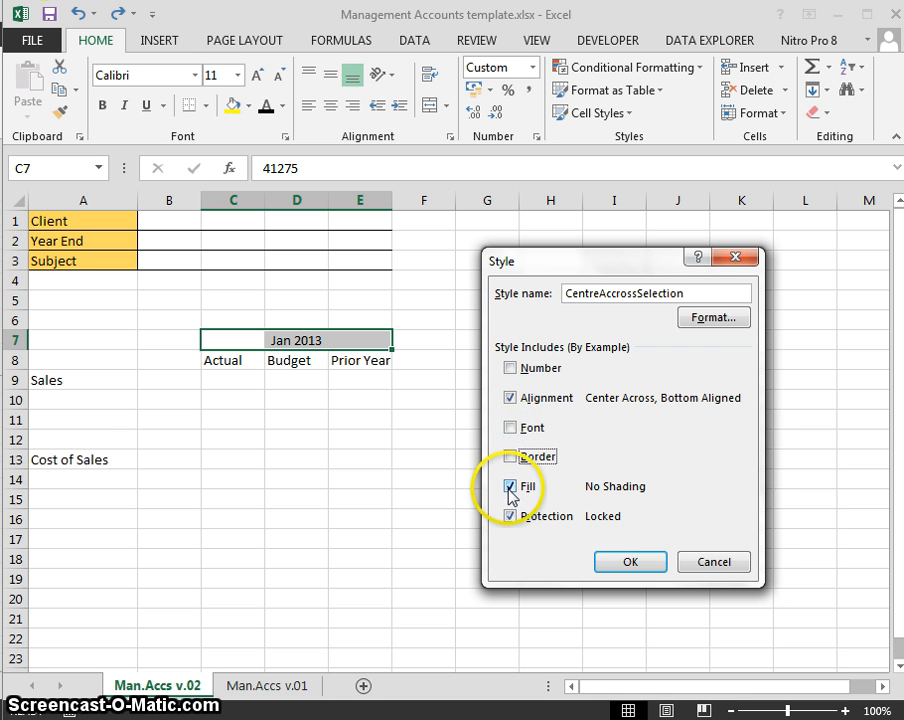
left_click(510, 487)
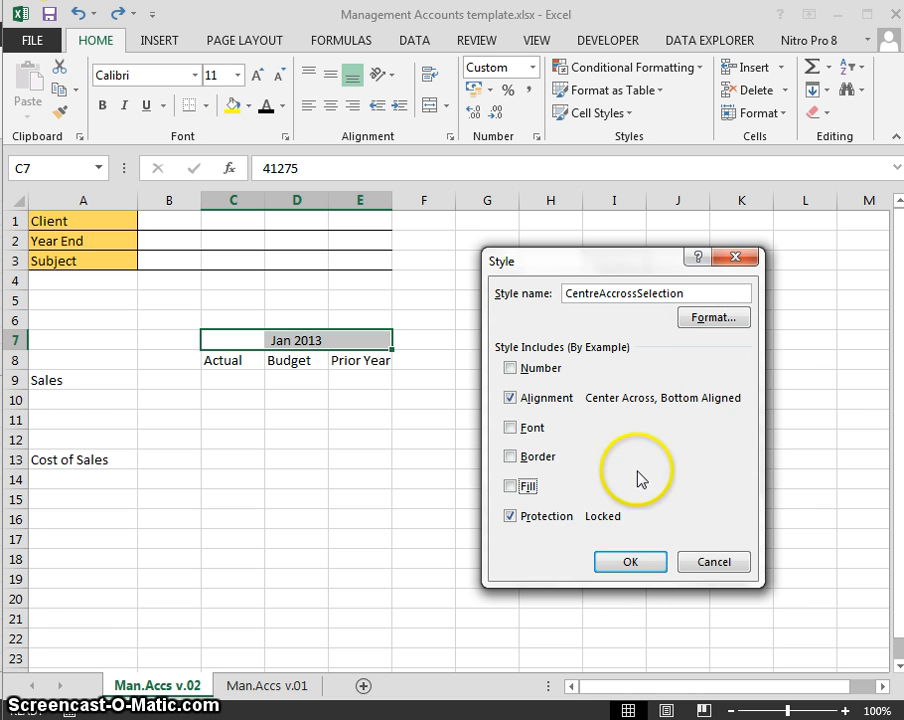
left_click(620, 560)
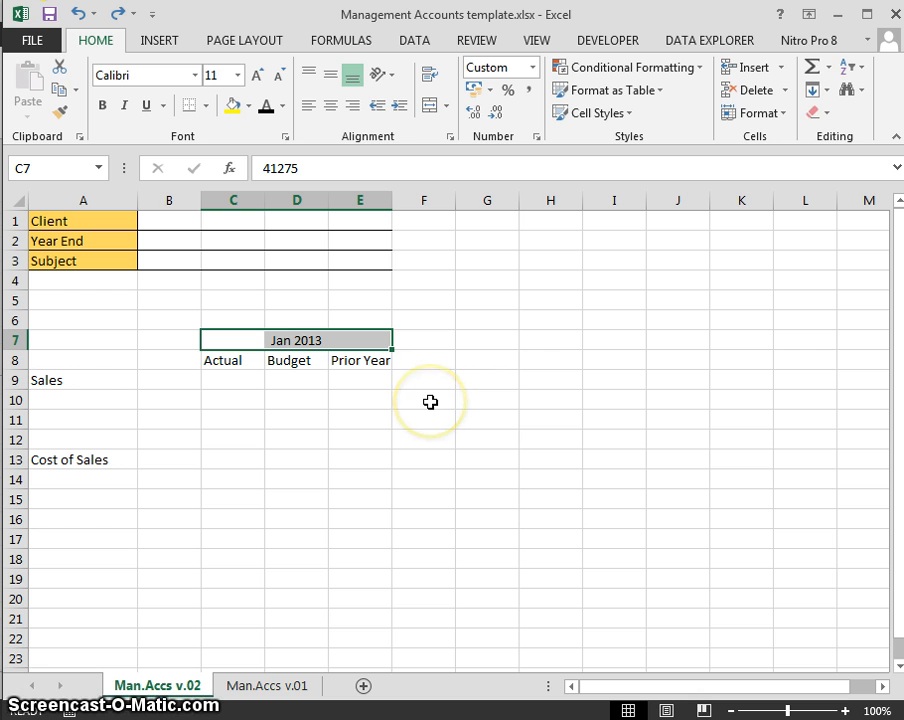
Check the cell styles gallery for the new custom style
key("alt+h")
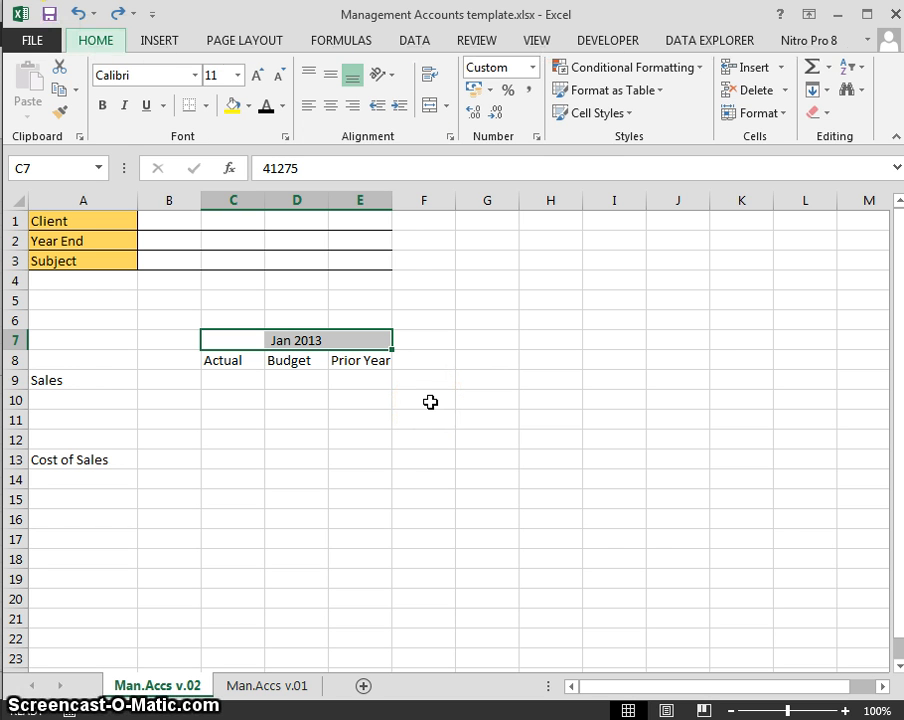
key("j")
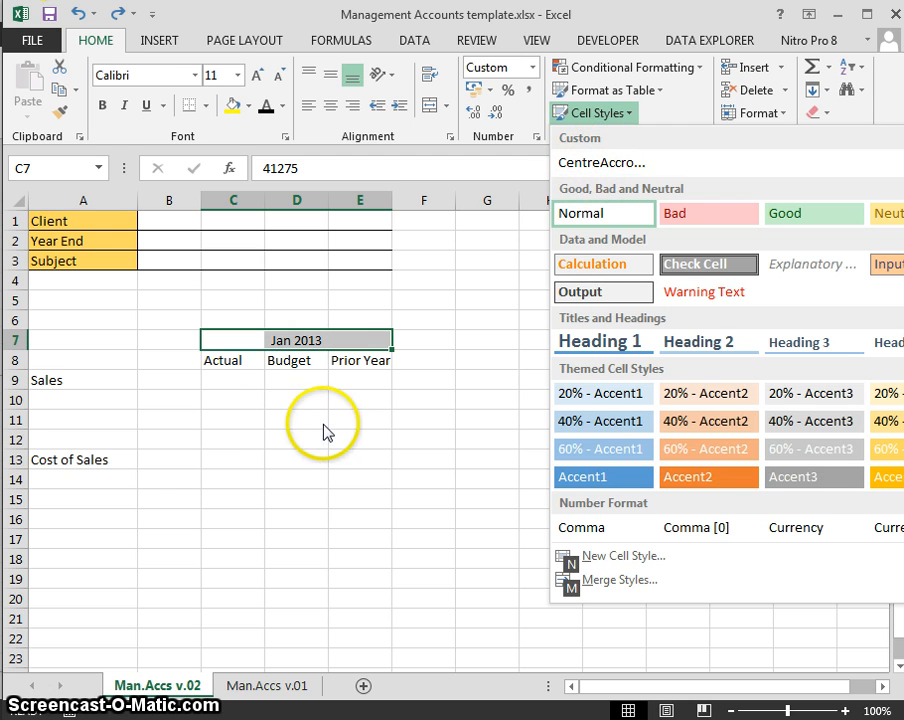
left_click(270, 380)
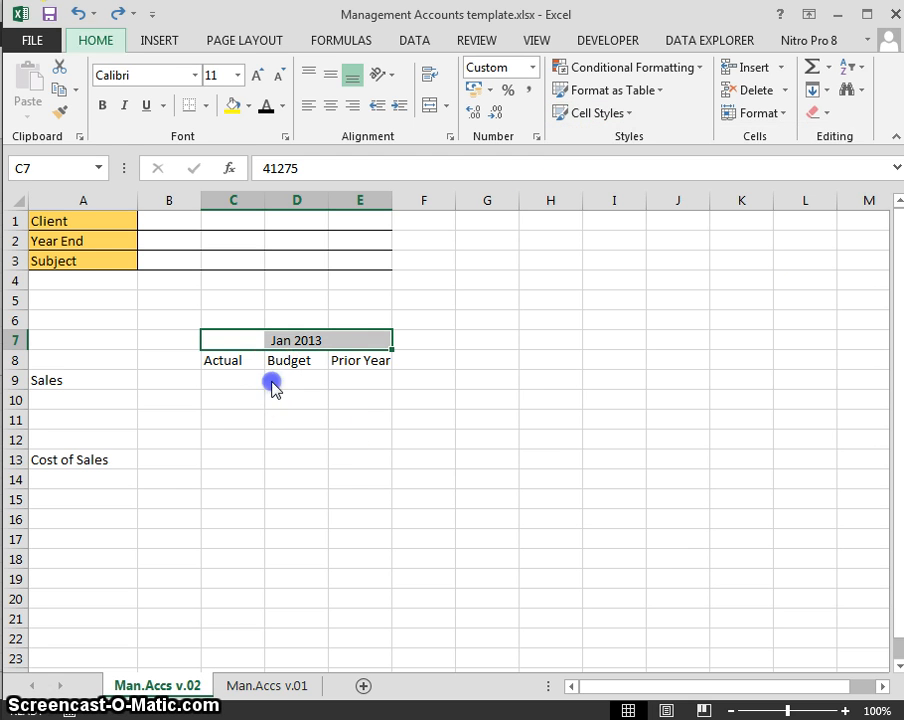
Copy the month heading from C7 to C10
left_click(234, 418)
key("Up")
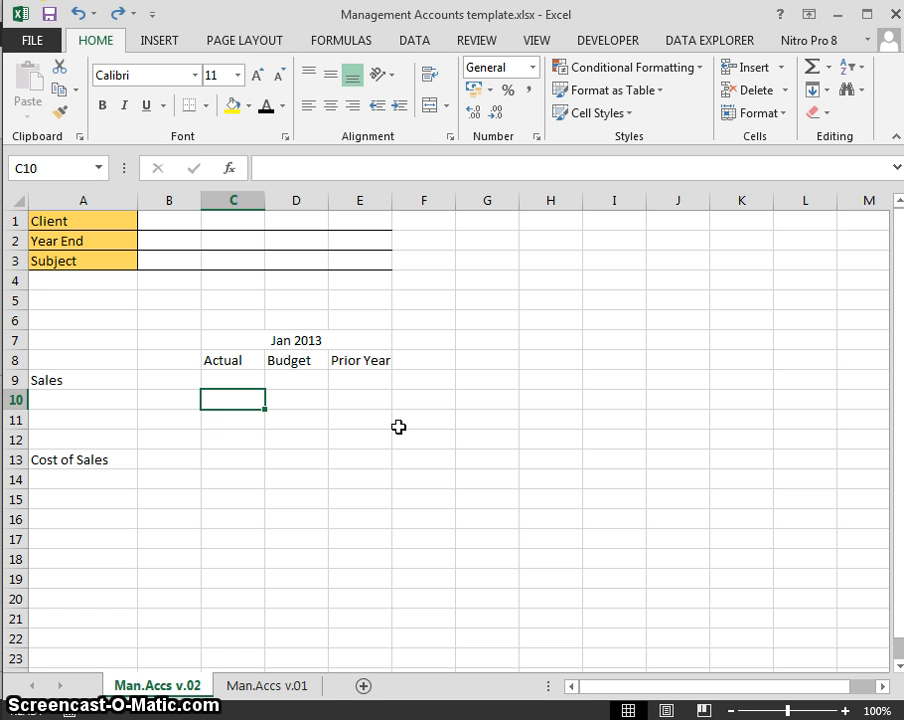
key("Up")
key("Up")
key("Up")
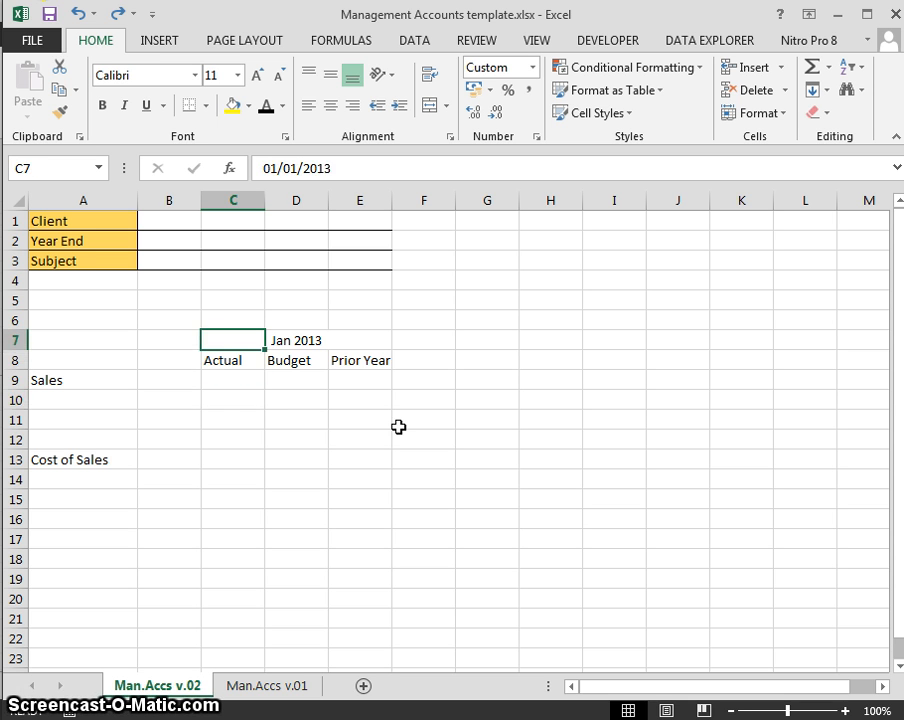
key("ctrl+c")
key("Down")
key("Down")
key("Down")
key("ctrl+v")
key("Escape")
key("Down")
key("Up")
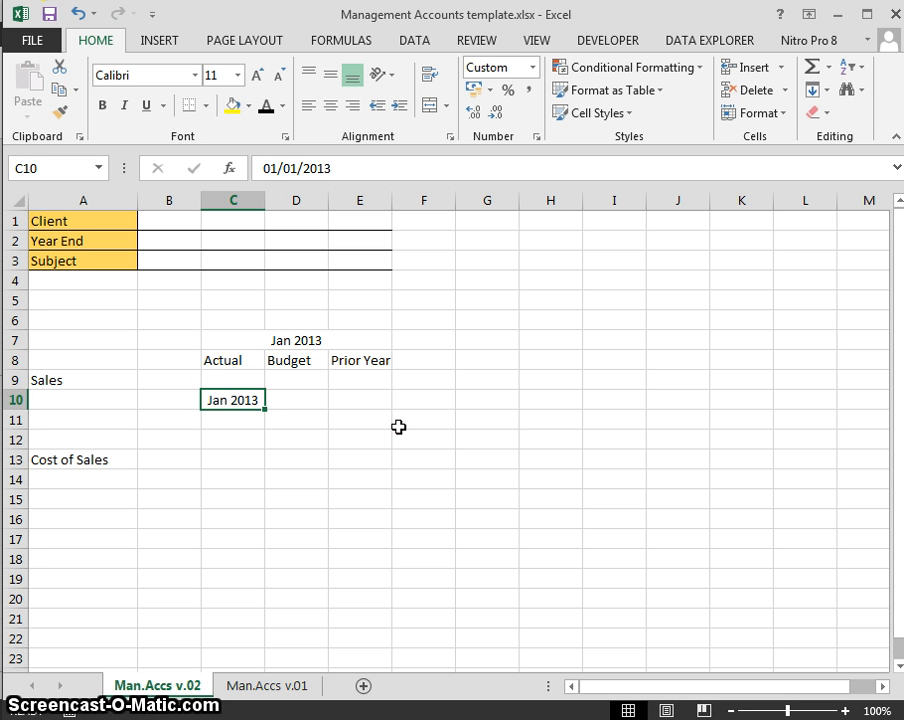
Change the date in C10 to Feb 2013
type("Feb")
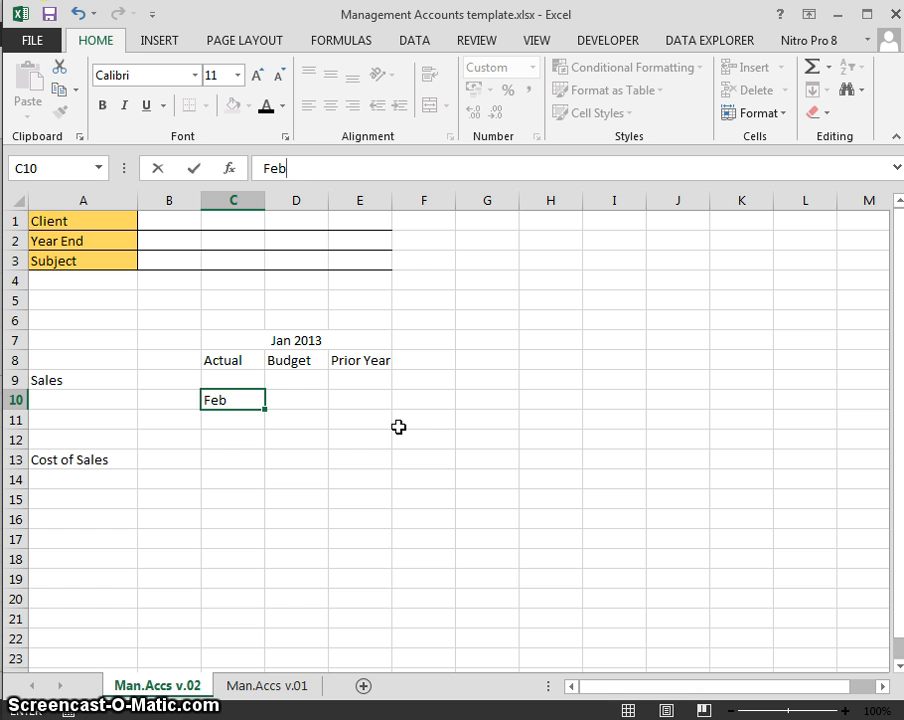
type(" 2013")
key("ctrl+Return")
Fill C11 down from C10 and change its date to Mar 2013
key("Down")
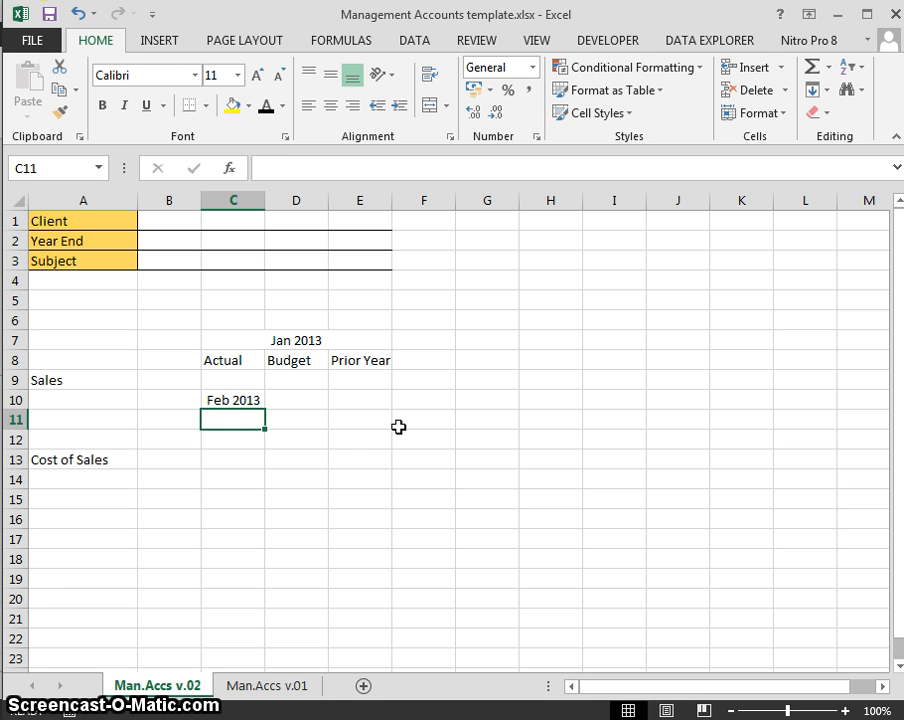
key("ctrl+d")
key("Up")
key("Down")
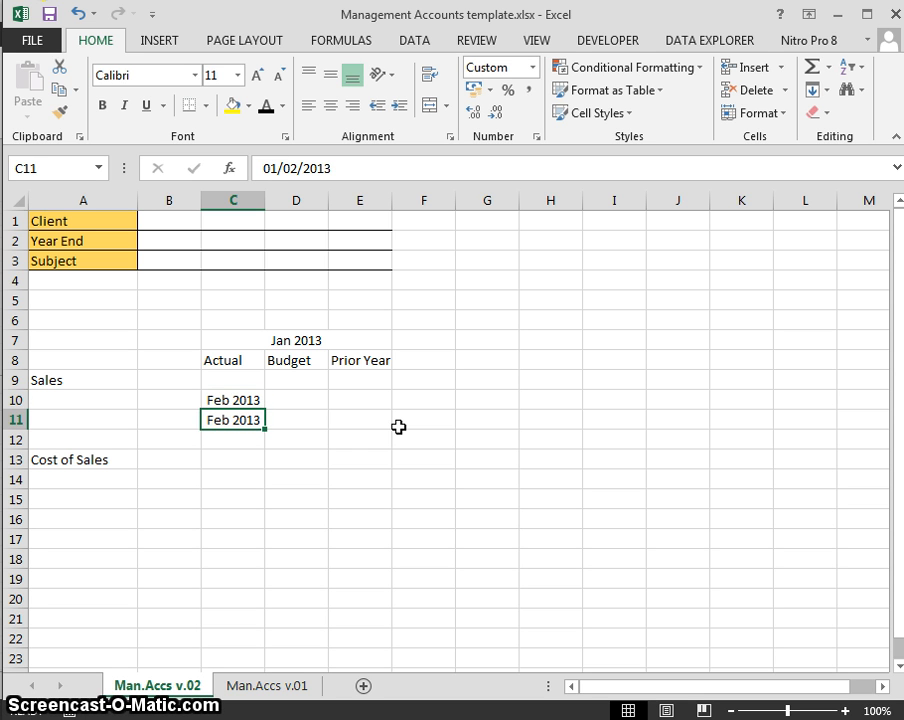
type("Ma")
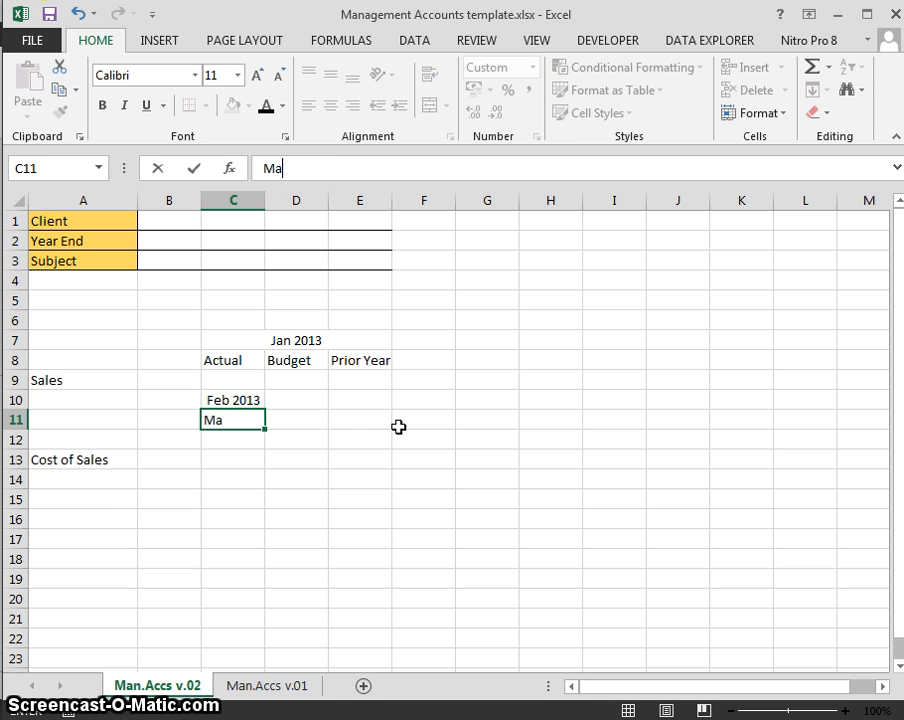
type("r 2013")
key("Return")
Fill the month series from C10:C11 down to C13, adding Apr 2013 and May 2013
key("Up")
key("Up")
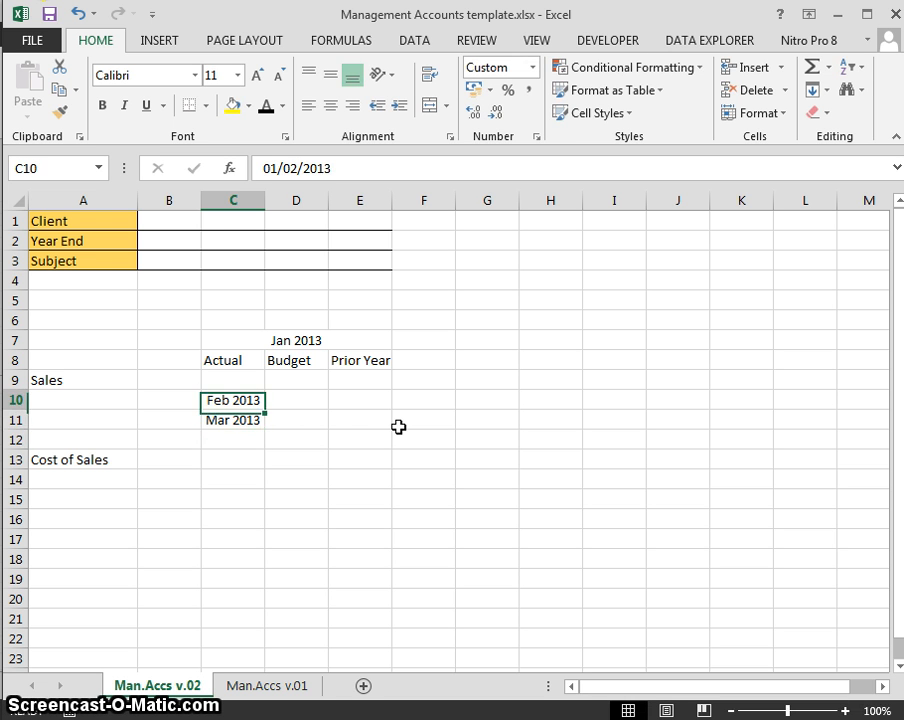
key("Down")
key("Up")
key("shift+Down")
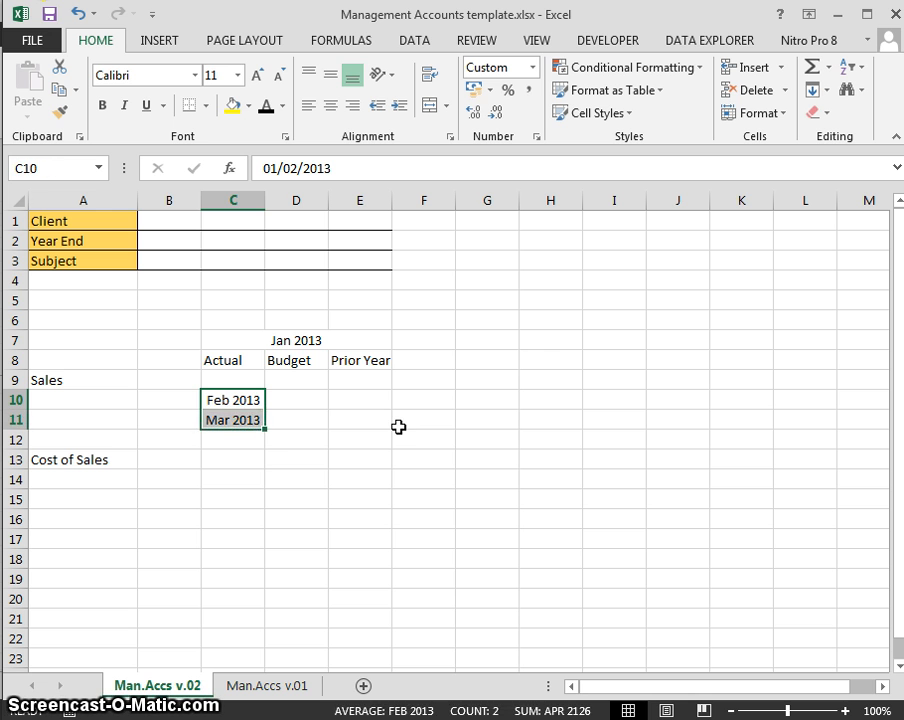
left_click_drag(263, 433, 262, 472)
Apply the custom centre-across cell style to the Feb 2013 heading over C10:D10
left_click(234, 396)
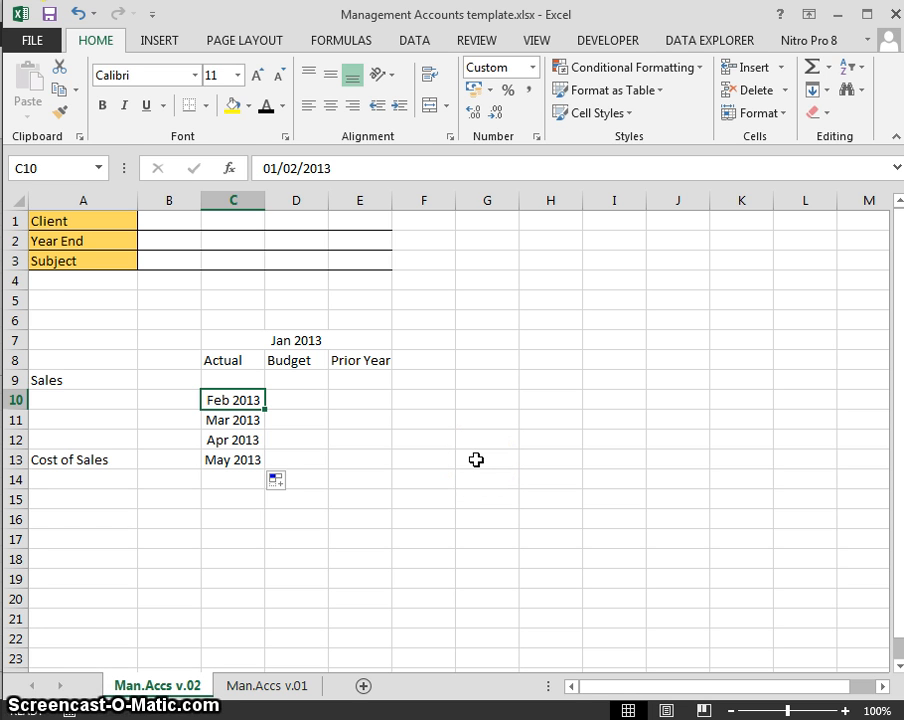
key("shift+Right")
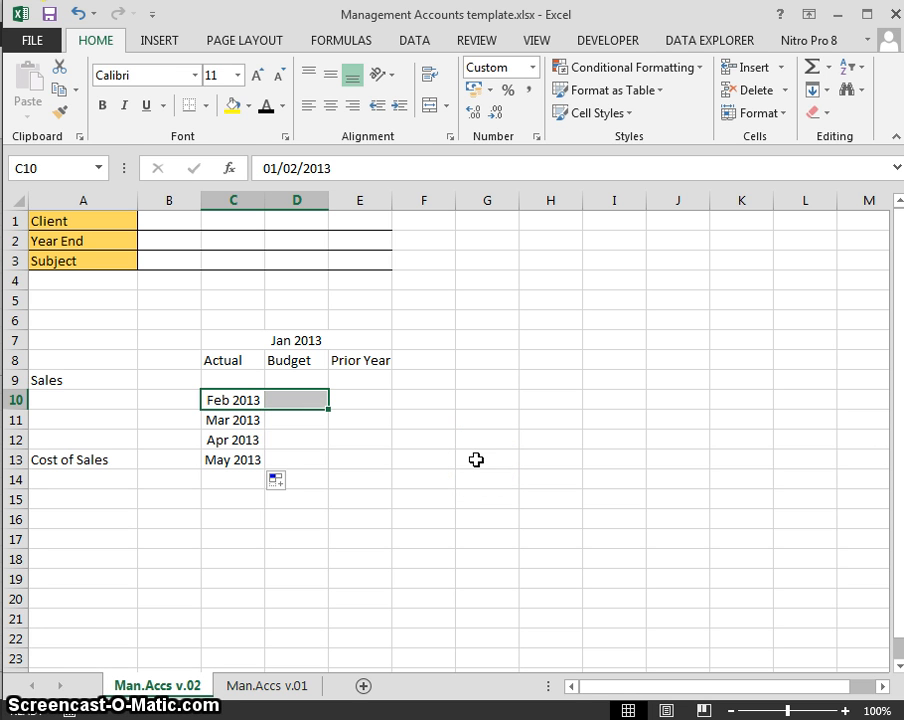
key("alt+h")
key("j")
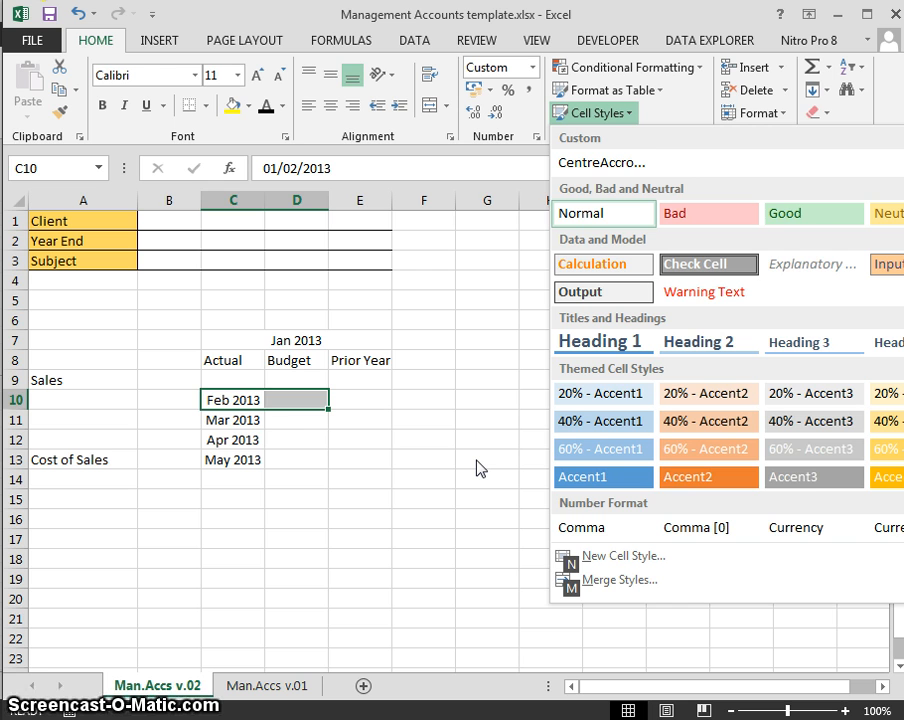
key("Return")
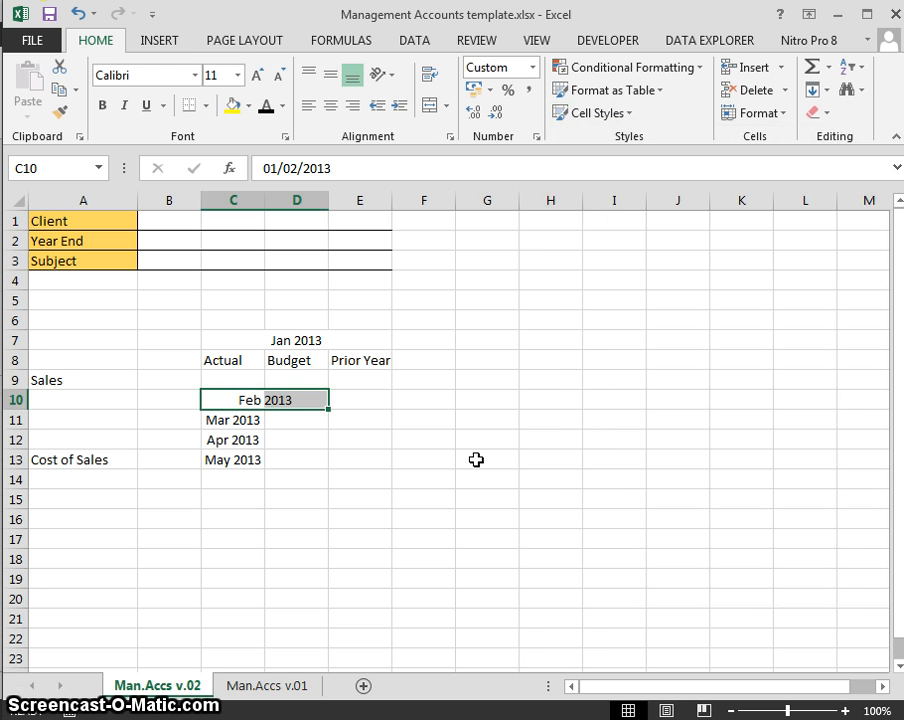
Apply the custom centre-across cell style to the Mar 2013 heading over C11:E11
key("Down")
key("Down")
key("Up")
key("Up")
key("Down")
key("shift+Right")
key("shift+Right")
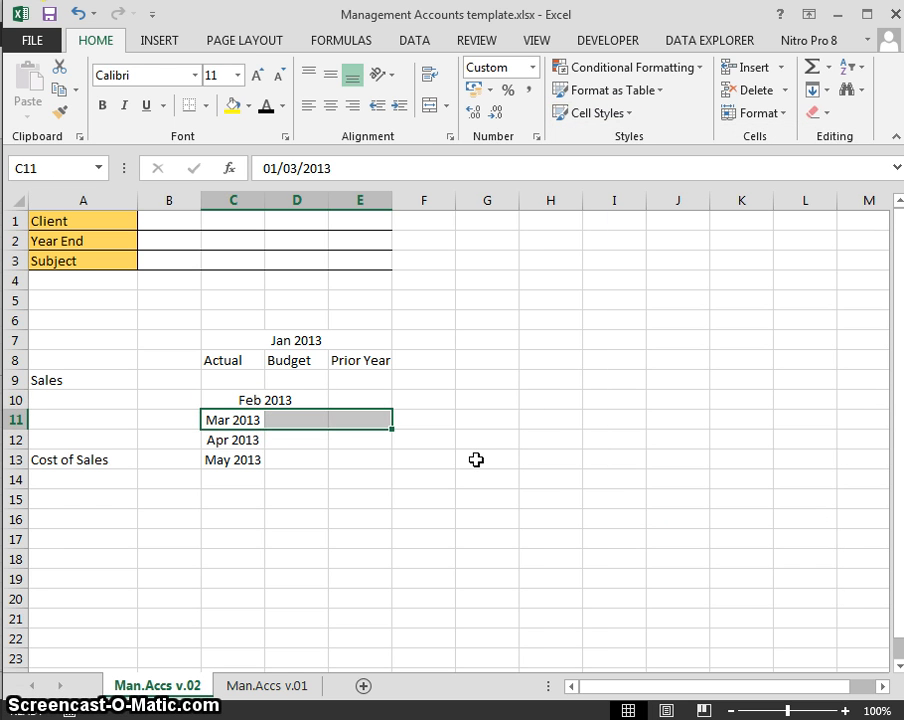
key("alt")
key("h")
key("j")
key("Up")
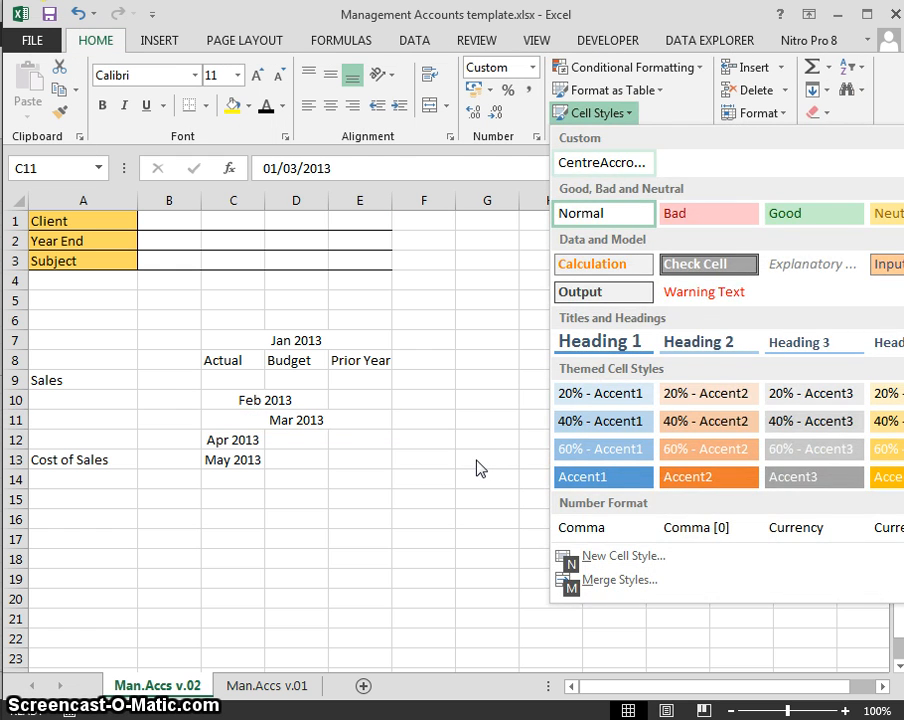
key("Return")
Apply the custom centre-across cell style to the Apr 2013 heading over C12:F12
key("Down")
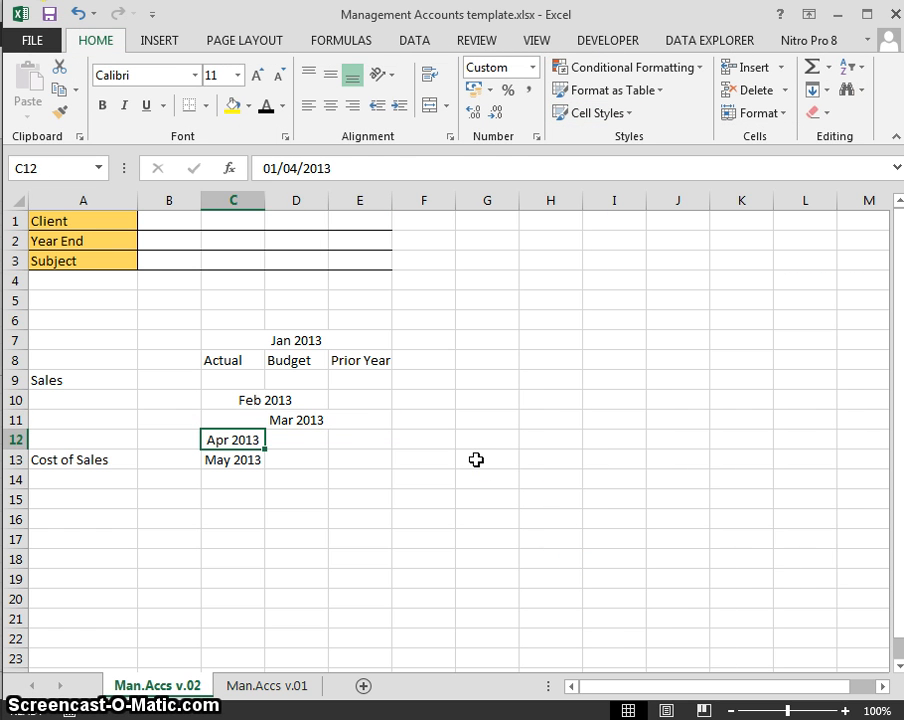
key("shift+Right")
key("shift+Right")
key("shift+Right")
key("alt+h")
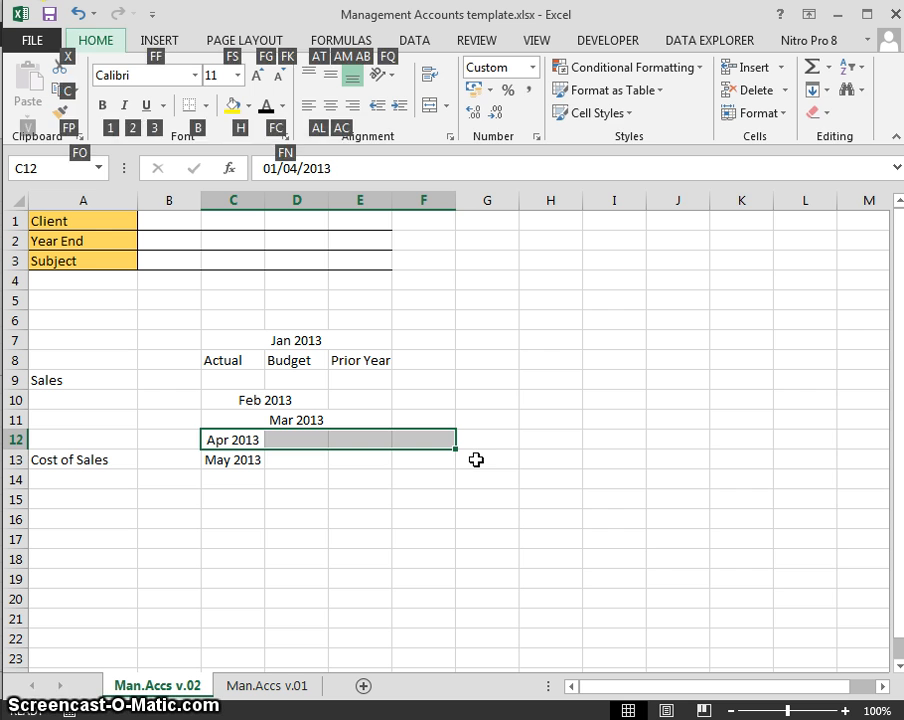
key("j")
key("Up")
key("Return")
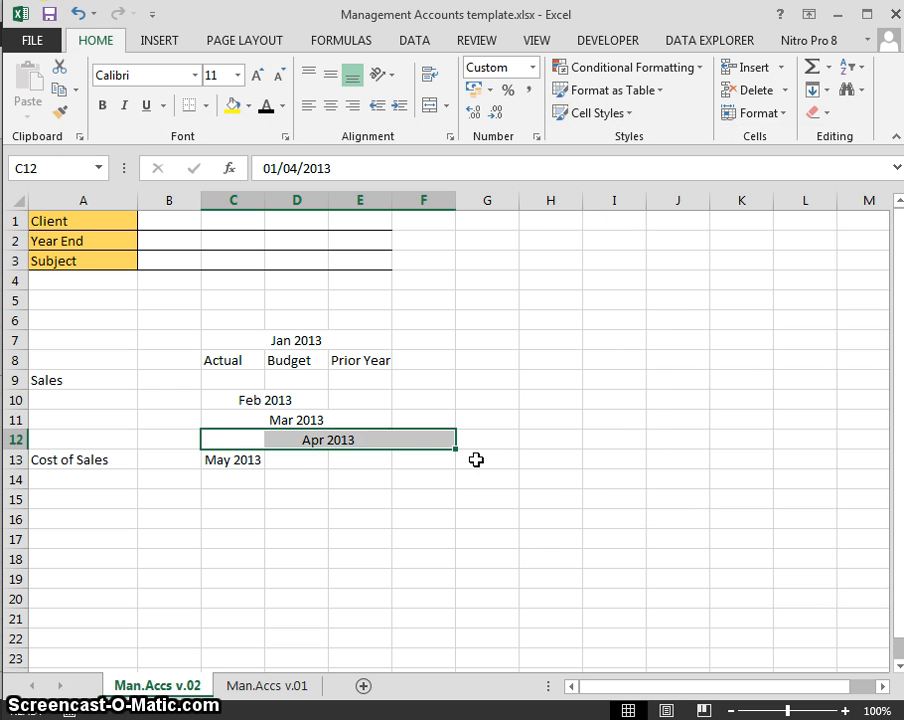
Apply the custom centre-across cell style to the May 2013 heading over C13:G13
key("Down")
key("shift+Right")
key("shift+Right")
key("shift+Right")
key("shift+Right")
key("alt")
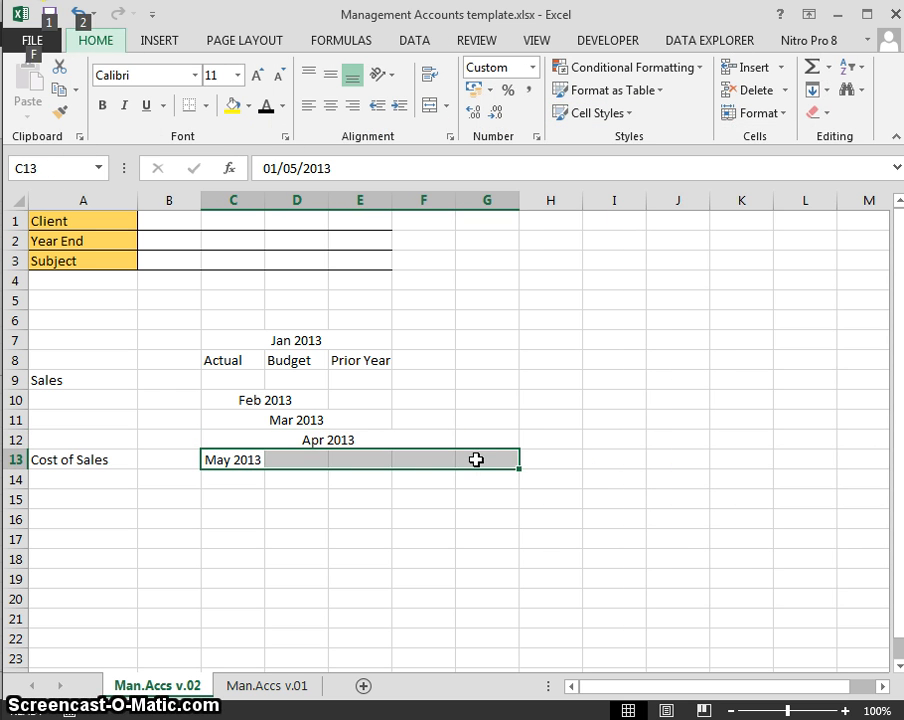
key("h")
key("j")
key("Up")
key("Return")
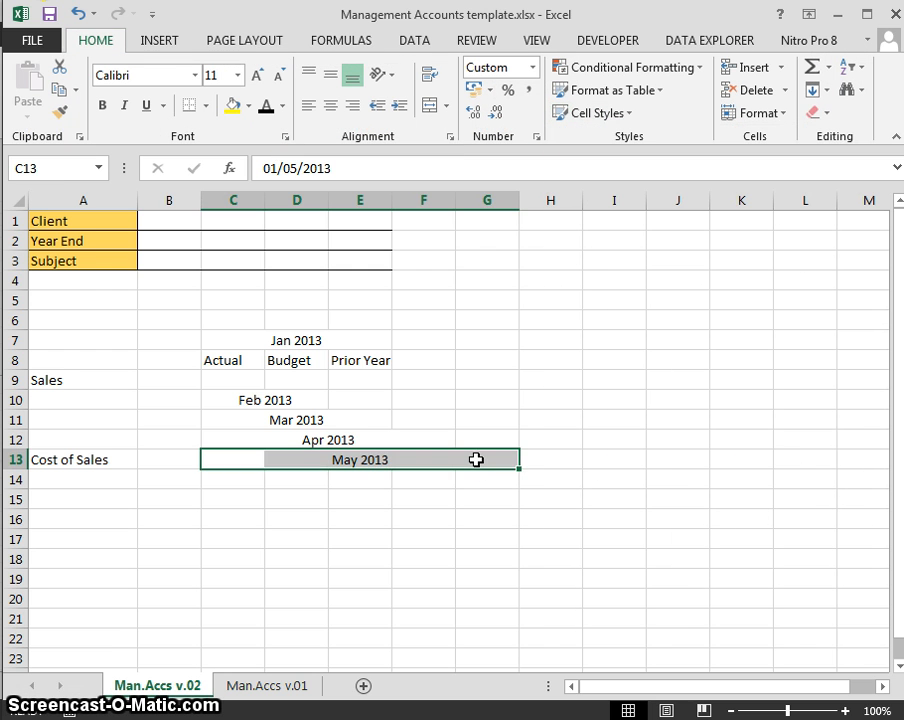
Check which cells hold the dates of the centred month headings in rows 10 to 13
key("Up")
key("Up")
key("Up")
key("Down")
key("Down")
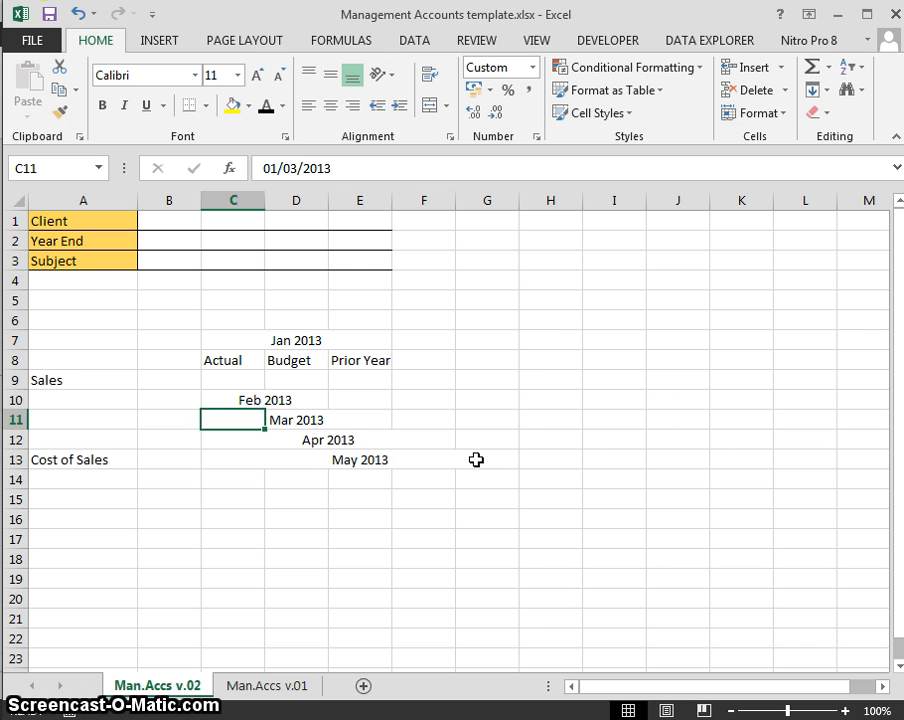
key("Down")
key("Down")
key("Right")
key("Right")
key("Left")
key("Left")
key("Up")
key("Up")
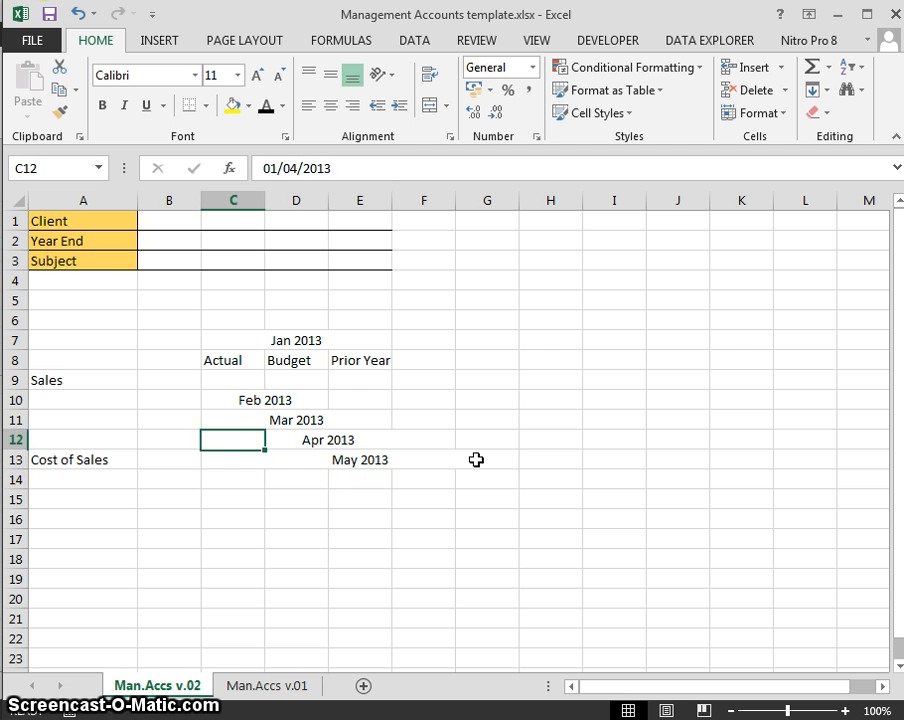
key("Up")
key("Down")
key("Down")
key("Down")
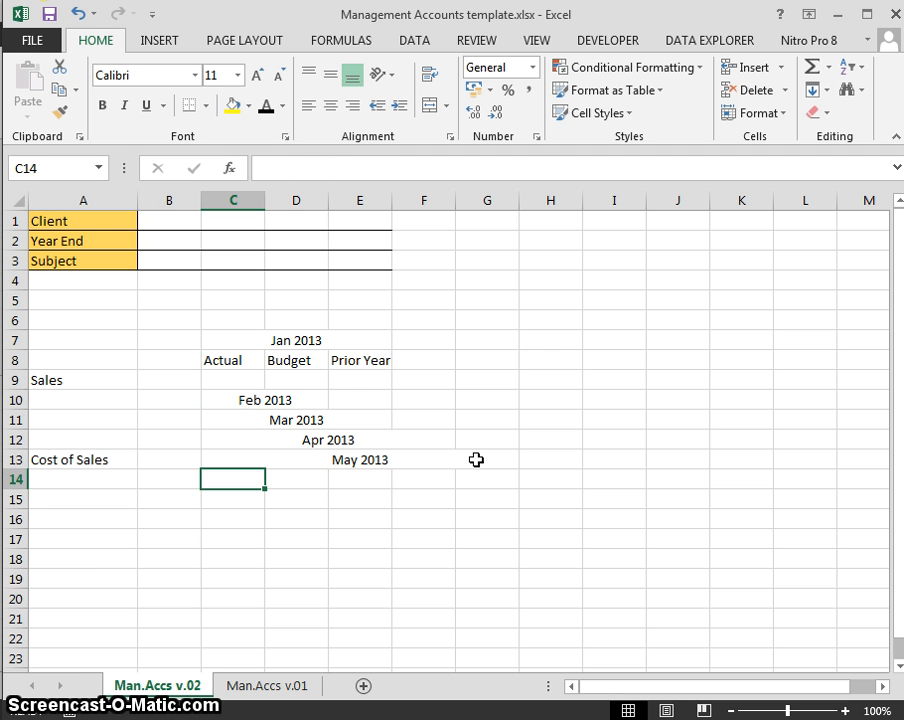
View the custom centre-across style in the cell styles gallery without applying it
key("alt")
key("h")
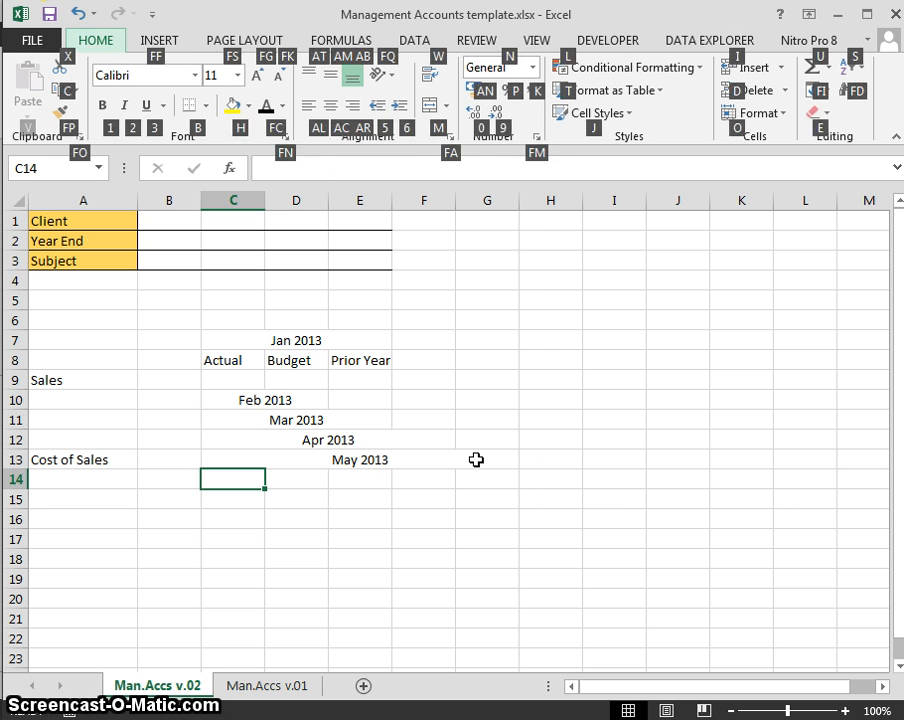
key("j")
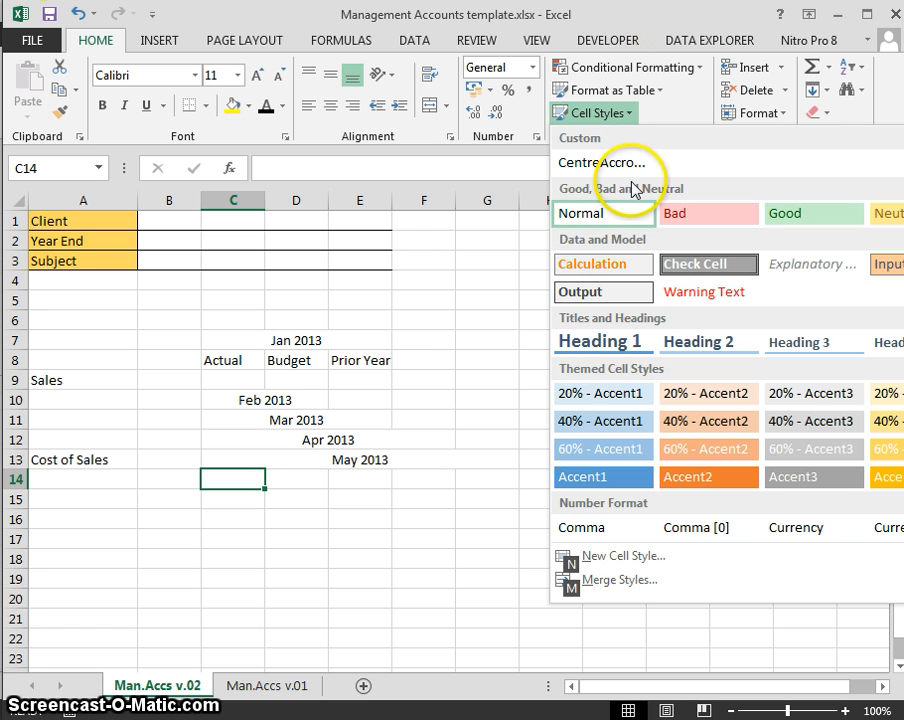
left_click(226, 464)
left_click(241, 401)
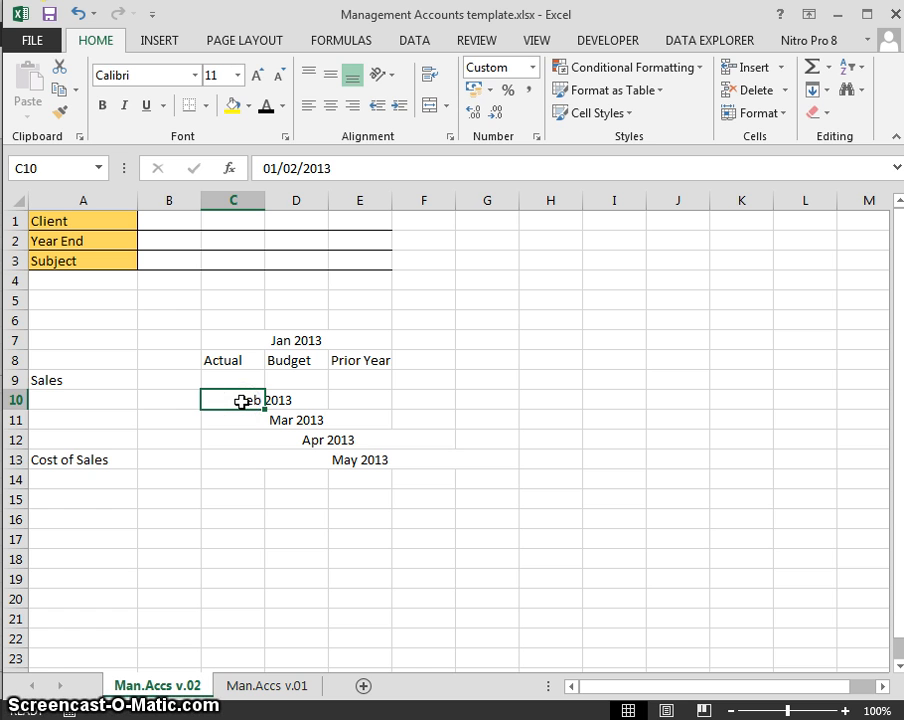
key("Down")
key("Down")
key("Up")
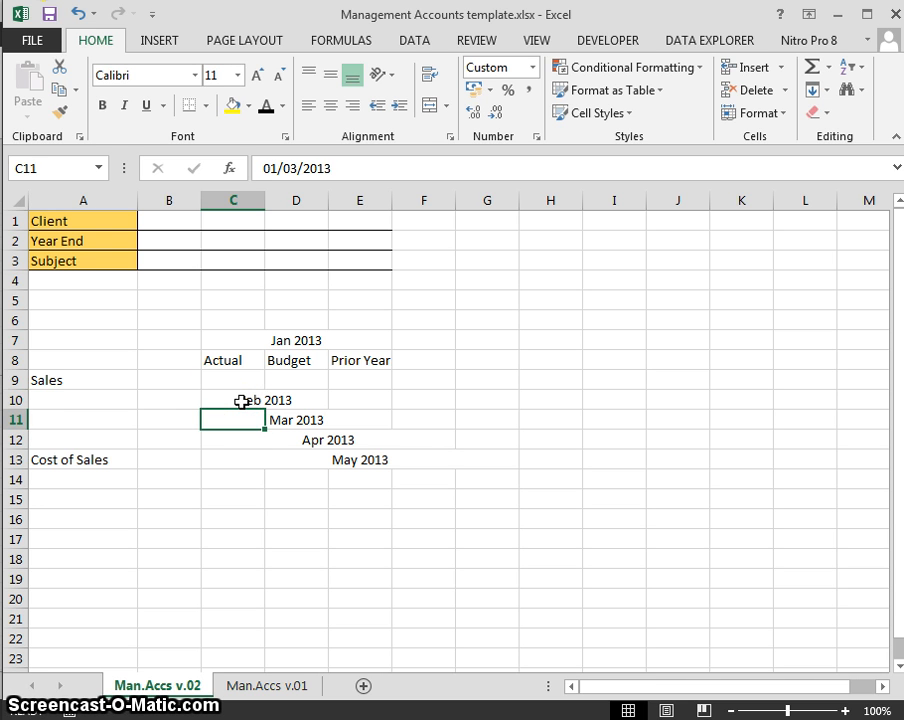
key("Up")
key("Up")
key("Up")
key("Down")
key("Down")
Delete rows 10 to 14, including the trial month headings and the Cost of Sales row
key("Left")
key("Left")
key("shift+Down")
key("shift+Down")
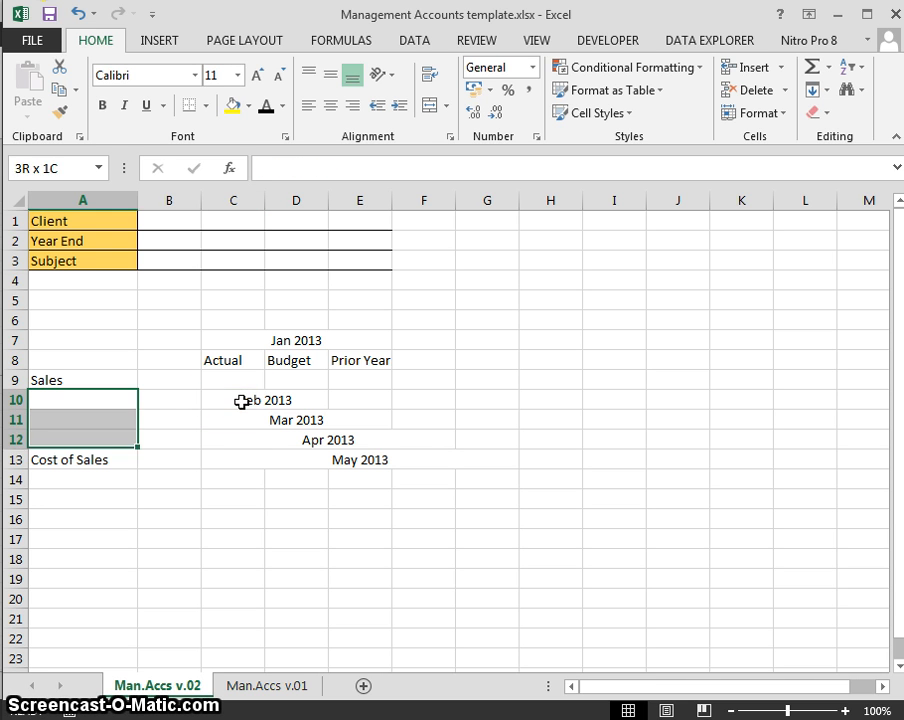
key("shift+Down")
key("shift+Down")
key("alt+e")
key("d")
key("r")
key("Return")
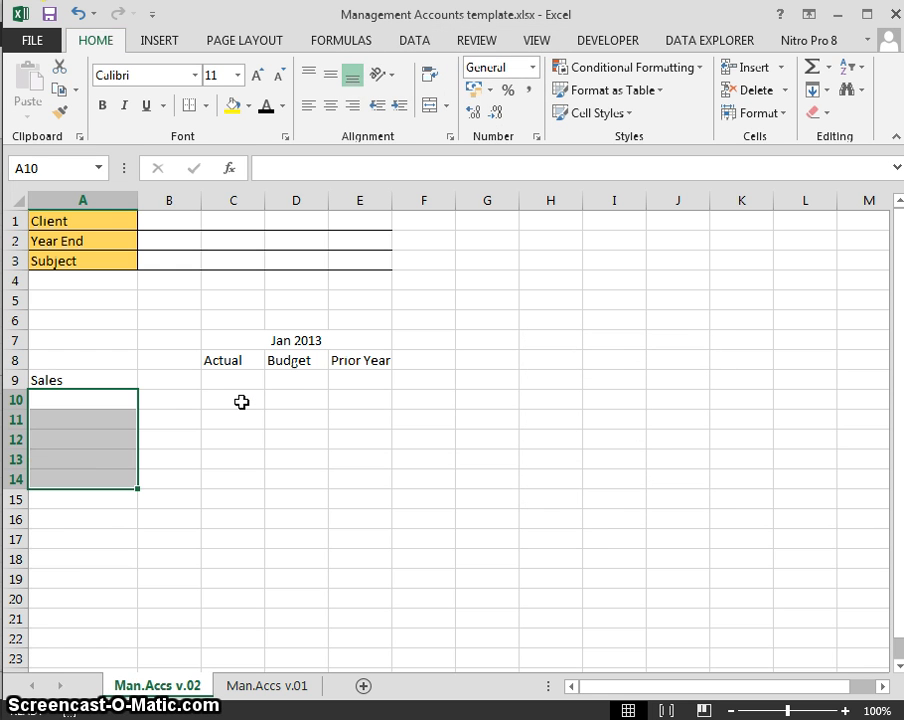
Enter the month number 1 in C6, above the month heading
key("Up")
key("Up")
key("Up")
key("Right")
key("Right")
key("Right")
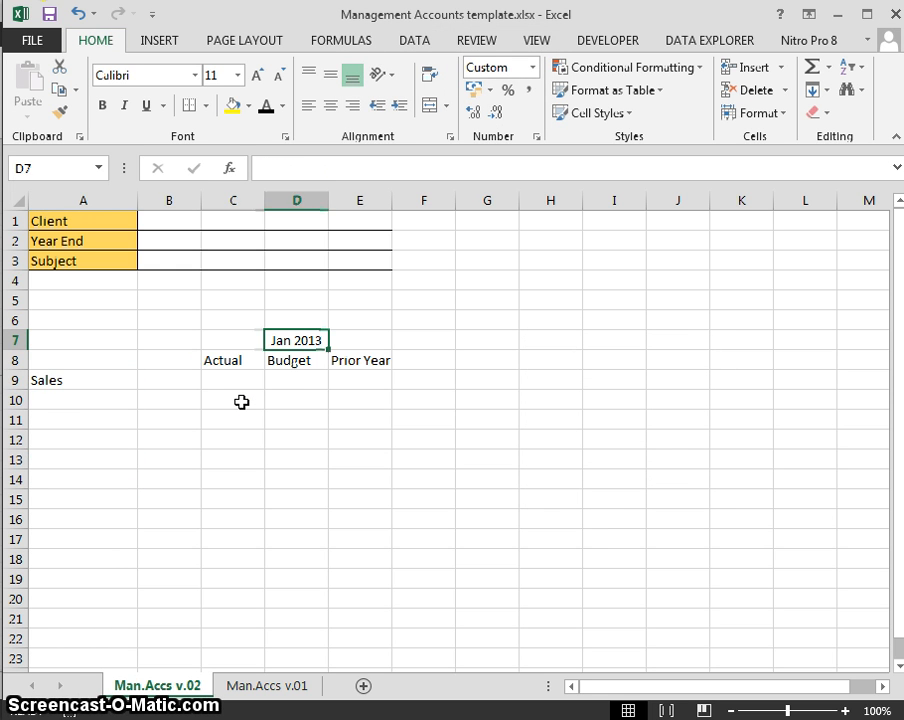
key("Left")
key("Right")
key("Left")
key("Up")
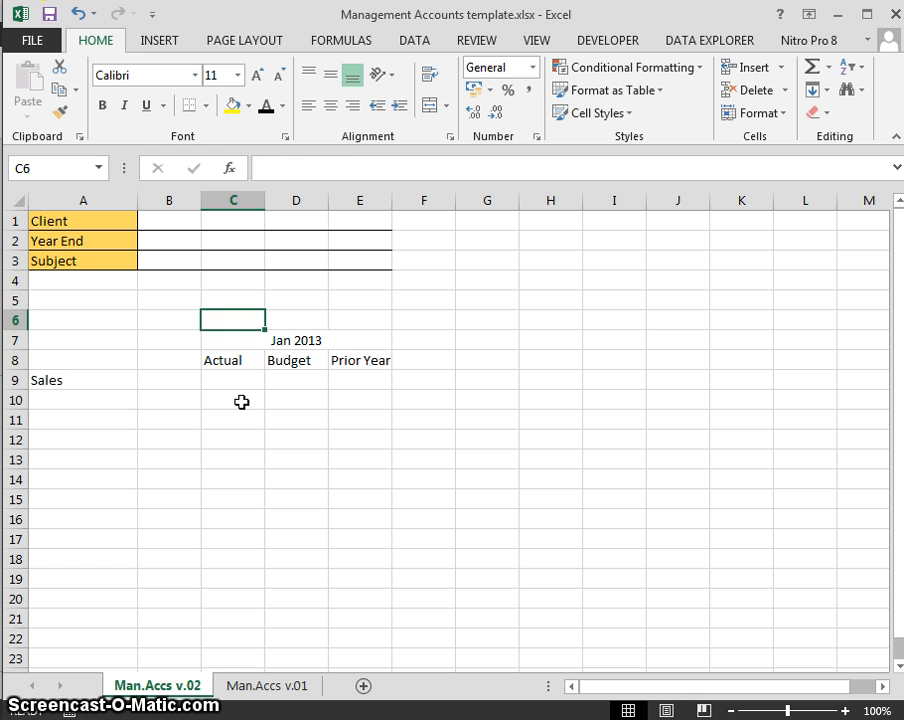
type("1")
key("Return")
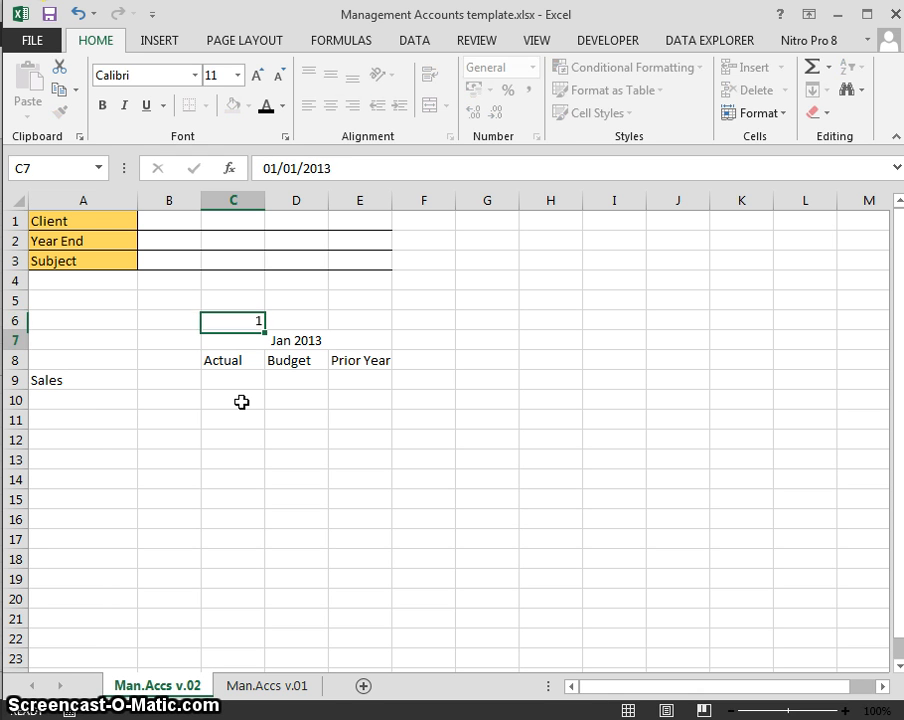
Change the month heading date in C7 to 1/10/2013
key("Up")
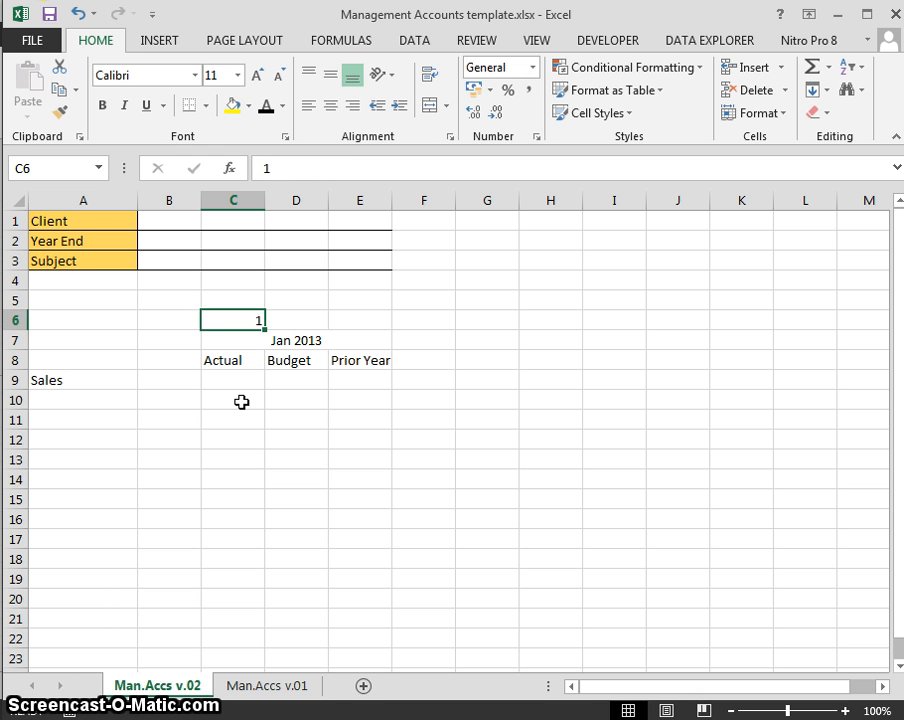
key("Right")
key("Left")
key("Right")
key("Down")
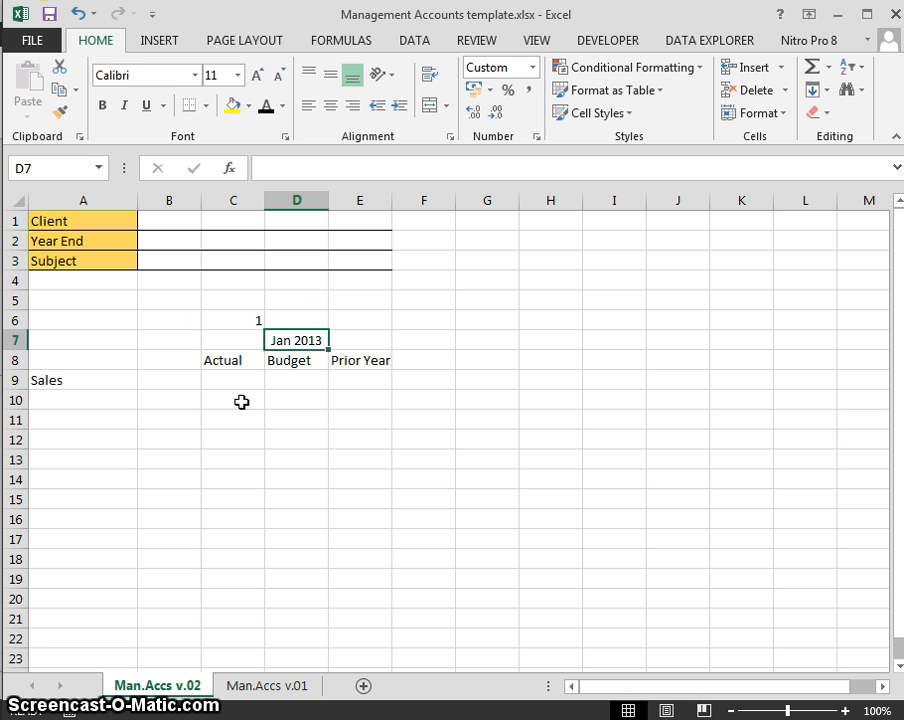
key("Left")
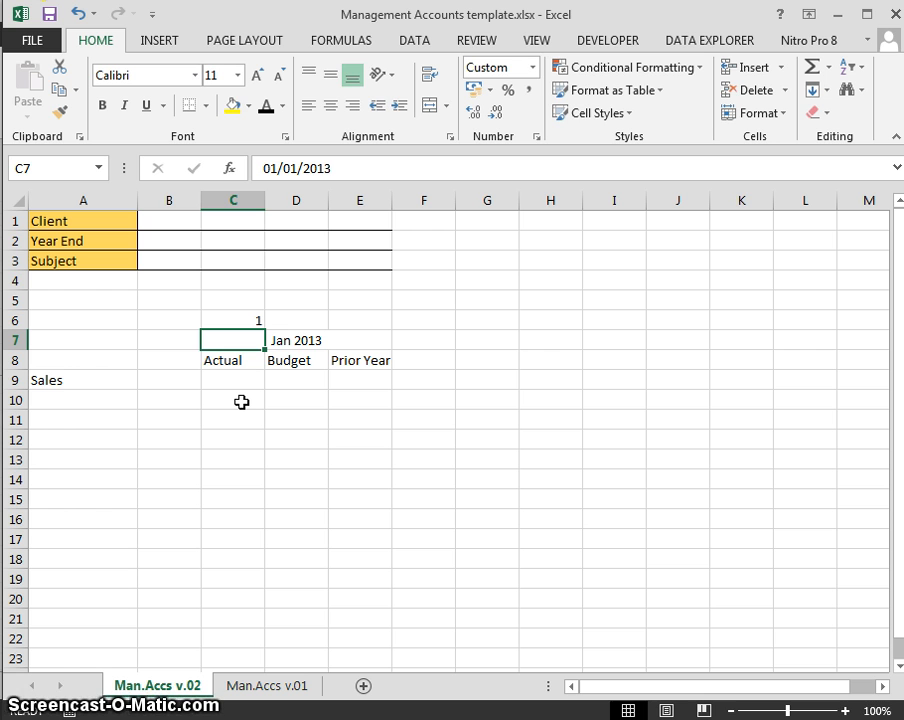
type("1/10")
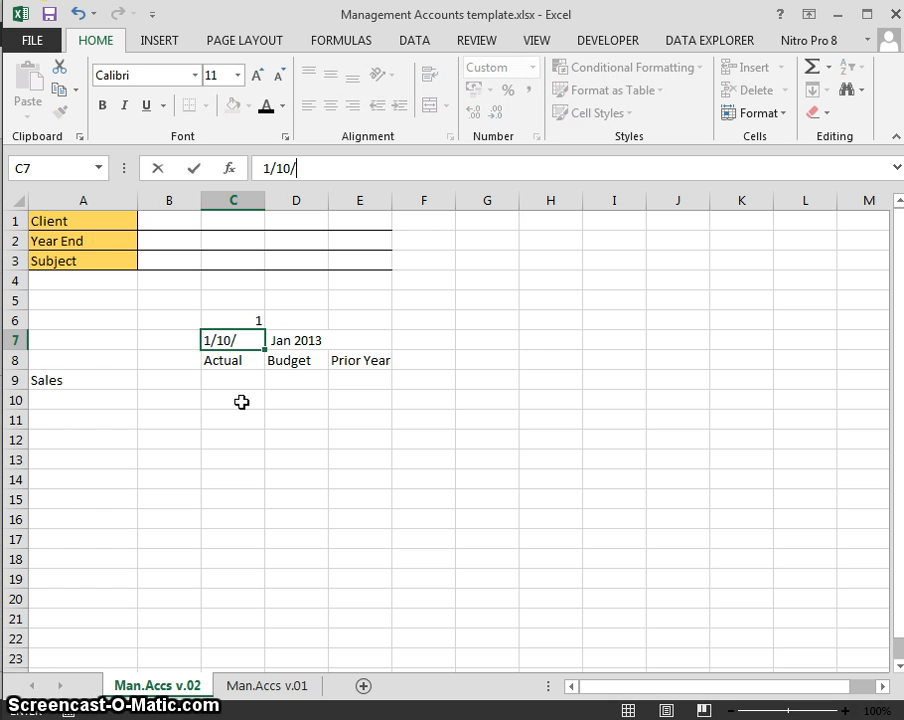
type("/2013")
key("Return")
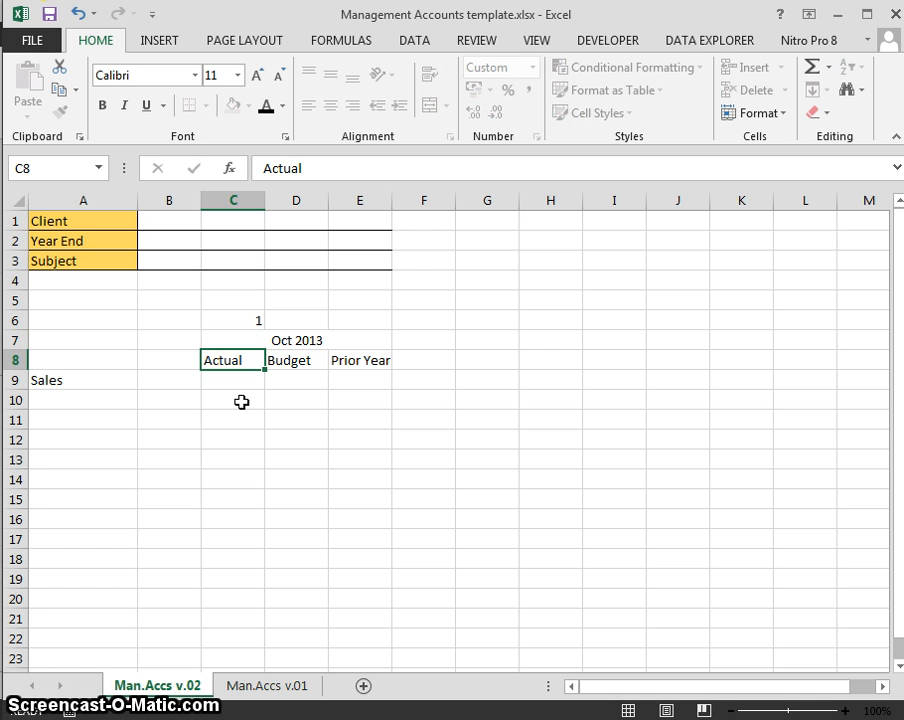
Apply the custom centre-across cell style to C6:E6 to centre the month number over the three columns
key("Up")
key("Up")
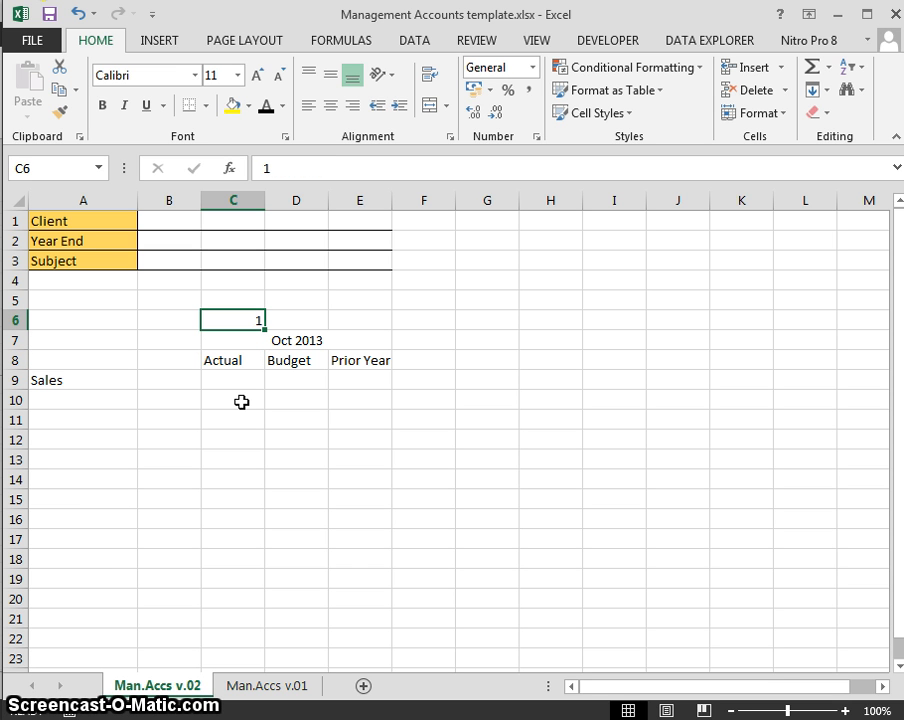
key("Right")
key("Right")
key("Left")
key("Left")
key("Right")
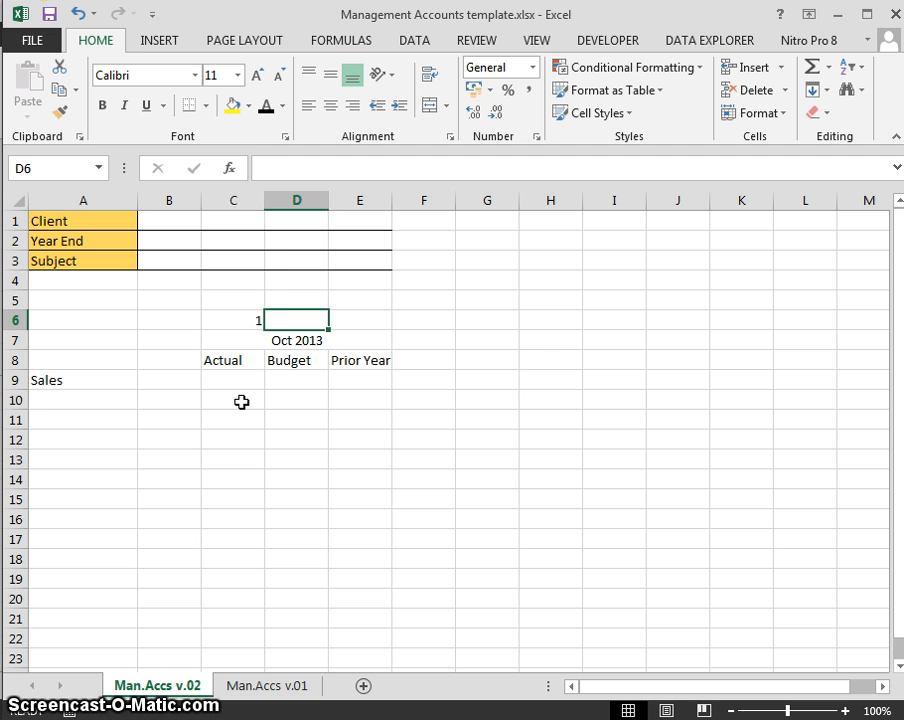
key("Left")
key("shift+Right")
key("shift+Right")
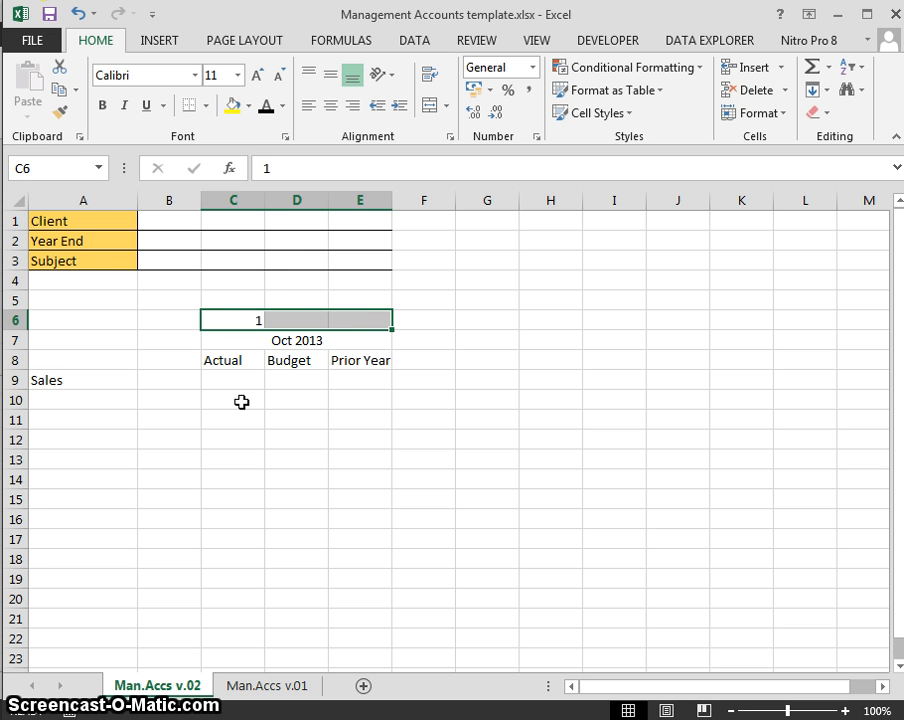
key("alt")
key("h")
key("j")
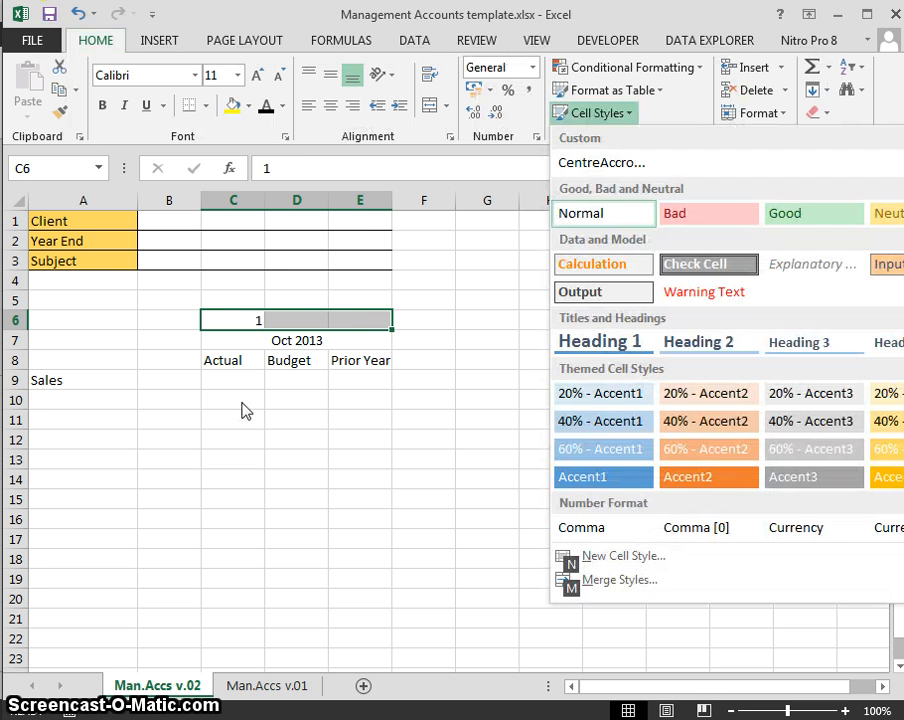
key("Return")
key("Down")
key("Up")
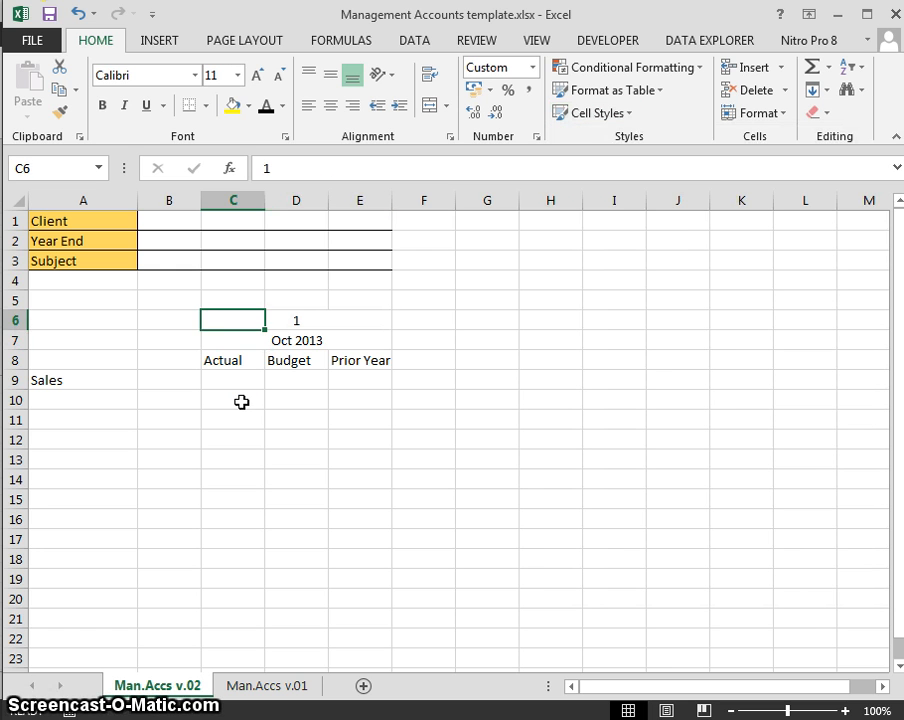
Enter the text "Month 1" in C6 in place of the plain month number
key("Right")
key("Left")
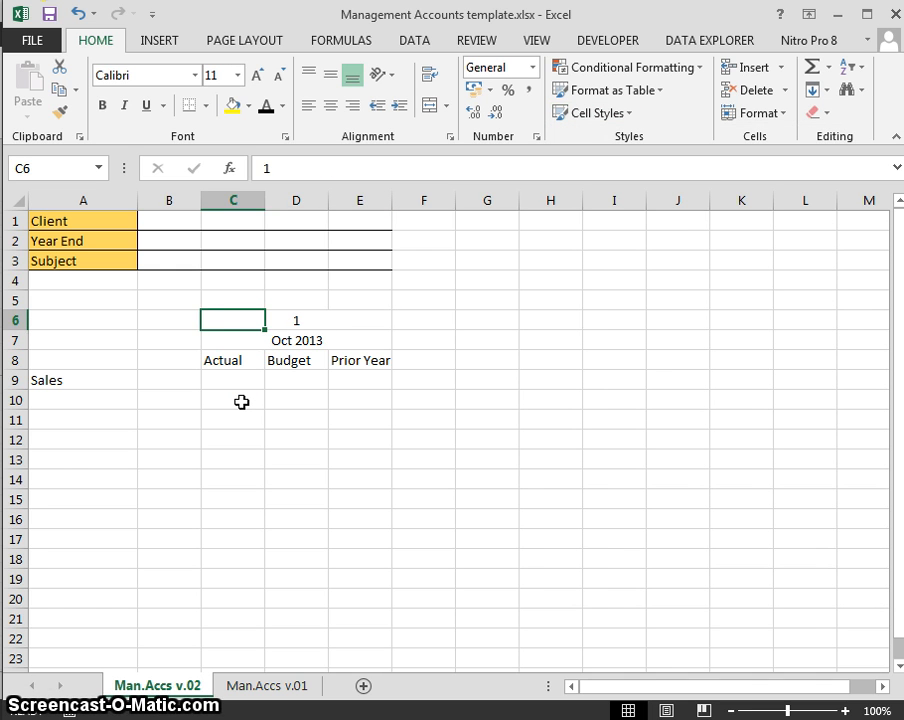
key("Right")
key("Right")
key("Left")
key("Left")
key("Right")
key("Left")
type("Month")
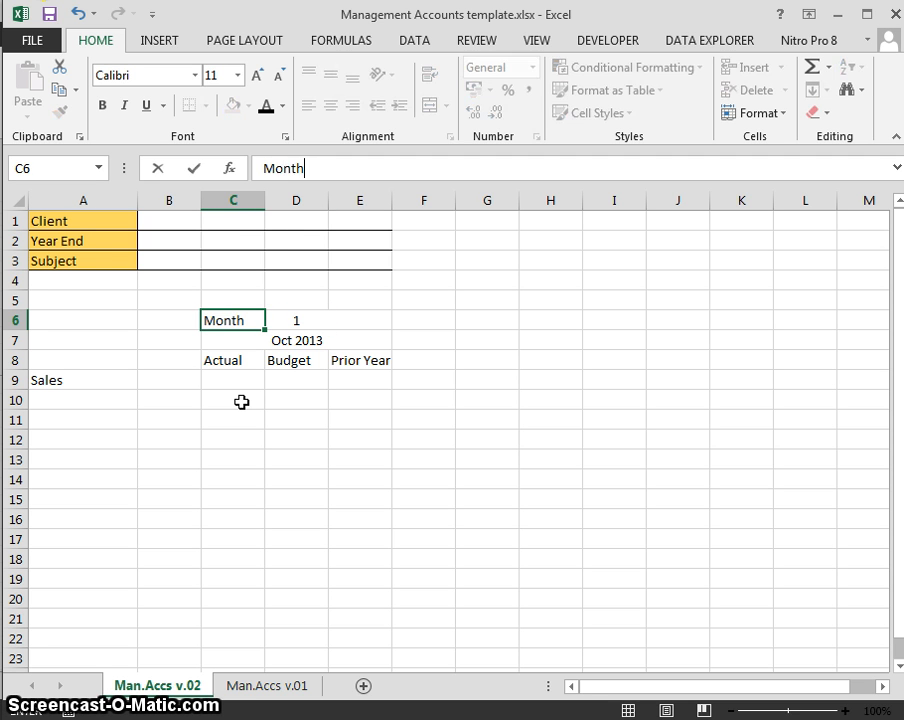
type(" 1")
key("Return")
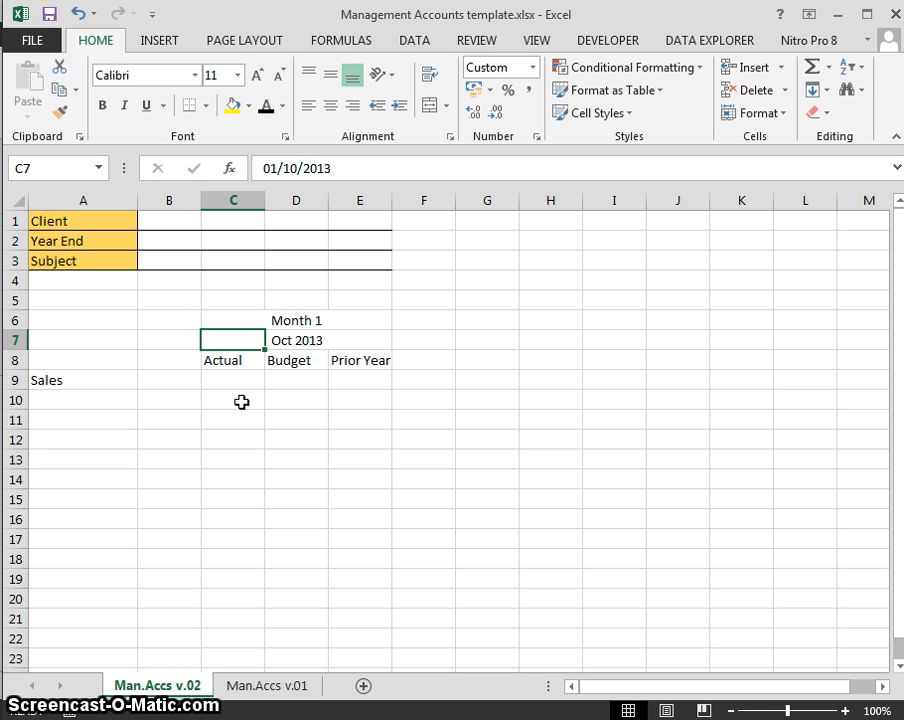
Replace the text in C6 with the plain number 1
key("Up")
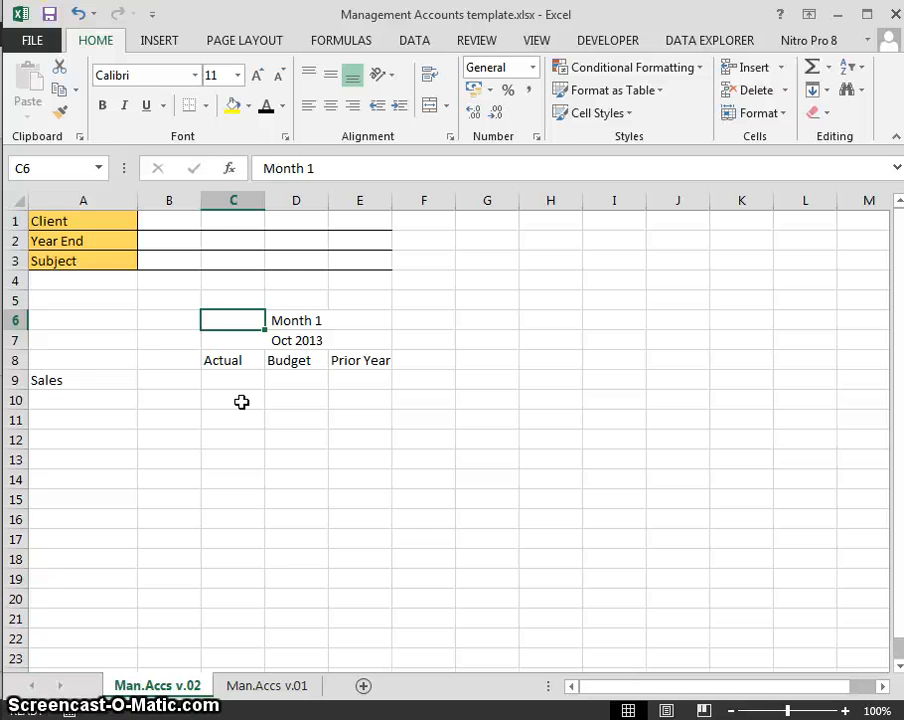
type("1")
key("Return")
key("Up")
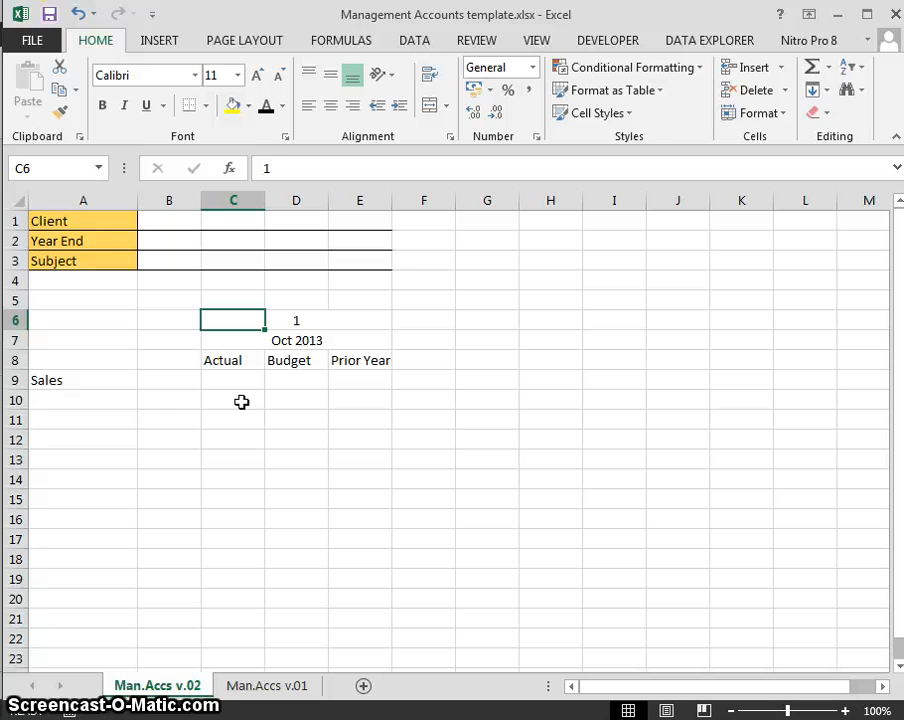
Apply the custom number format "Month" # to C6 so the word precedes the month number
key("alt")
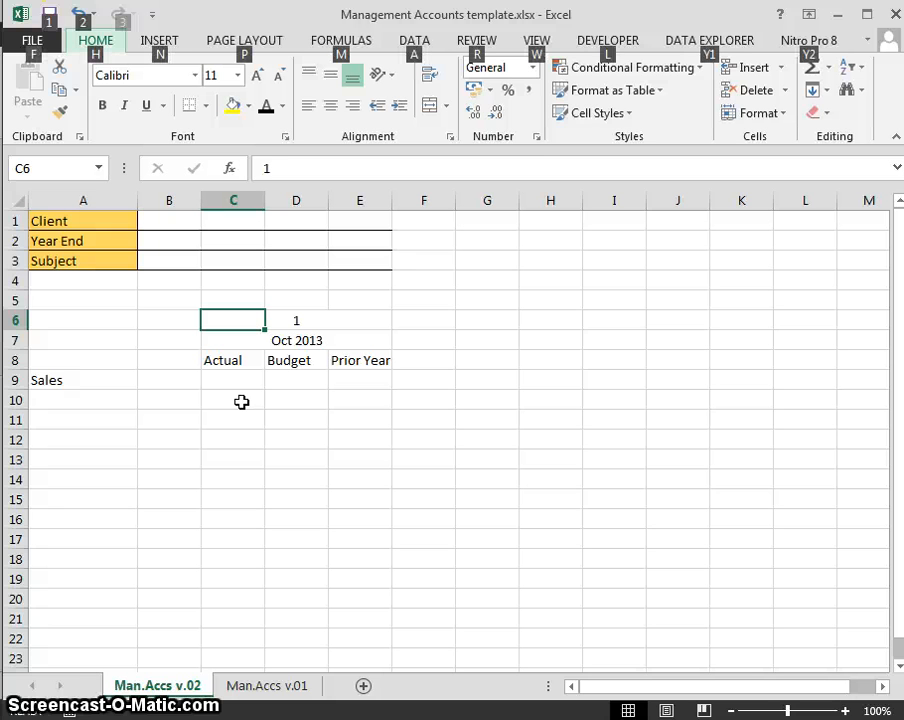
key("h")
key("f")
key("m")
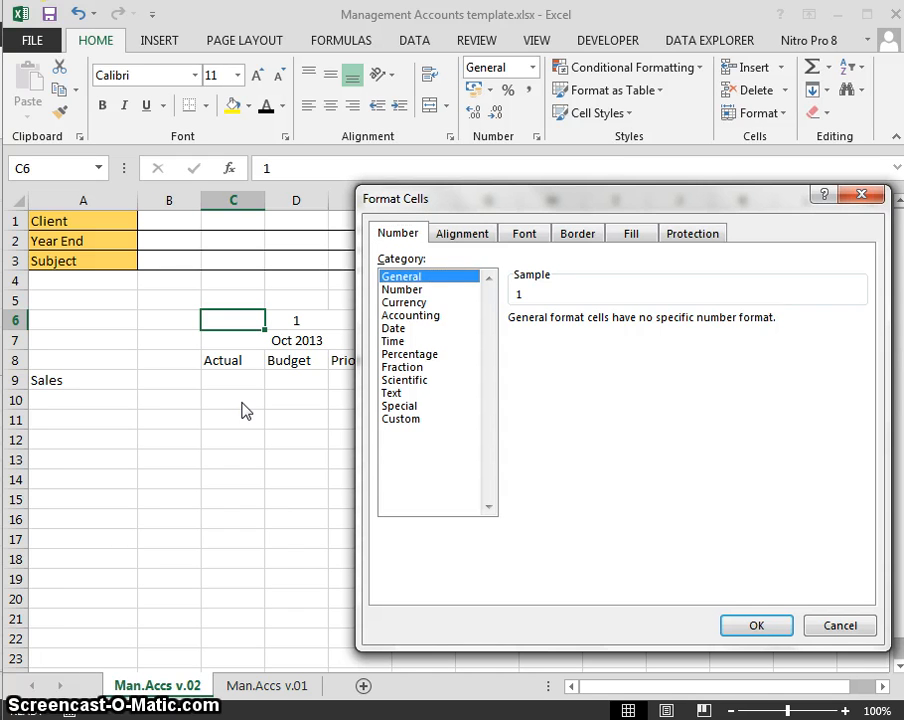
key("Down")
key("Down")
key("c")
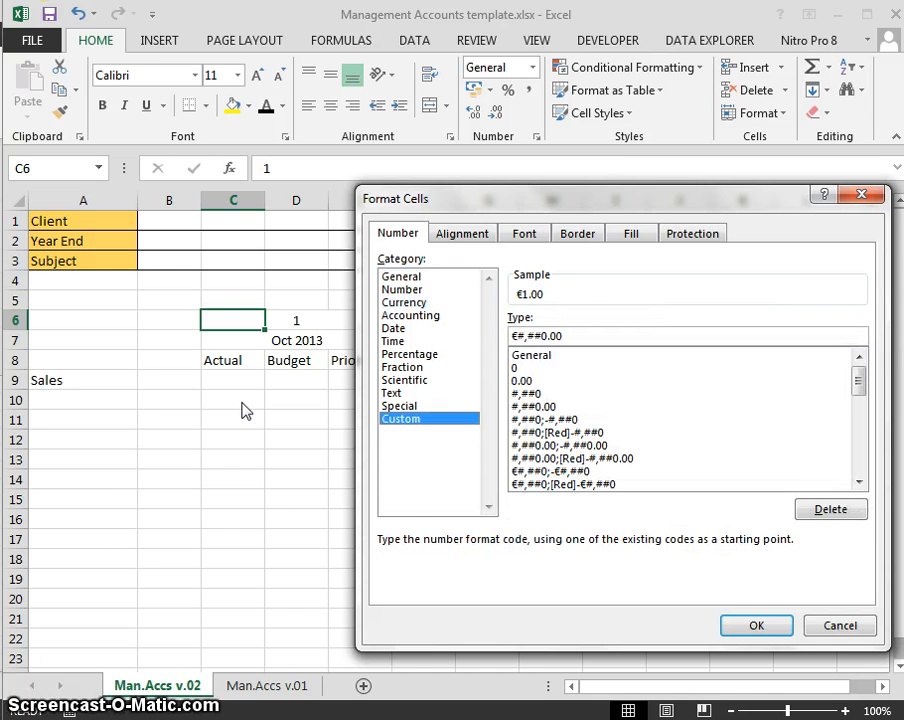
key("Tab")
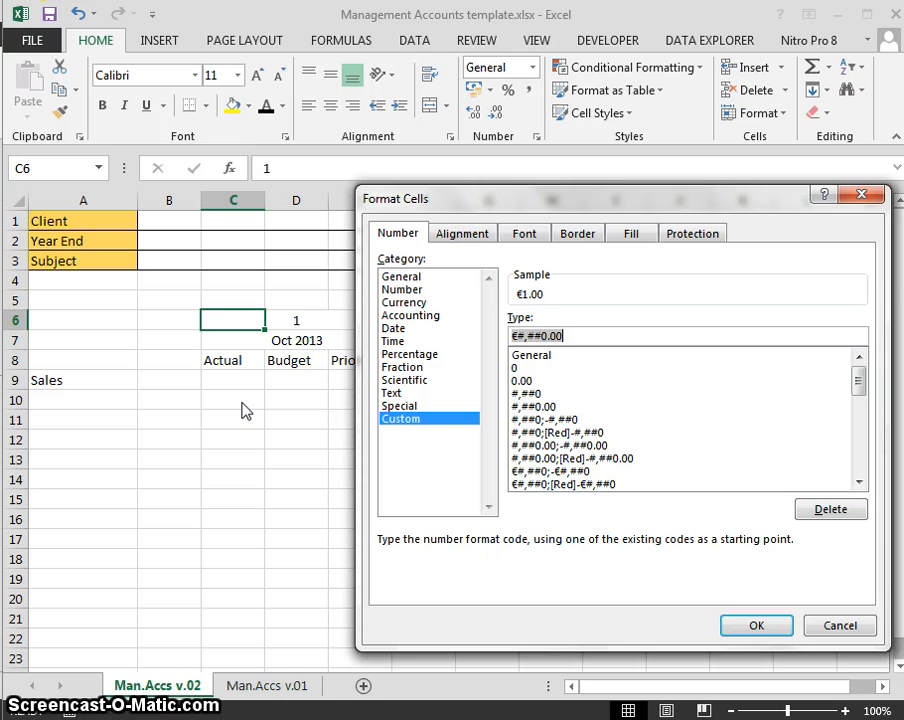
type("\"Month\" #")
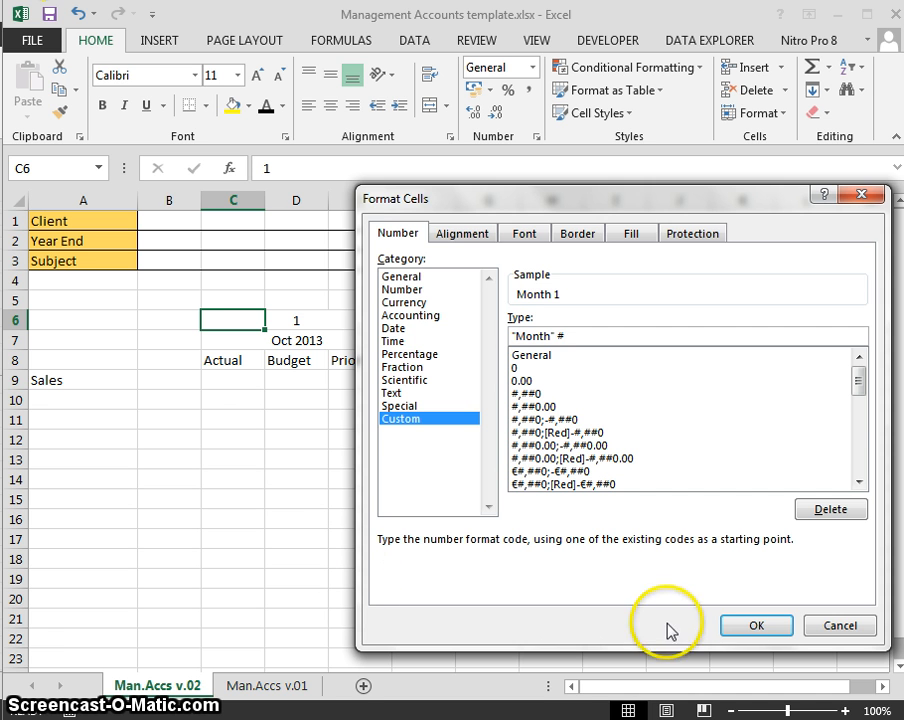
left_click(748, 626)
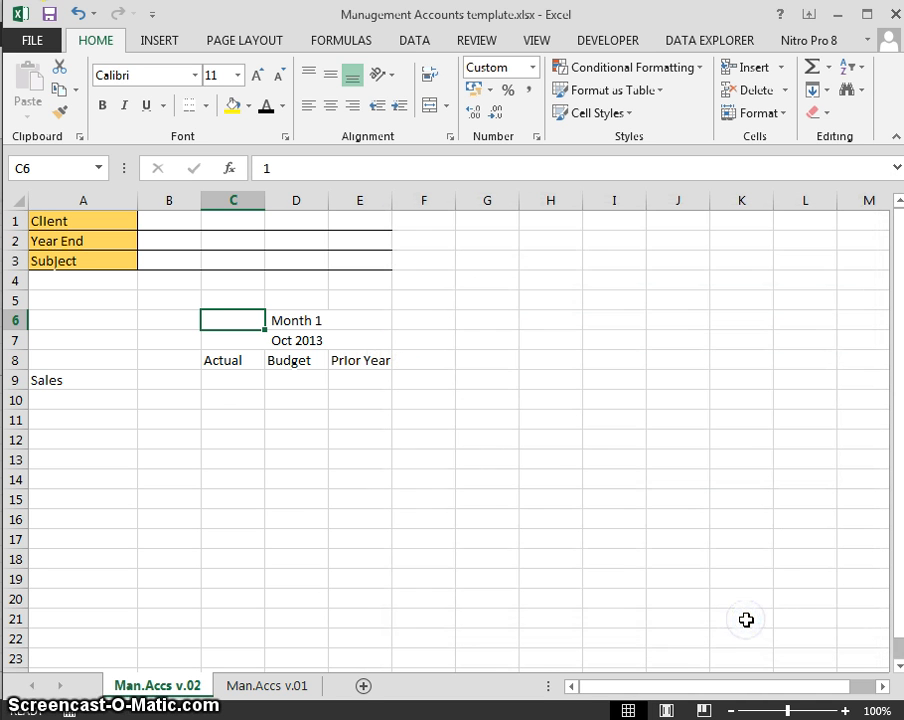
Test the custom month format by entering 12, 99 and 100 in C6
left_click(274, 165)
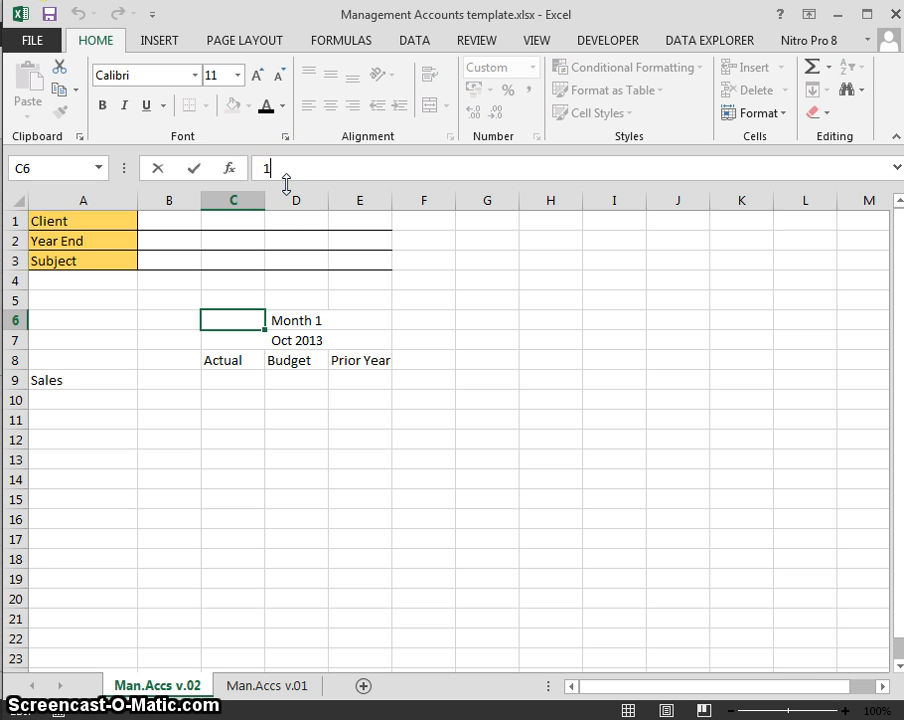
key("Return")
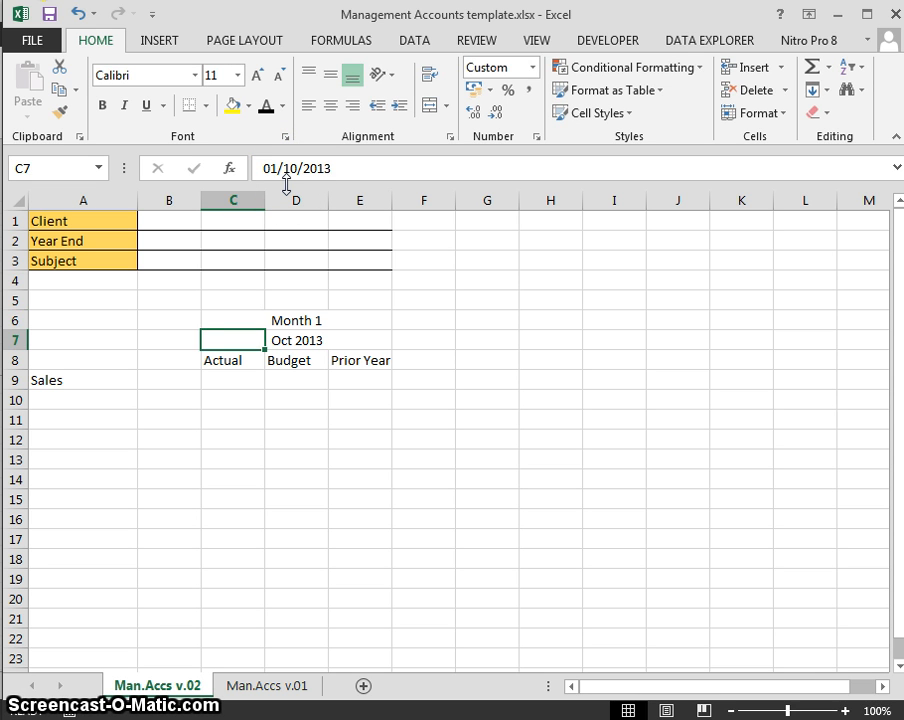
key("Up")
type("12")
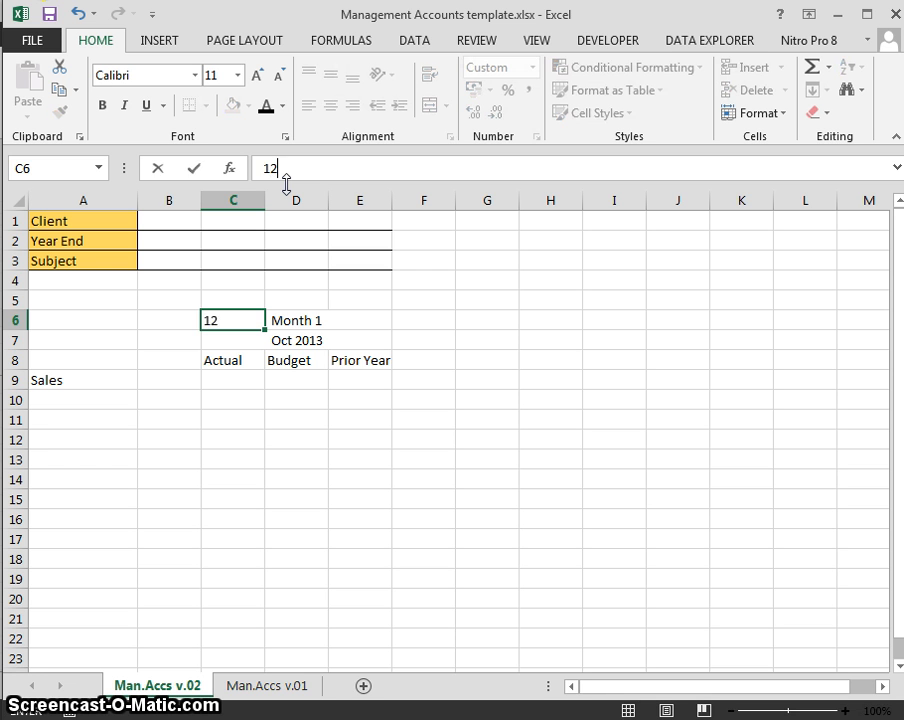
key("Return")
key("Up")
type("99")
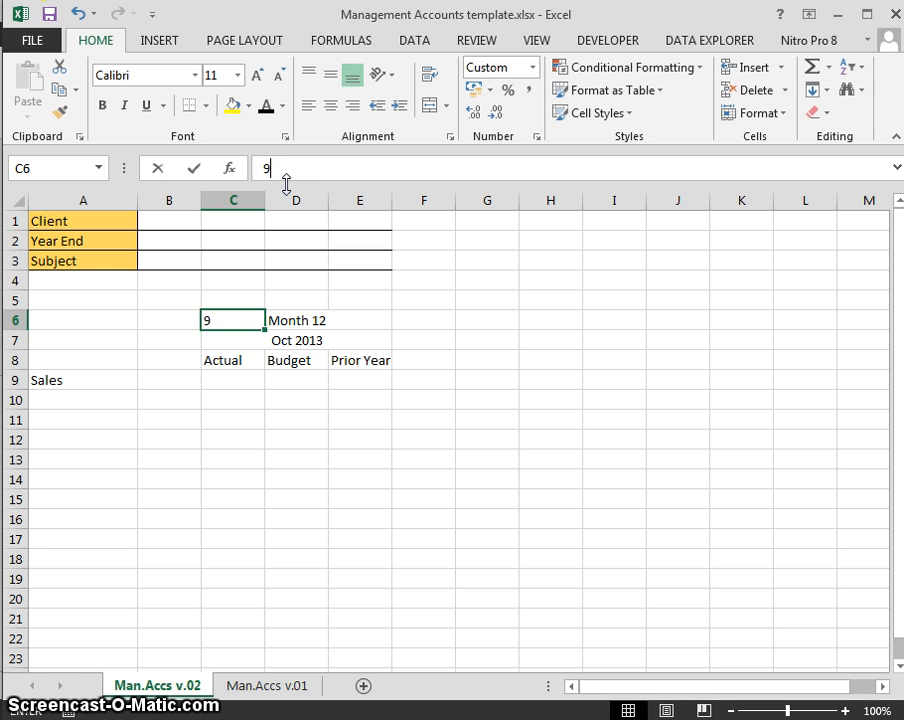
key("Return")
key("Up")
type("1")
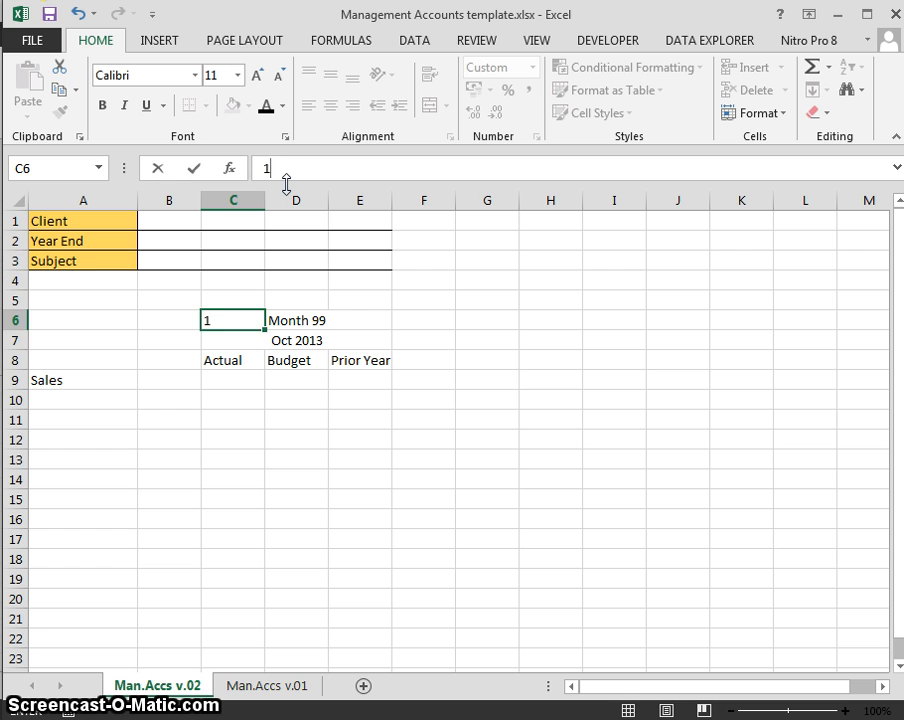
type("00")
key("Return")
key("Up")
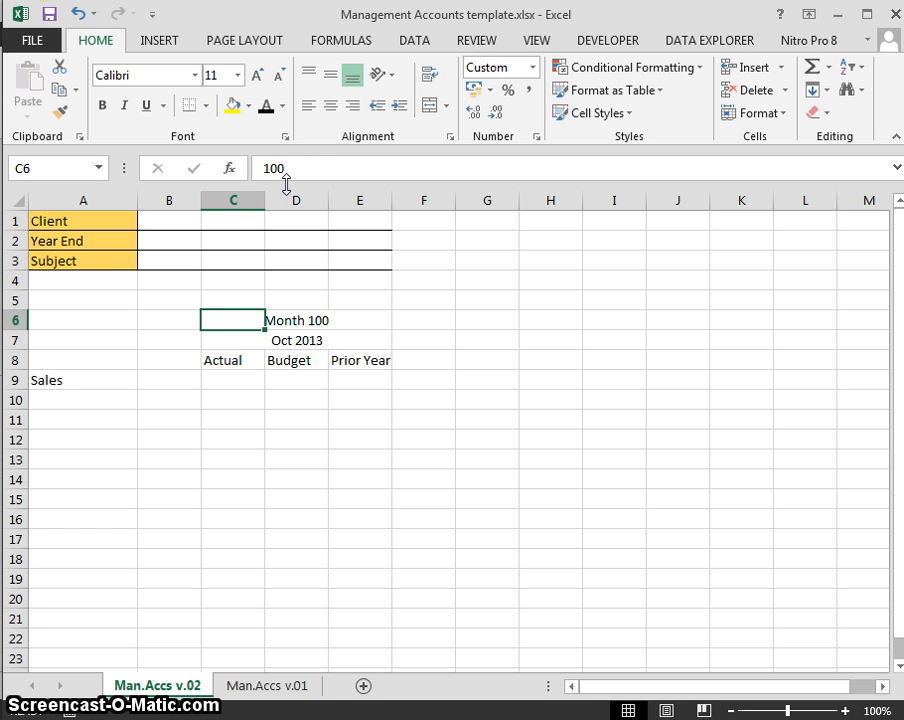
Set the month number in C6 back to 1
type("1")
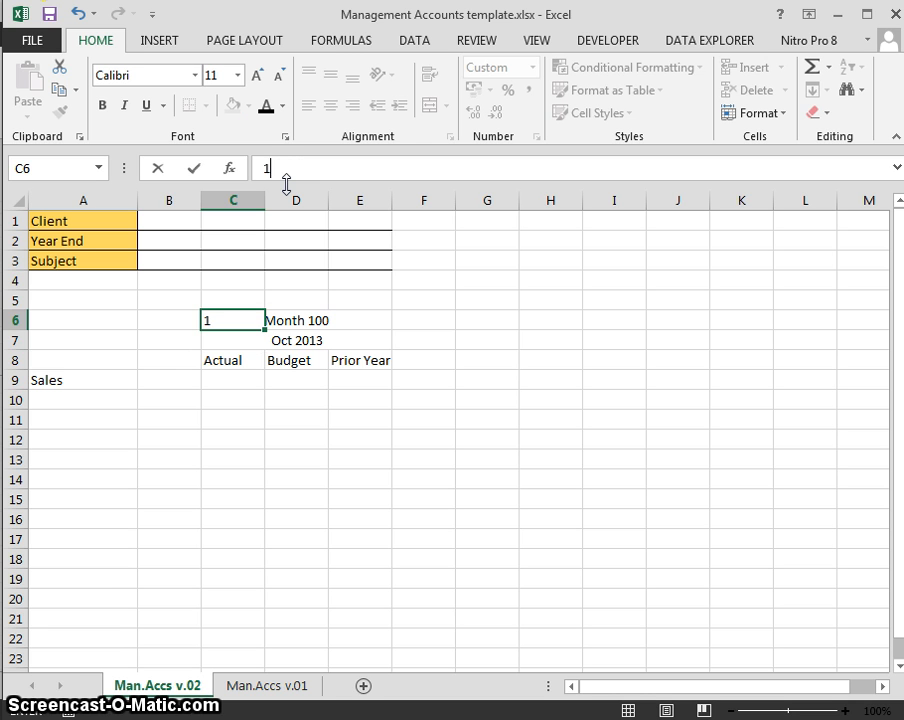
key("Return")
key("Up")
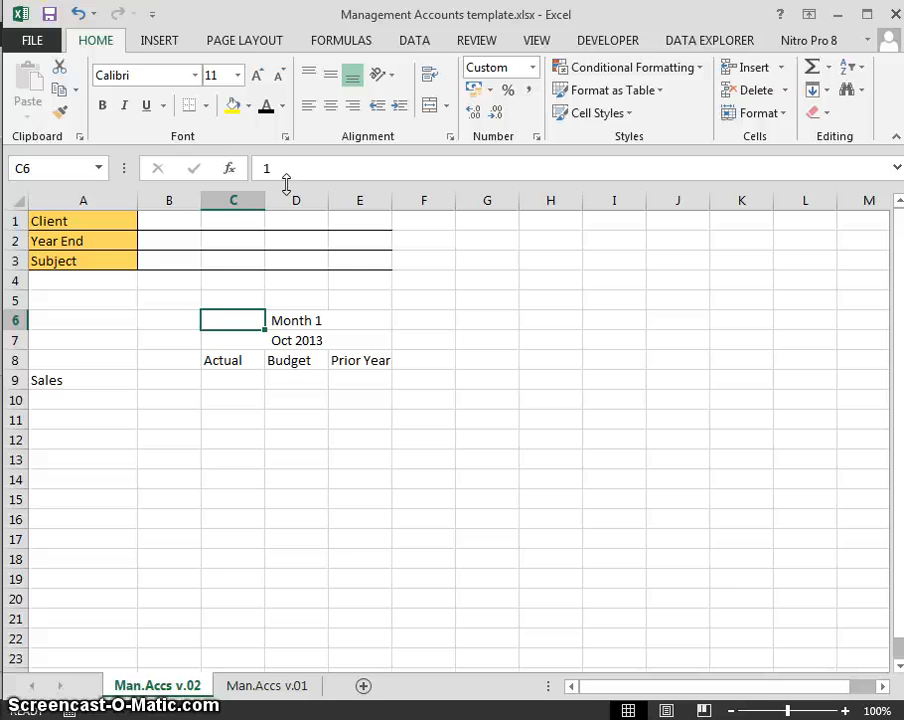
Select the month number heading range C6:E6
key("Right")
key("Right")
key("Left")
key("Left")
key("Right")
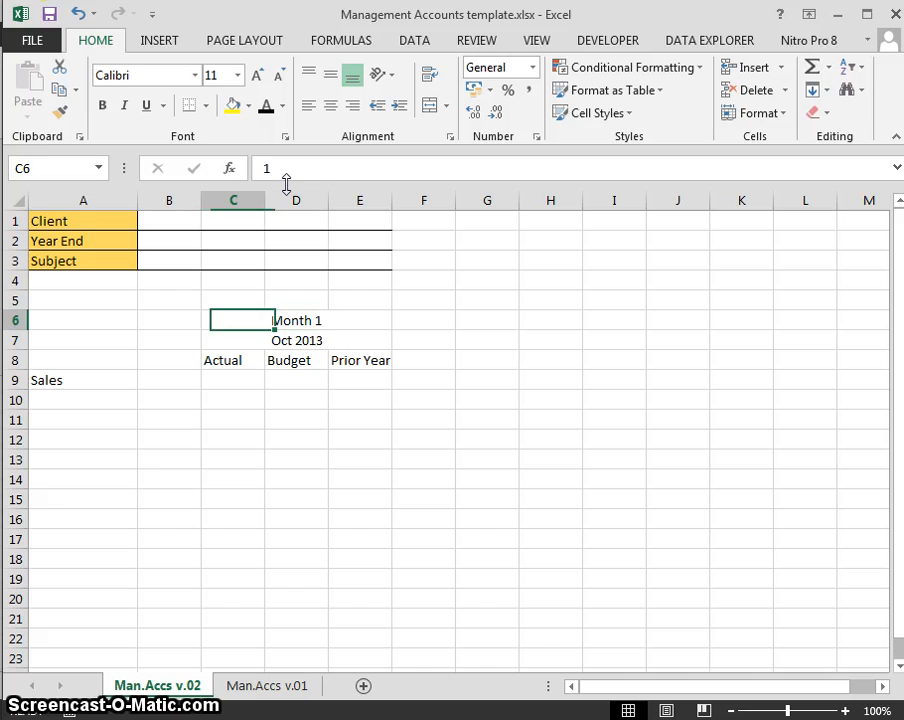
key("shift+Right")
key("shift+Right")
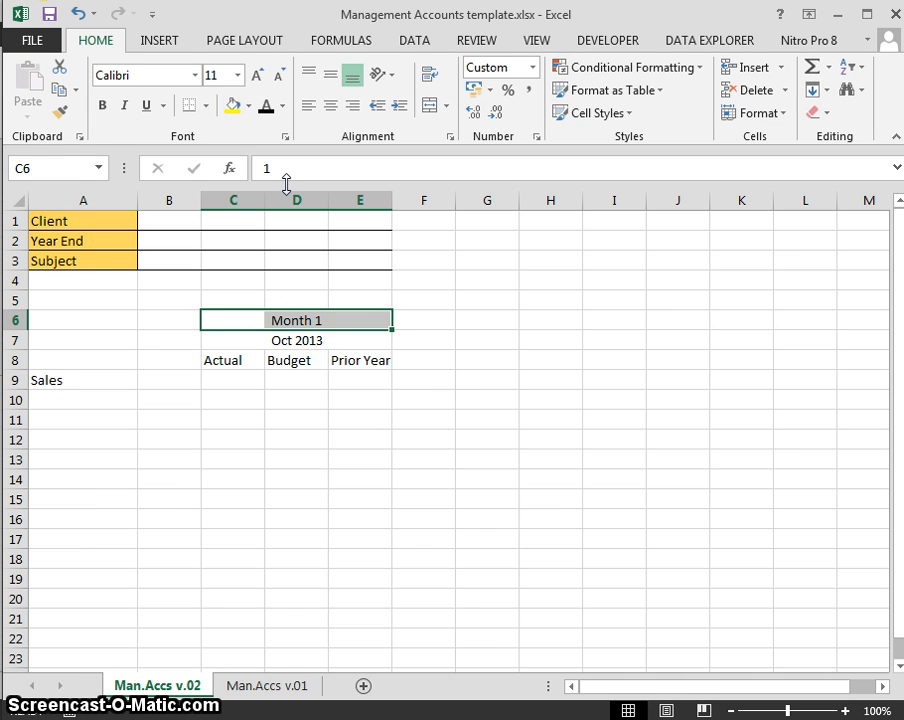
key("alt")
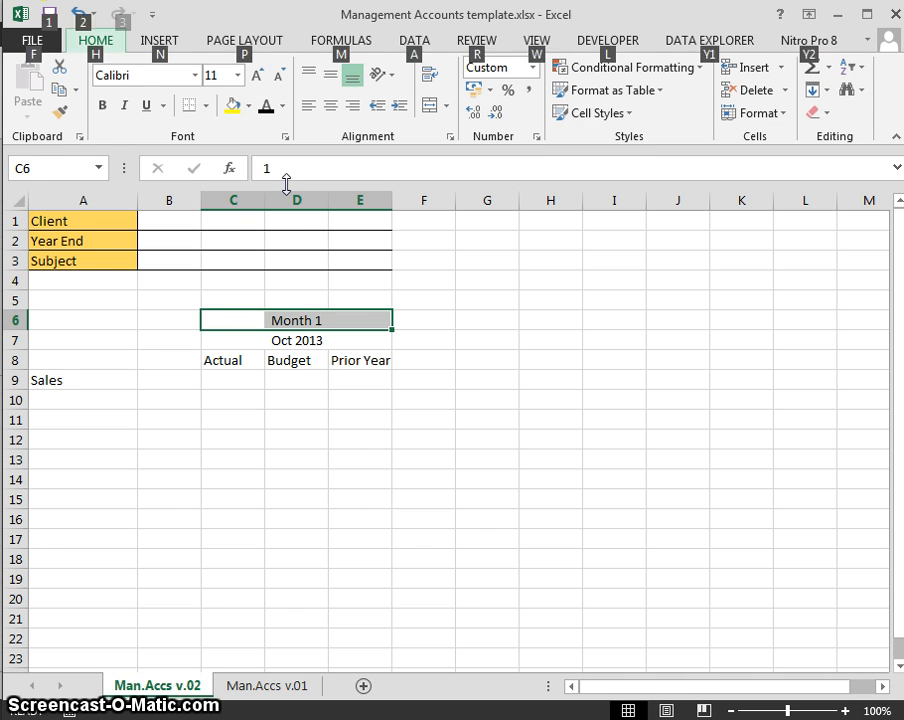
key("h")
key("h")
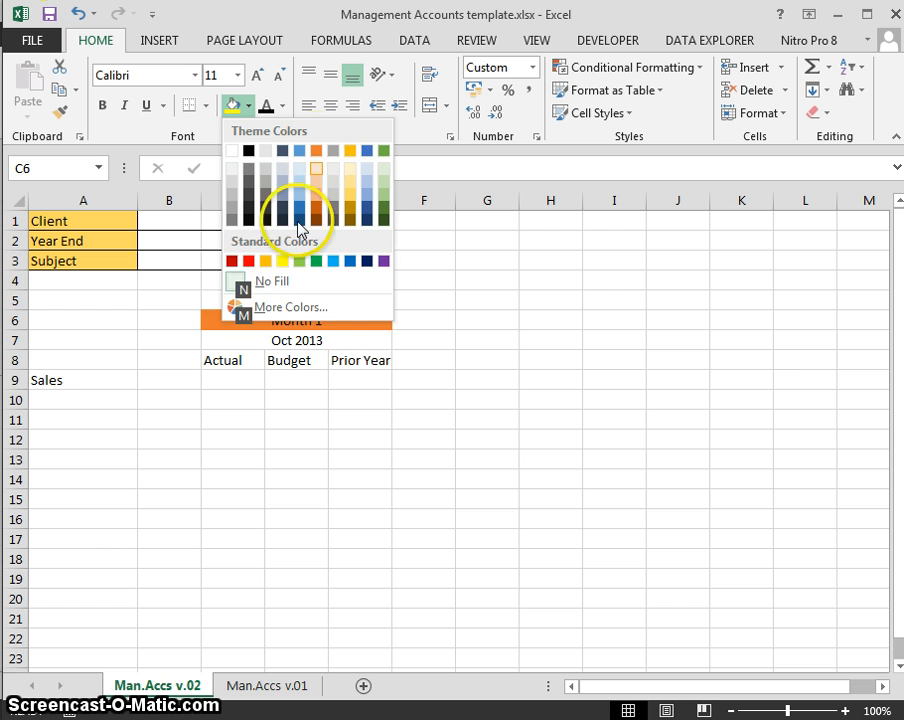
left_click(284, 307)
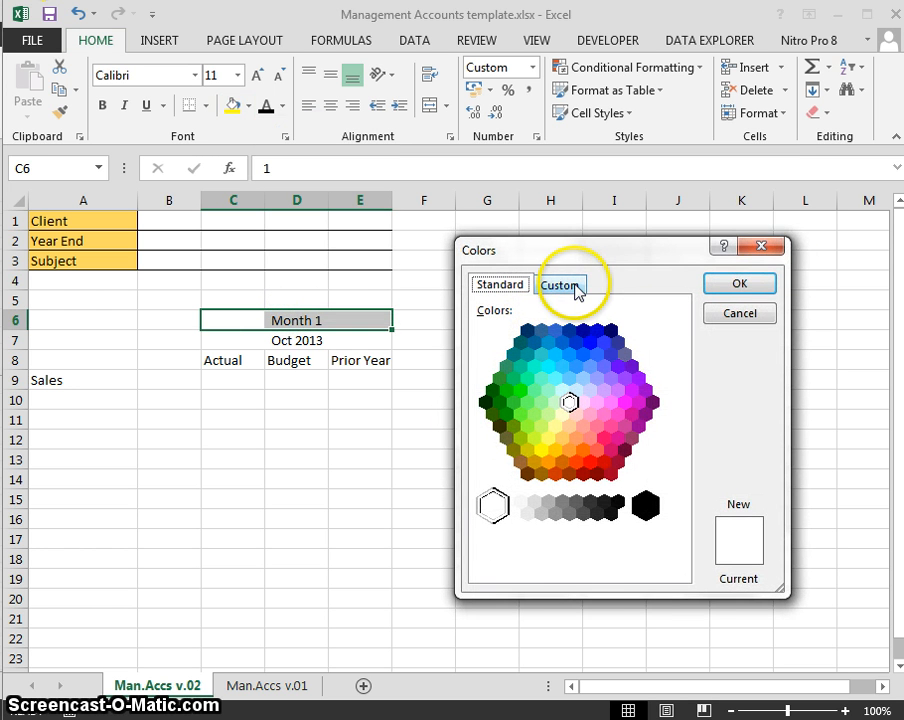
left_click(771, 247)
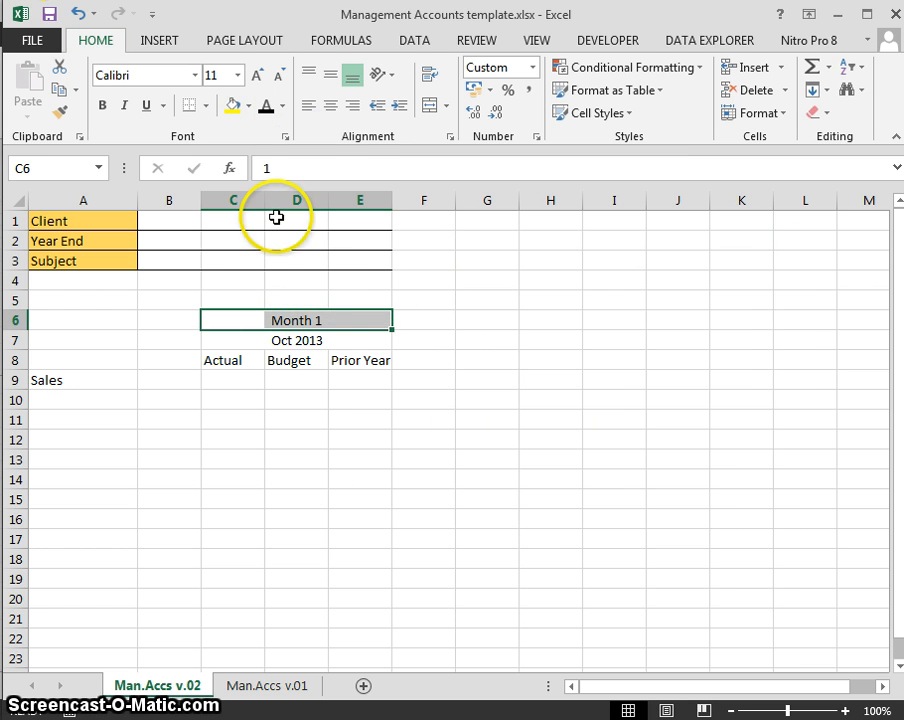
Fill C6:E6 with the solid orange theme colour and make the month number bold
left_click(249, 105)
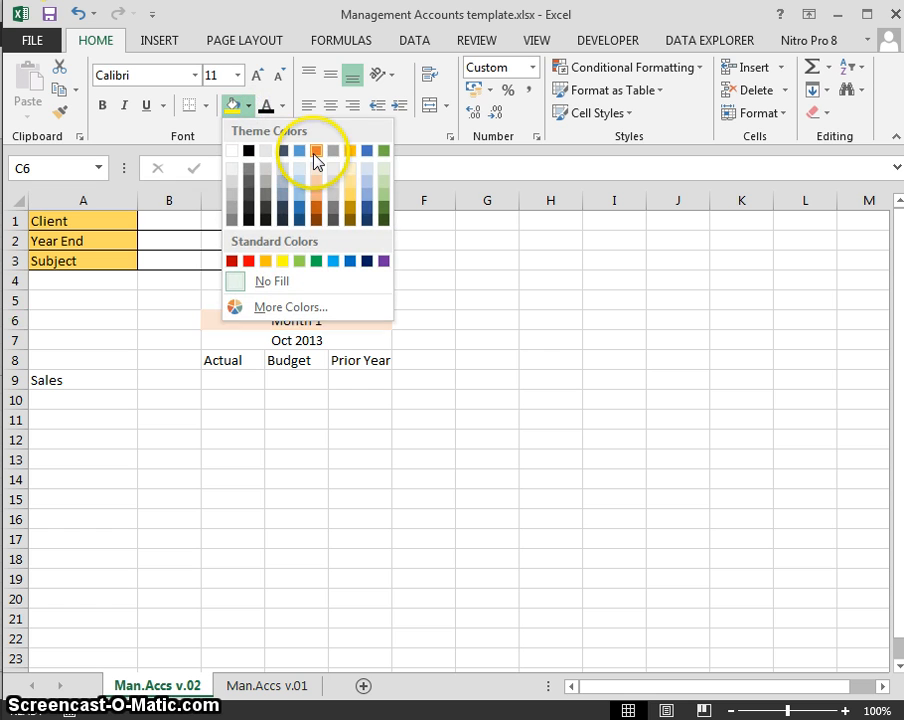
left_click(316, 152)
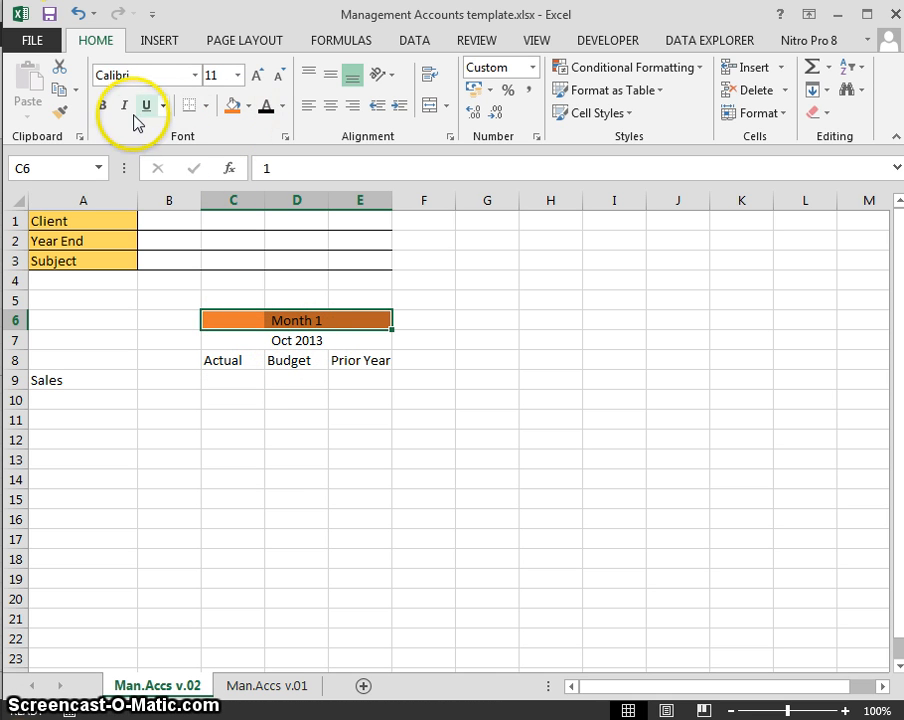
left_click(104, 106)
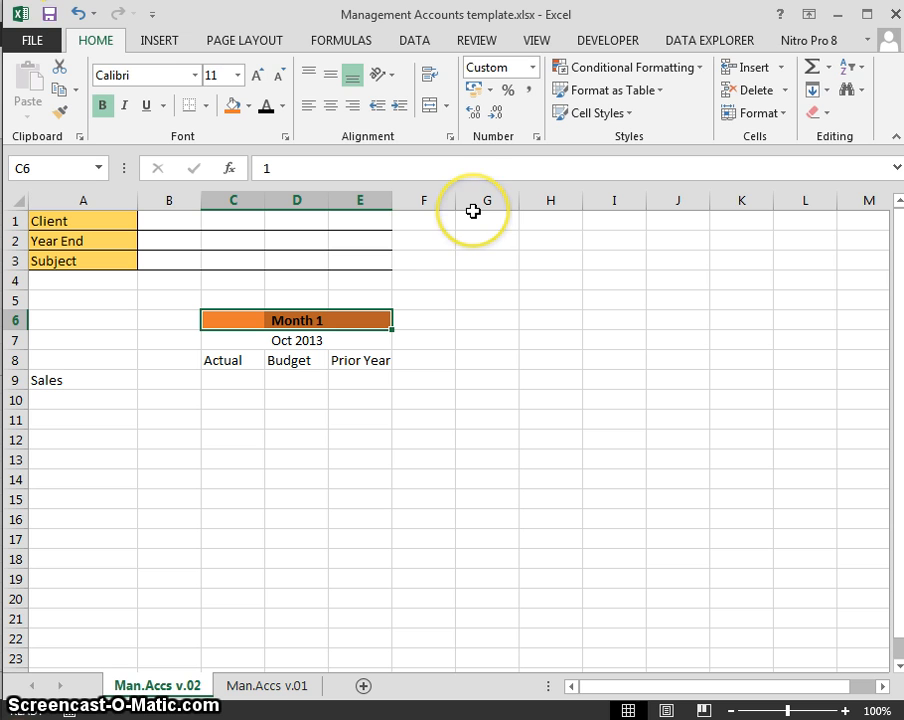
key("alt")
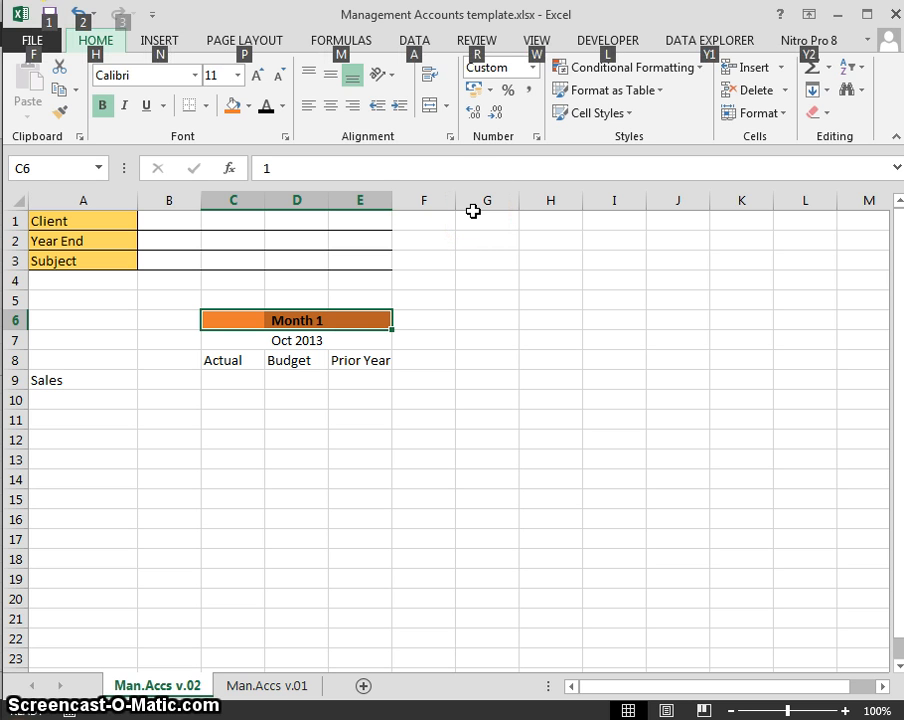
key("h")
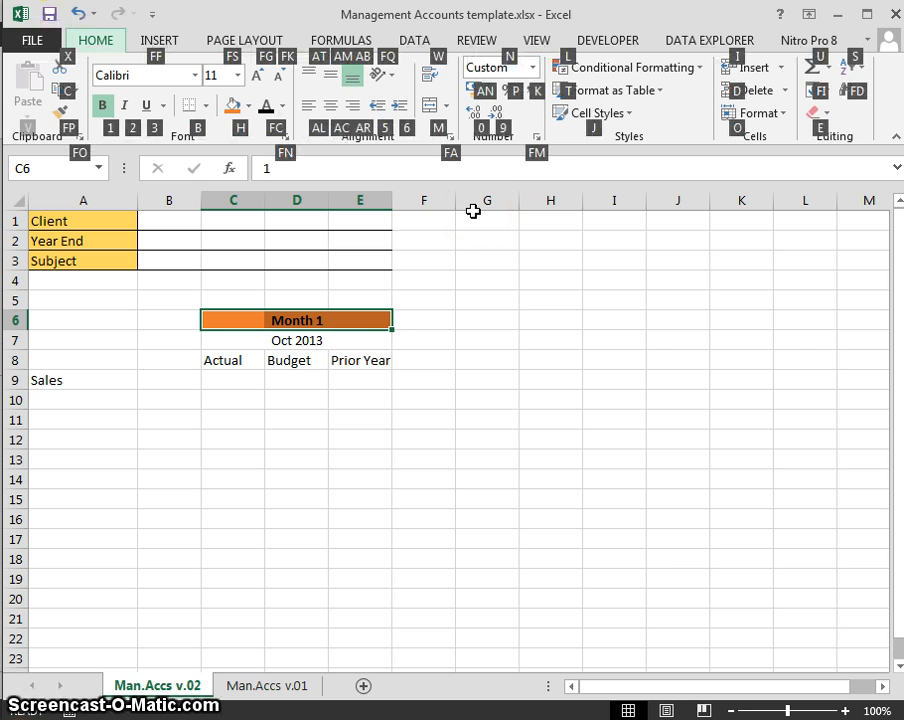
key("j")
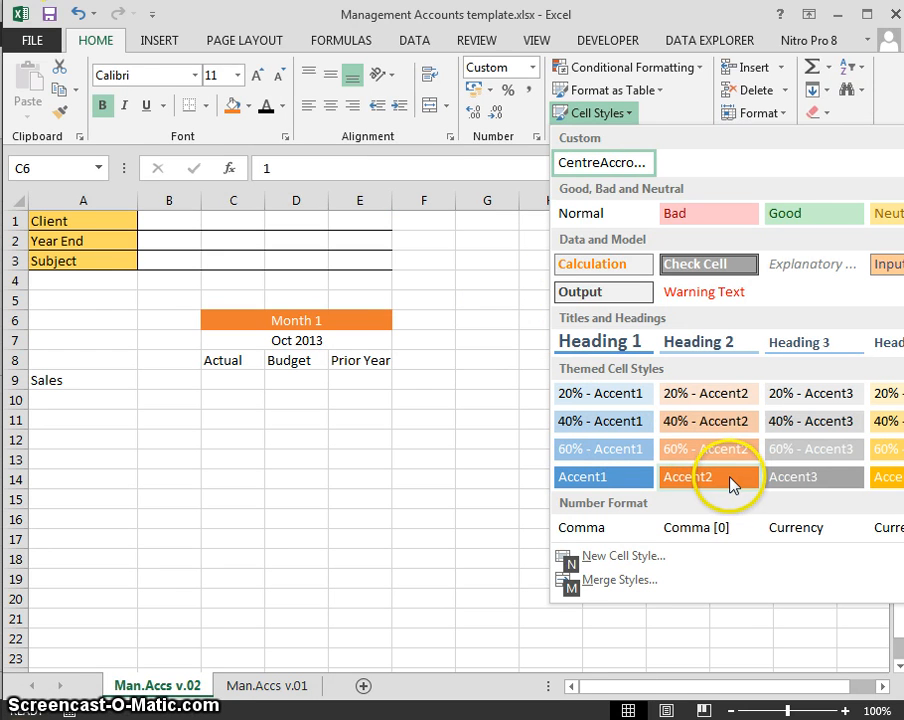
key("Escape")
key("Escape")
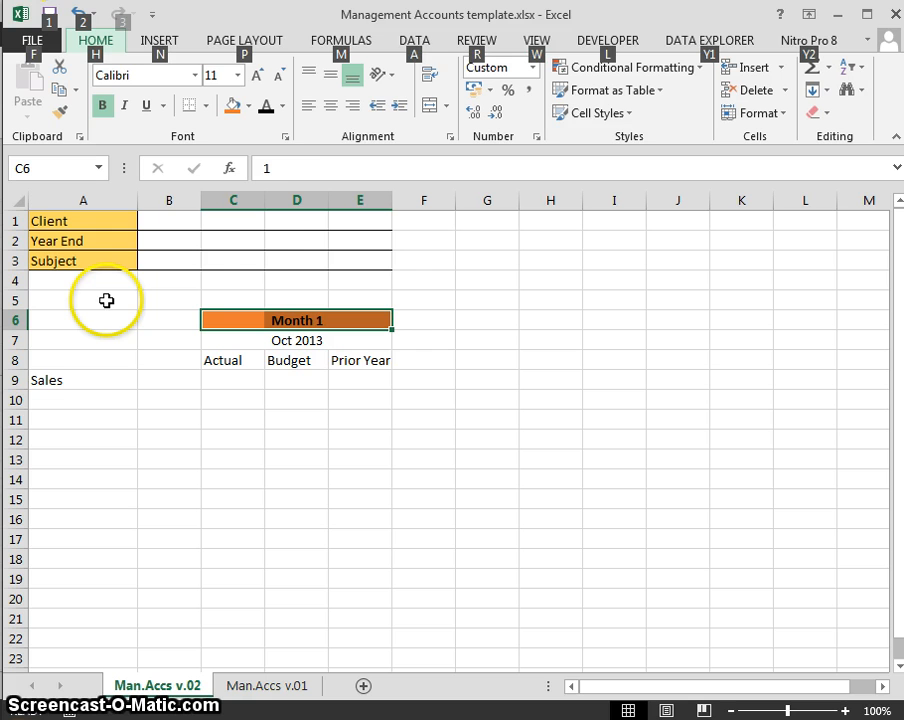
key("Escape")
type("j")
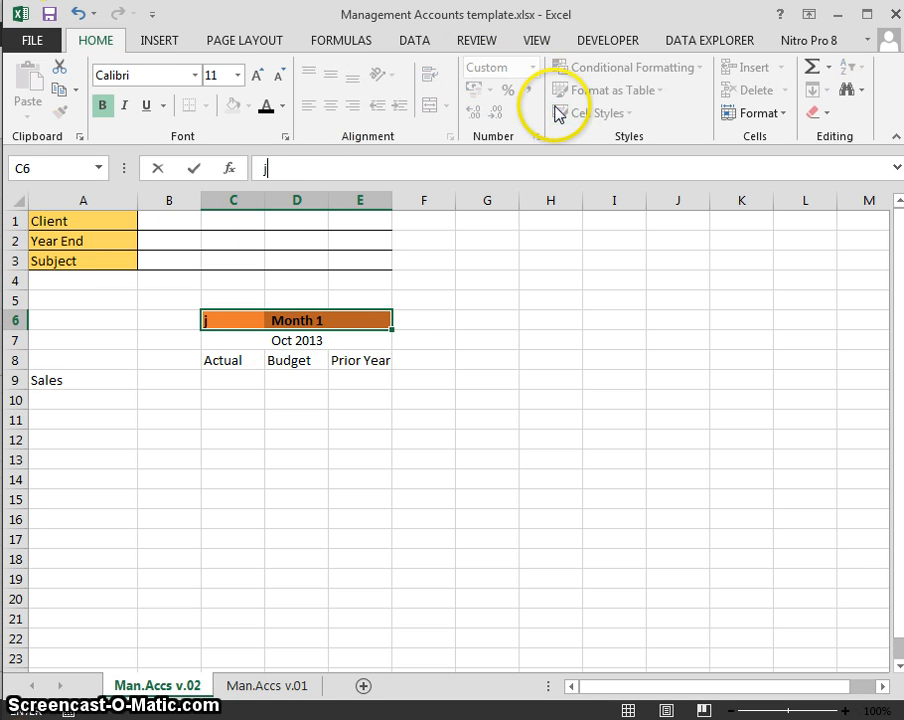
key("Escape")
Apply the solid blue themed accent cell style with white text to C6:E6
key("alt+h")
key("j")
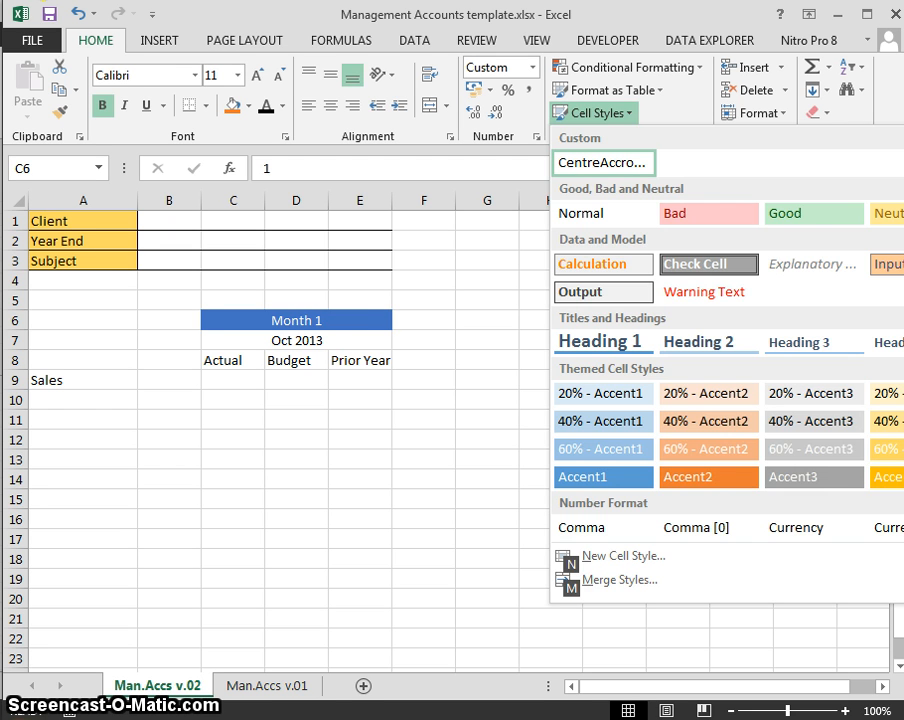
key("Return")
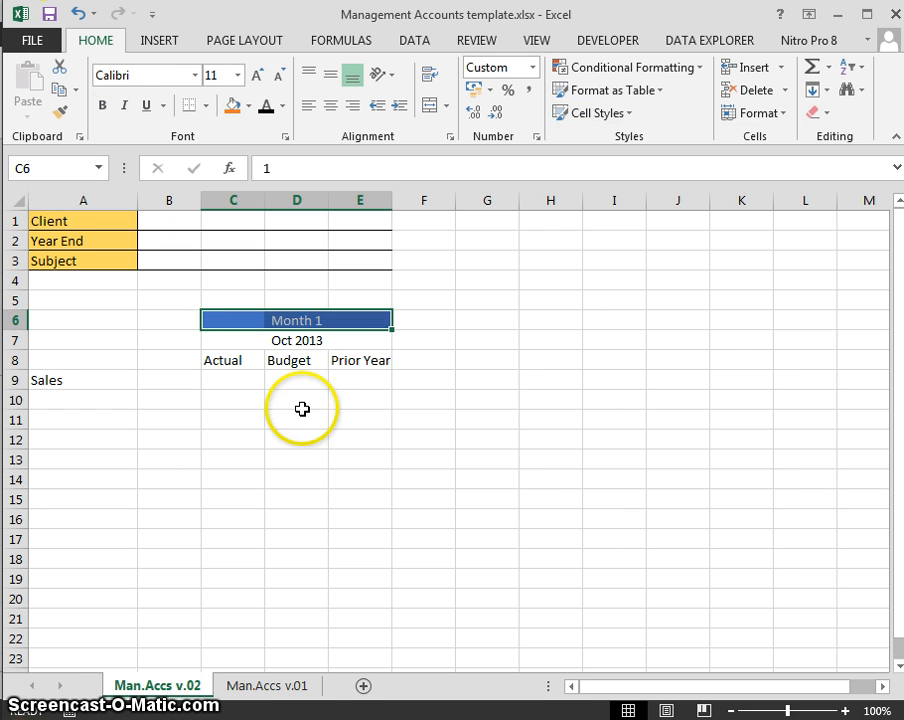
Apply the 60% - Accent5 themed cell style to the Oct 2013 date heading range C7:E7
left_click(224, 347)
left_click(225, 343)
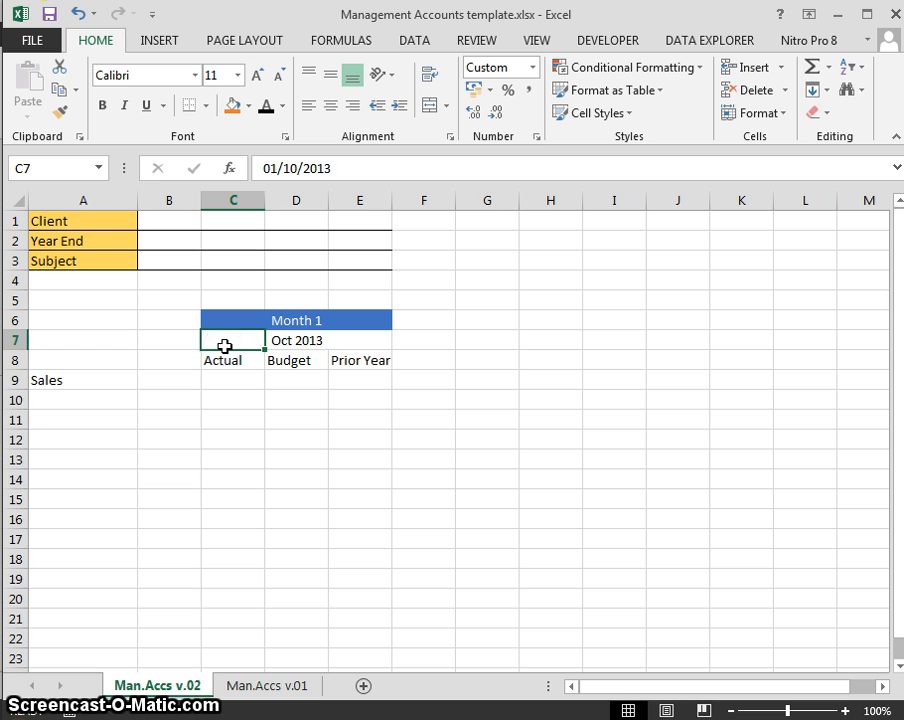
key("shift+Right")
key("shift+Right")
key("alt+h")
key("Escape")
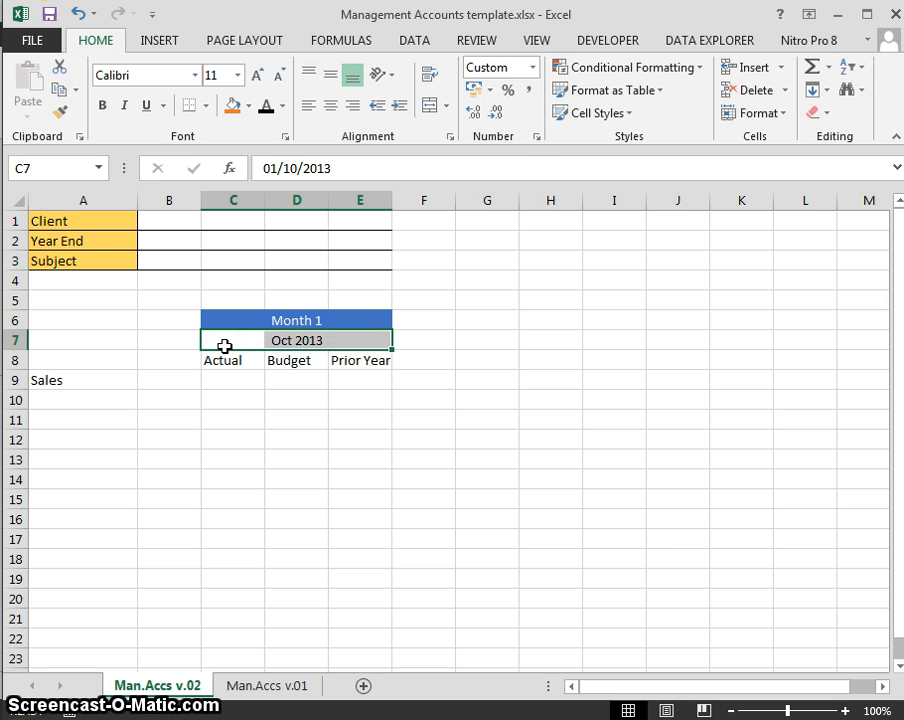
key("alt+h")
key("j")
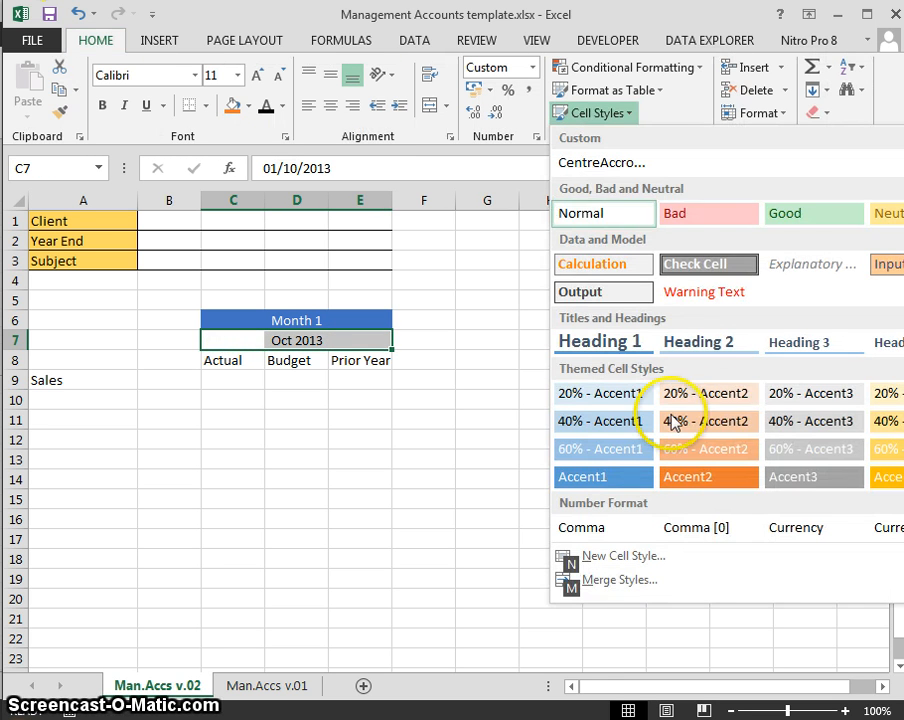
key("Right")
key("Up")
key("Return")
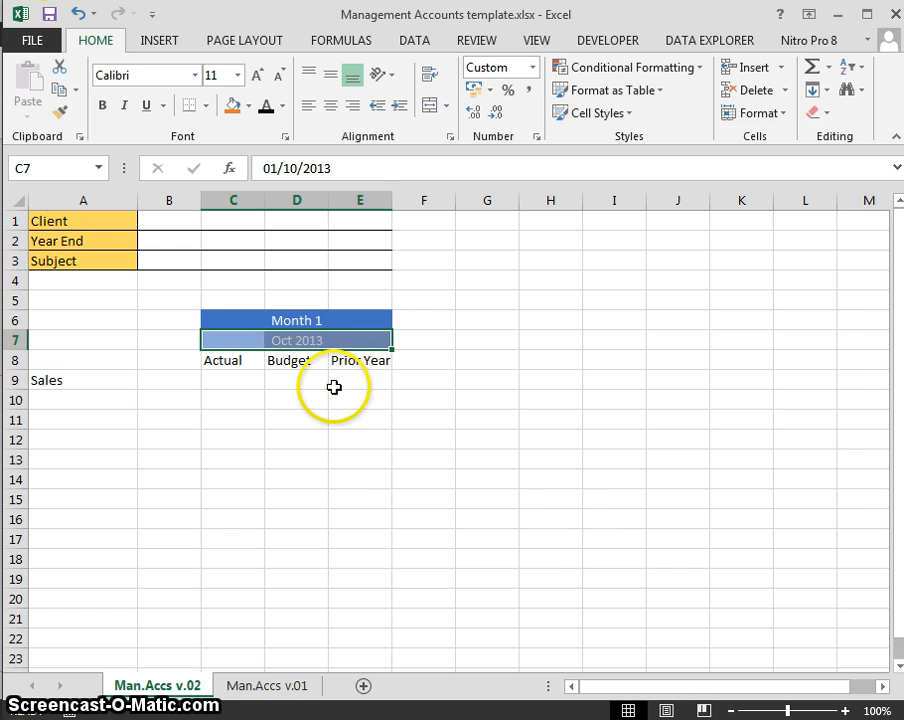
Apply the 40% - Accent5 themed cell style to the Actual, Budget and Prior Year headings in C8:E8
left_click(230, 358)
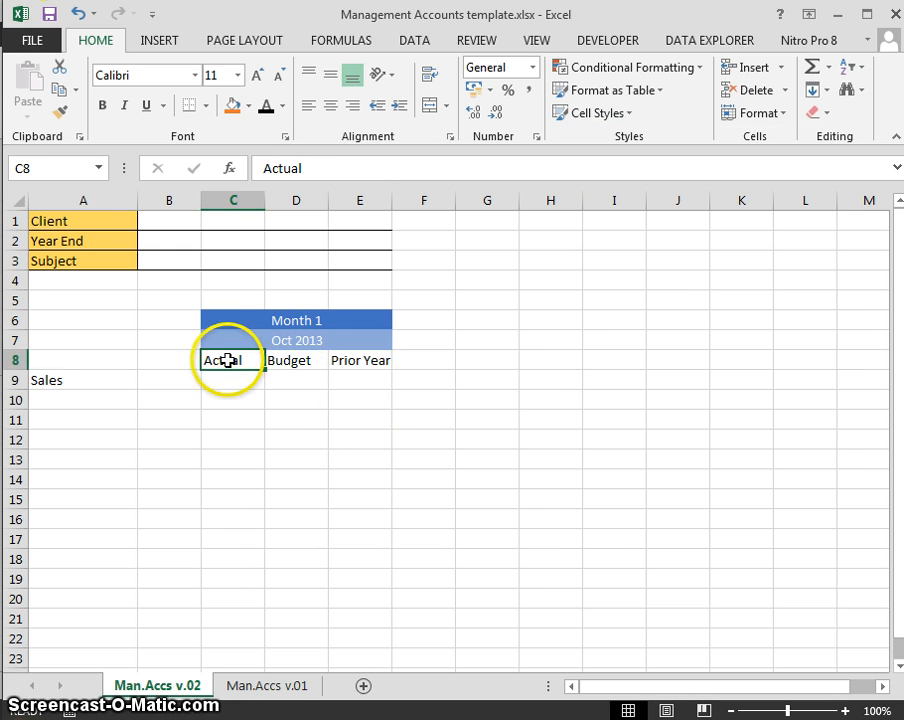
left_click_drag(223, 366, 380, 360)
key("alt+h")
key("j")
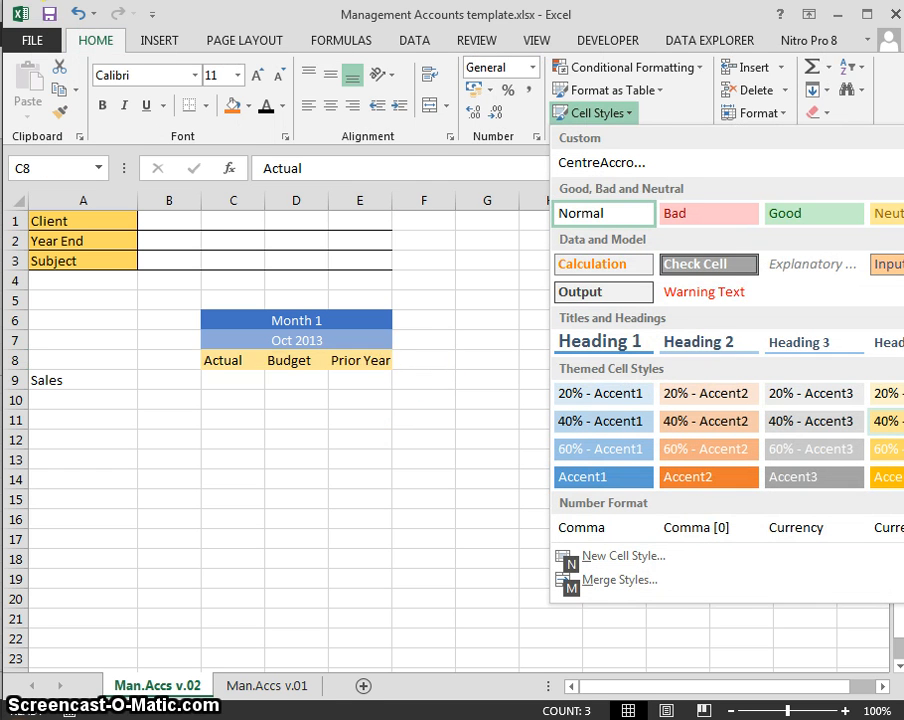
key("Right")
key("Return")
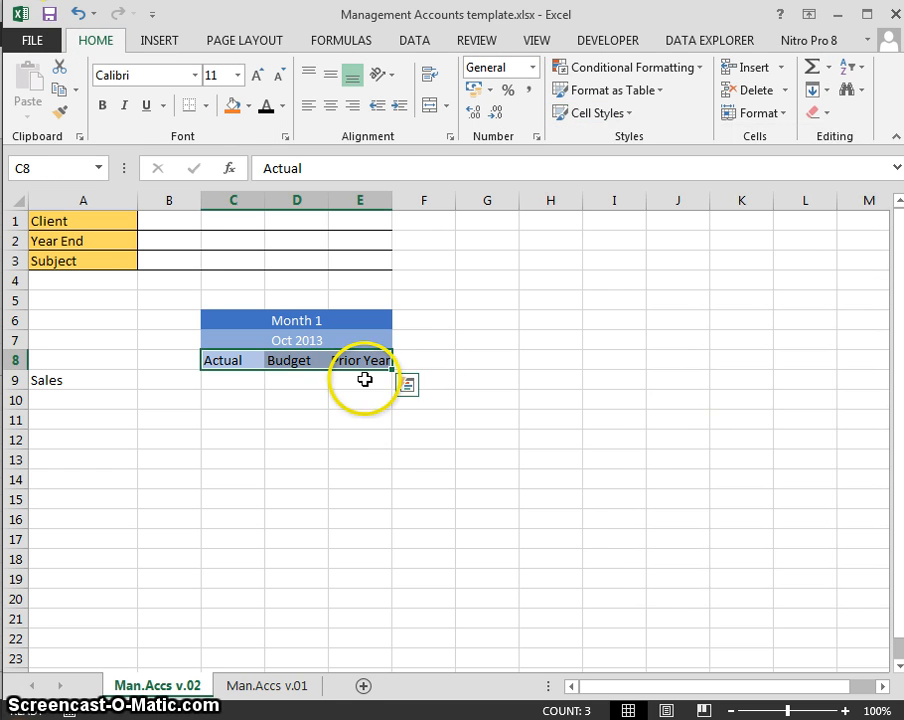
Select the Month 1 heading cells C6:E6
left_click(365, 379)
left_click(232, 321)
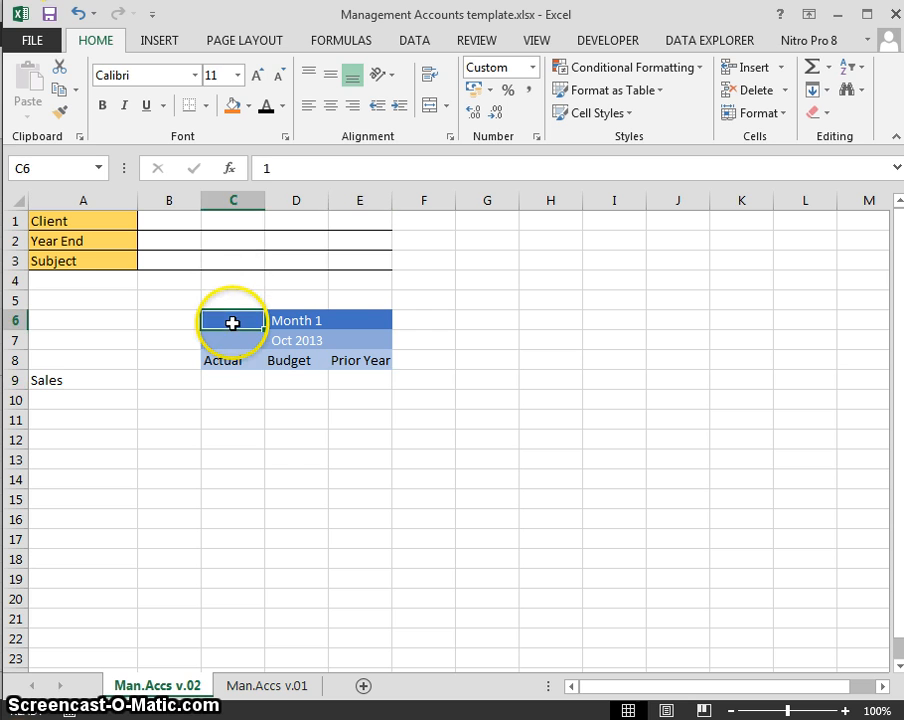
left_click_drag(214, 316, 358, 320)
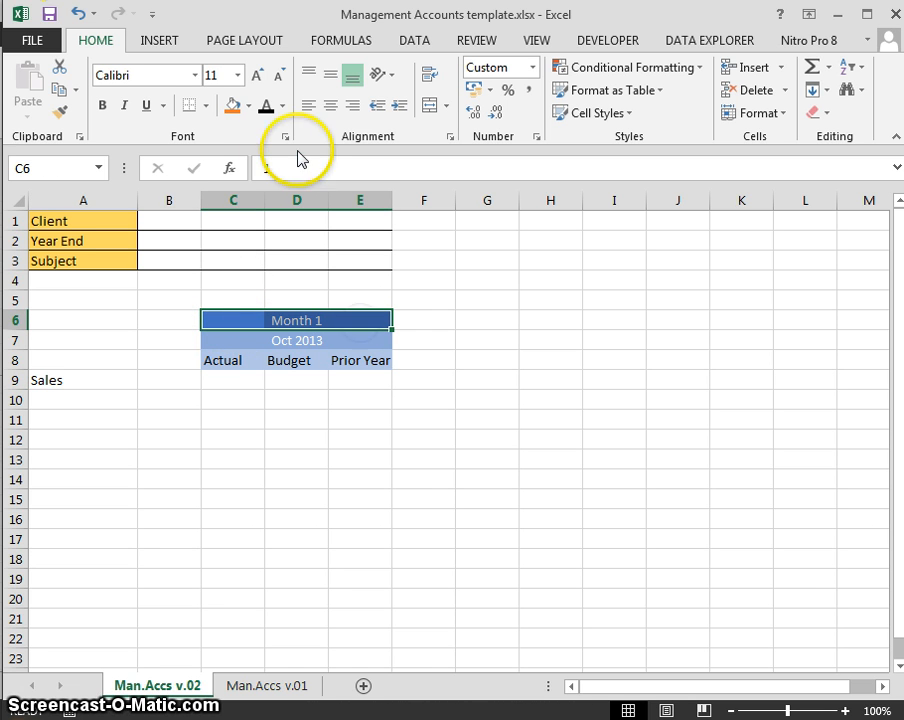
left_click(207, 105)
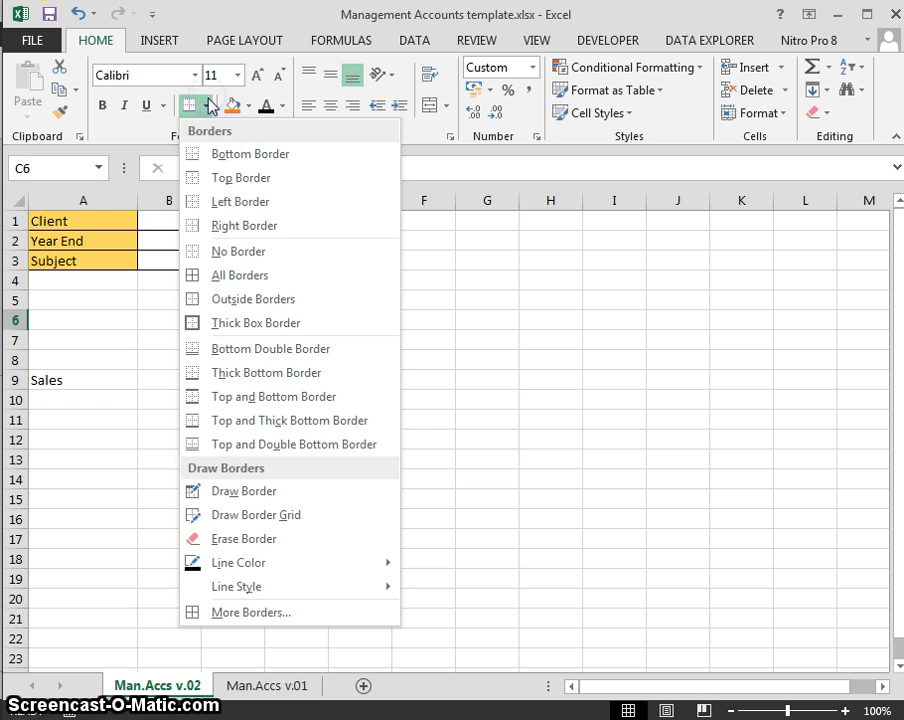
left_click(332, 330)
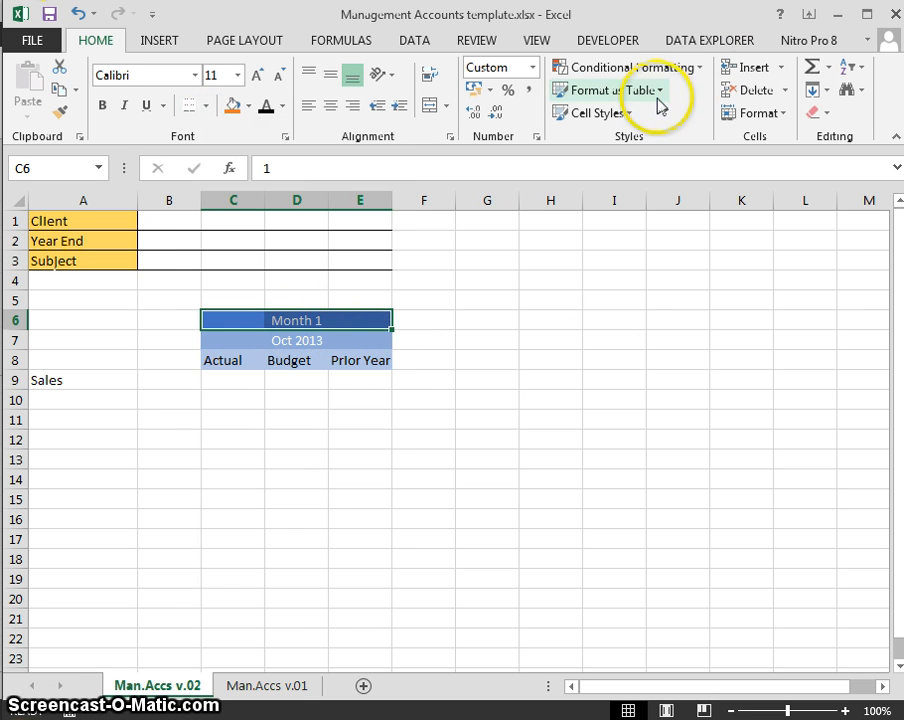
left_click(630, 115)
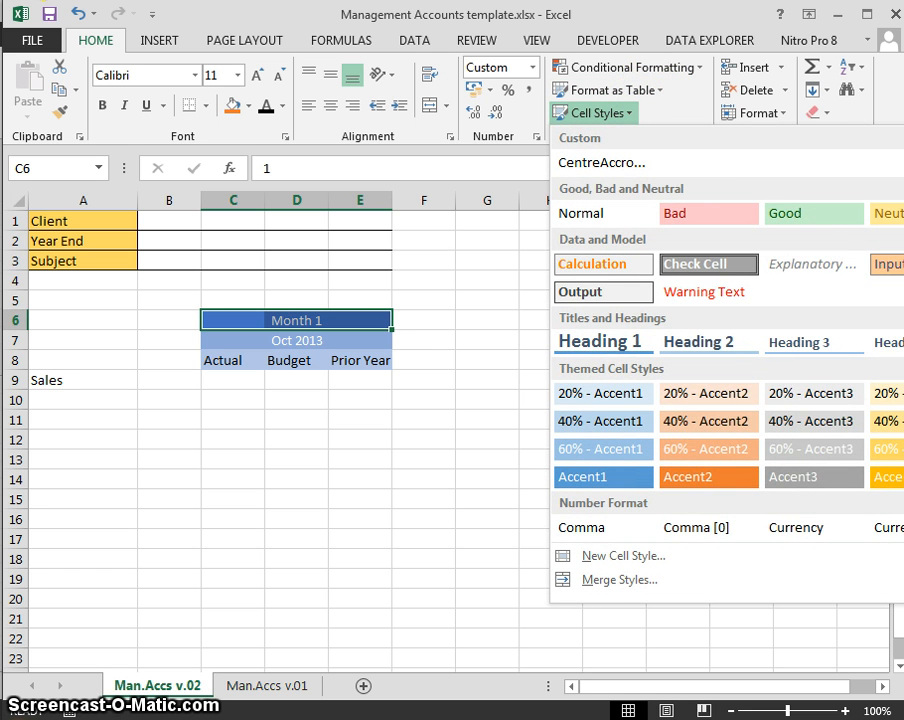
left_click(903, 500)
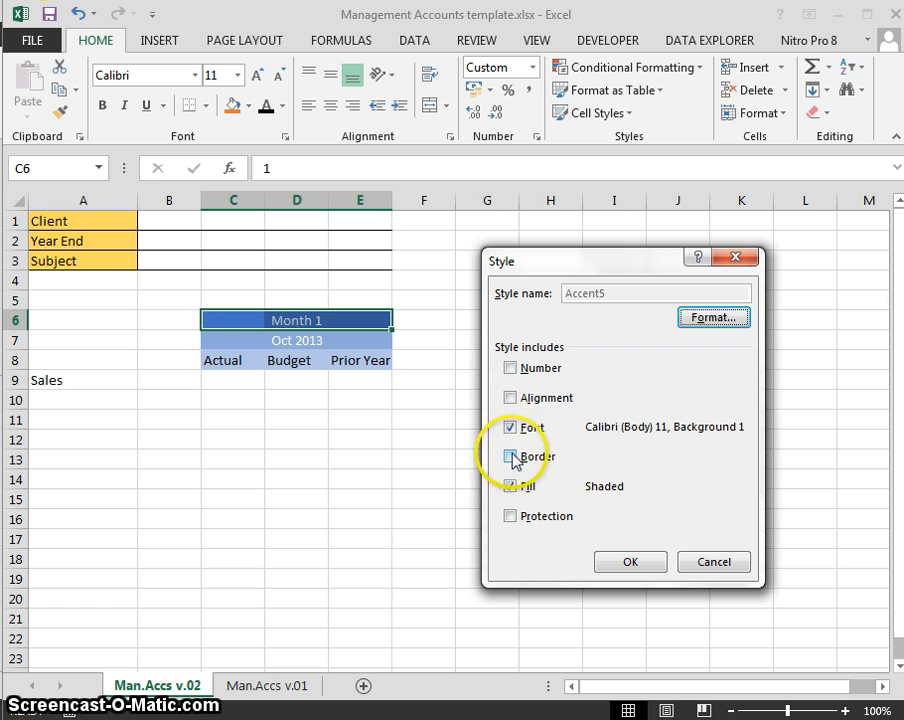
left_click(511, 458)
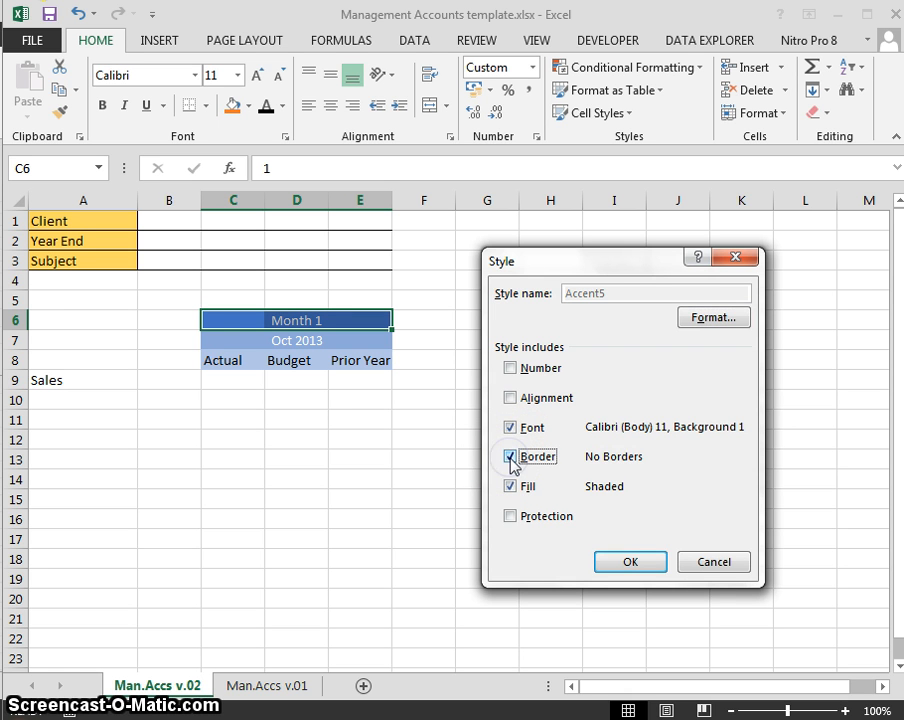
left_click(708, 561)
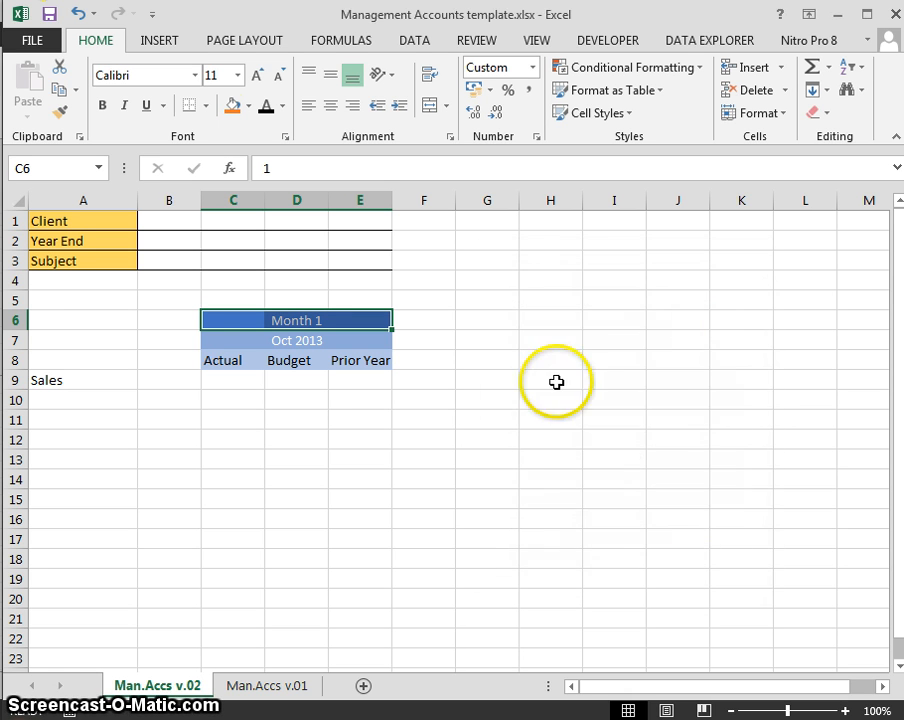
Apply a thick box border around the Month 1 heading range C6:E6
left_click(205, 105)
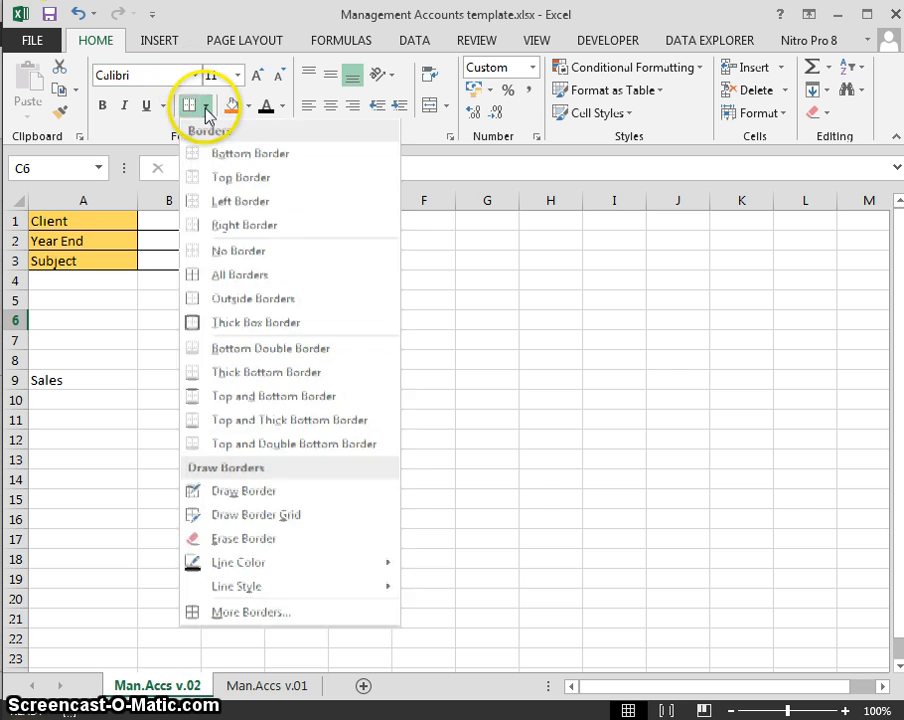
left_click(196, 323)
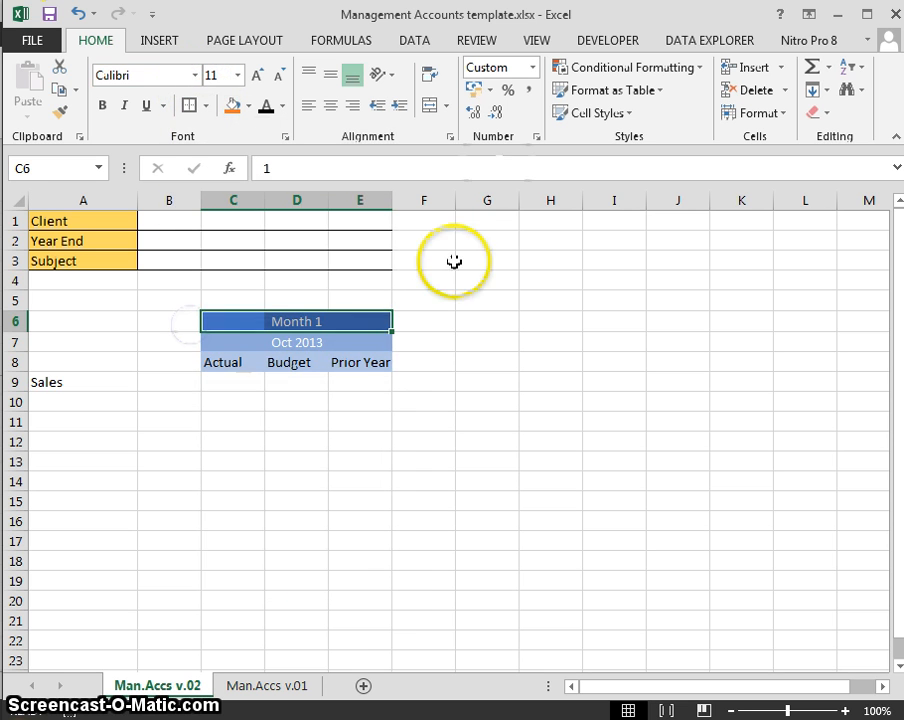
Modify the Accent5 cell style to include borders, using a medium solid line as an outline on all four sides
left_click(629, 114)
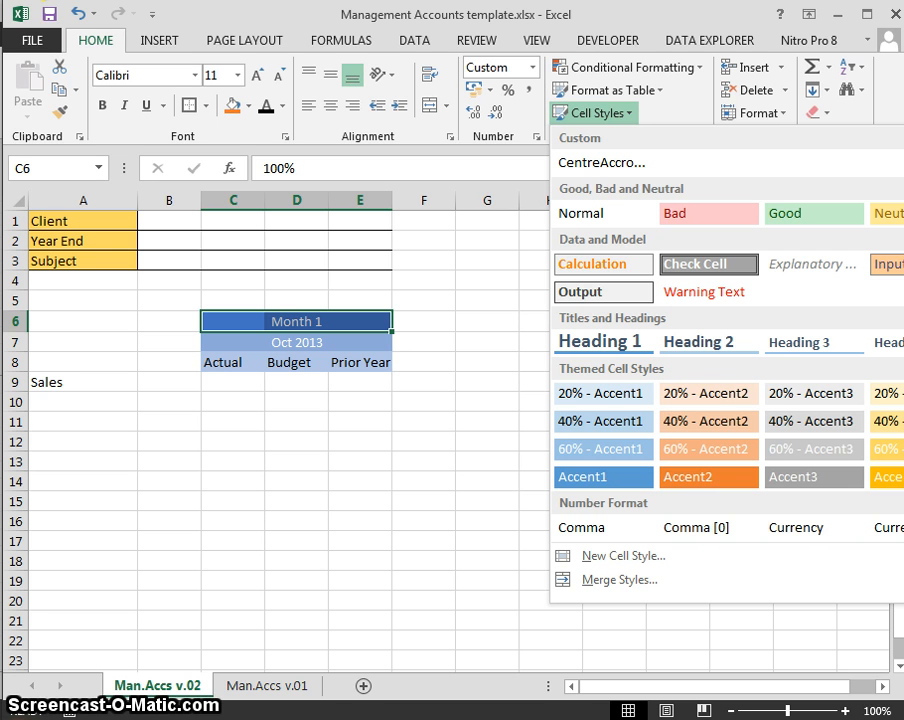
left_click(511, 457)
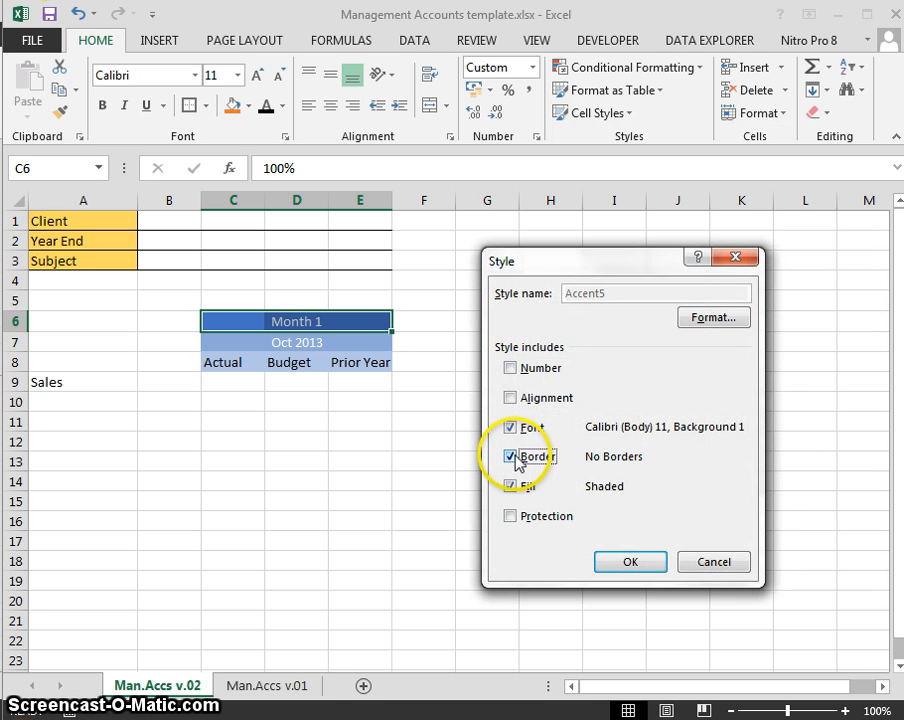
left_click(698, 320)
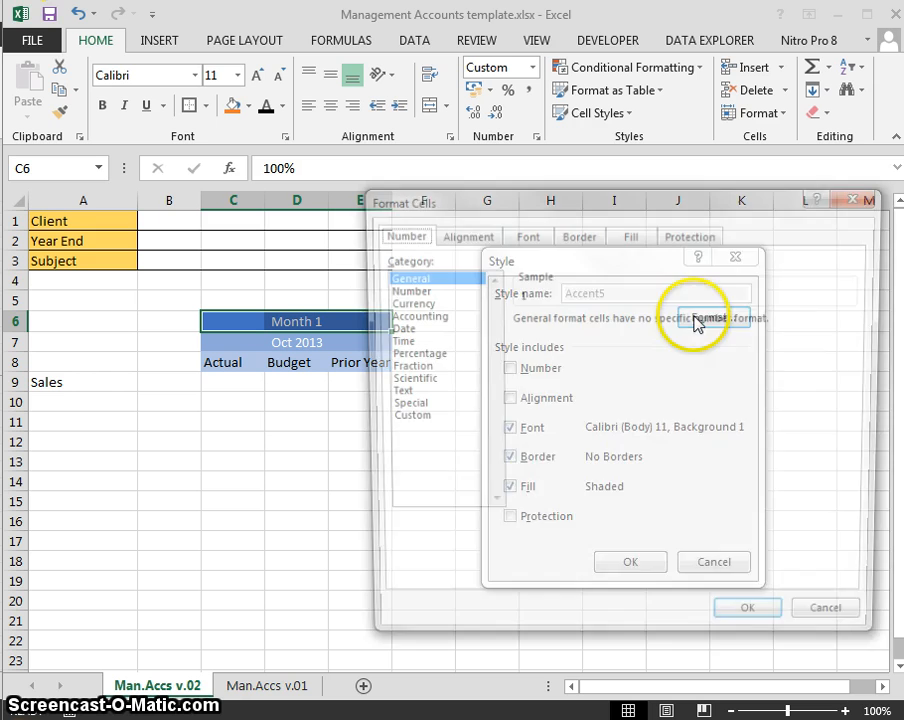
left_click(577, 236)
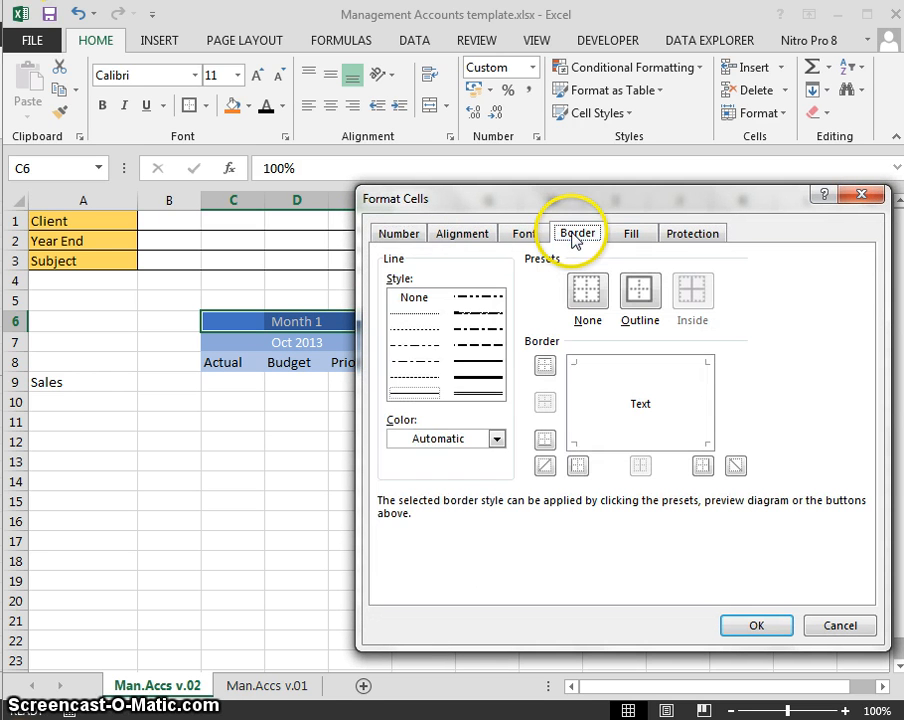
left_click(470, 360)
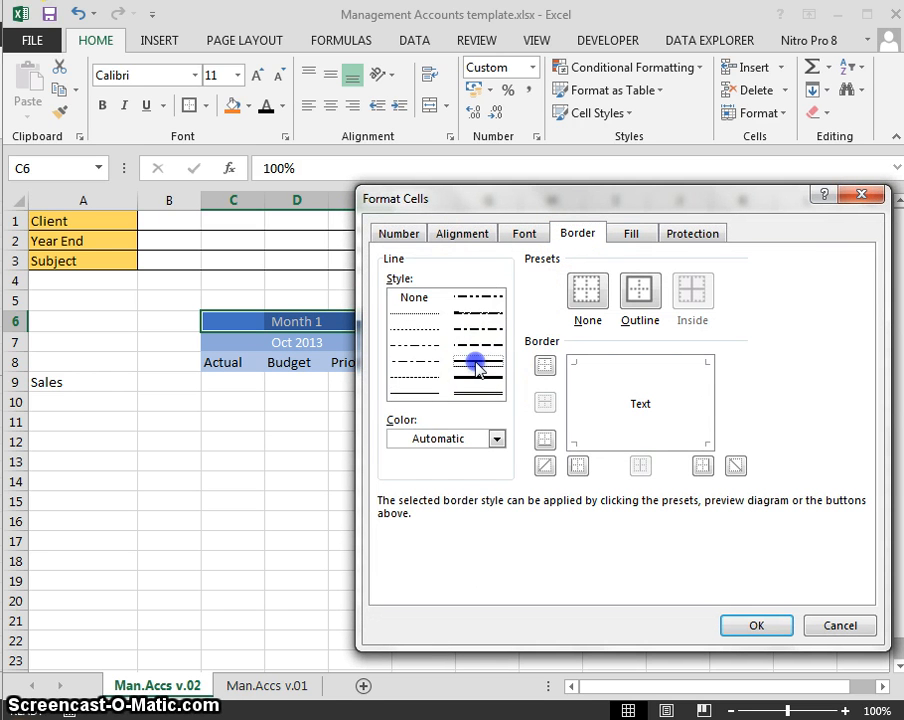
left_click(632, 298)
left_click(756, 625)
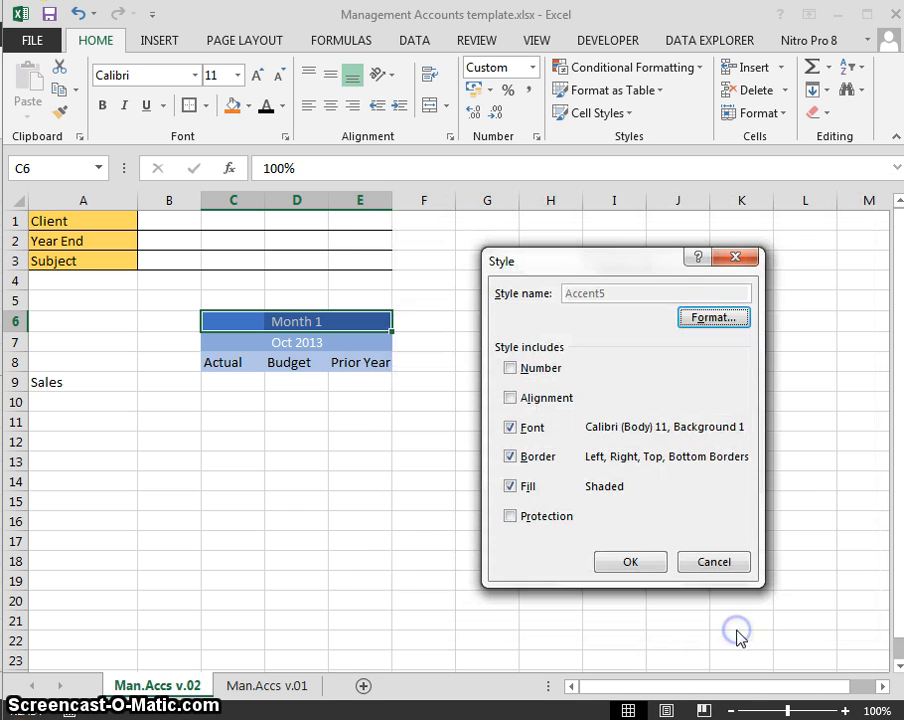
left_click(628, 560)
left_click(208, 378)
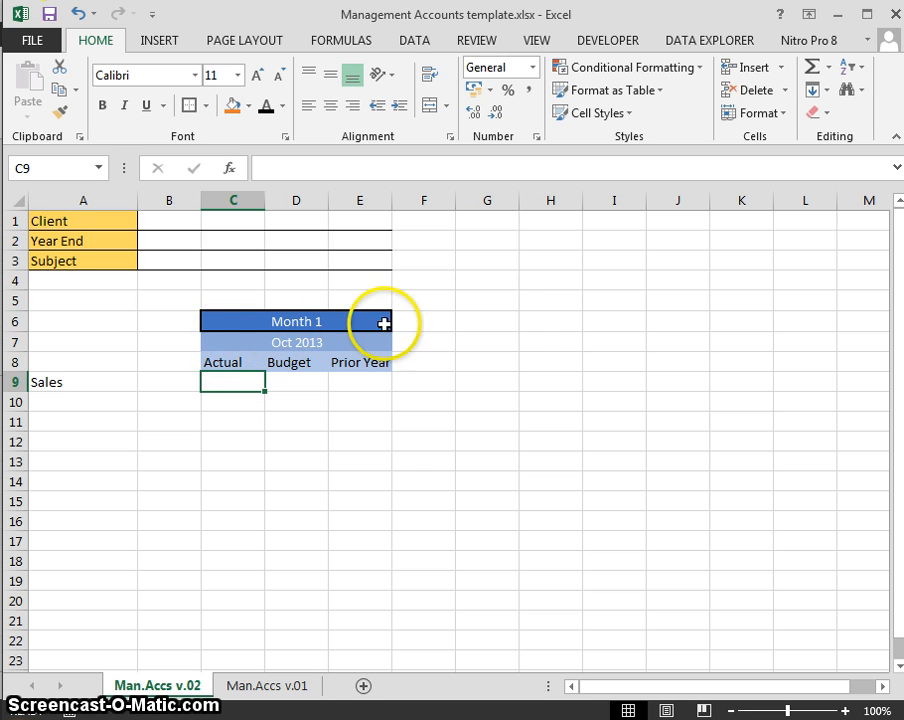
Enter the sample text "excel" in cell G6
left_click(502, 328)
type("ex")
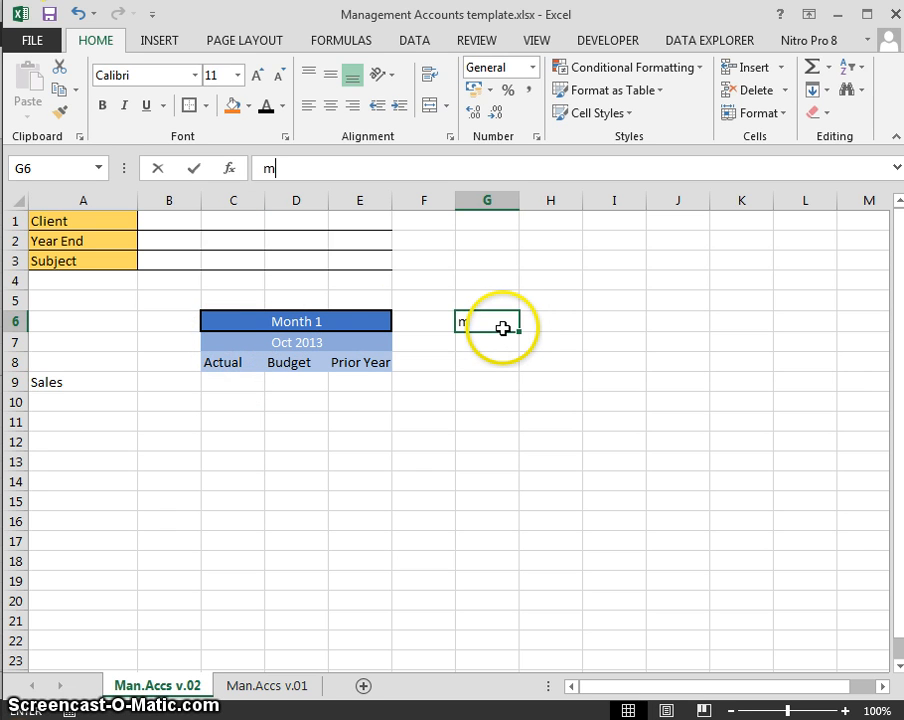
type("cel")
key("Return")
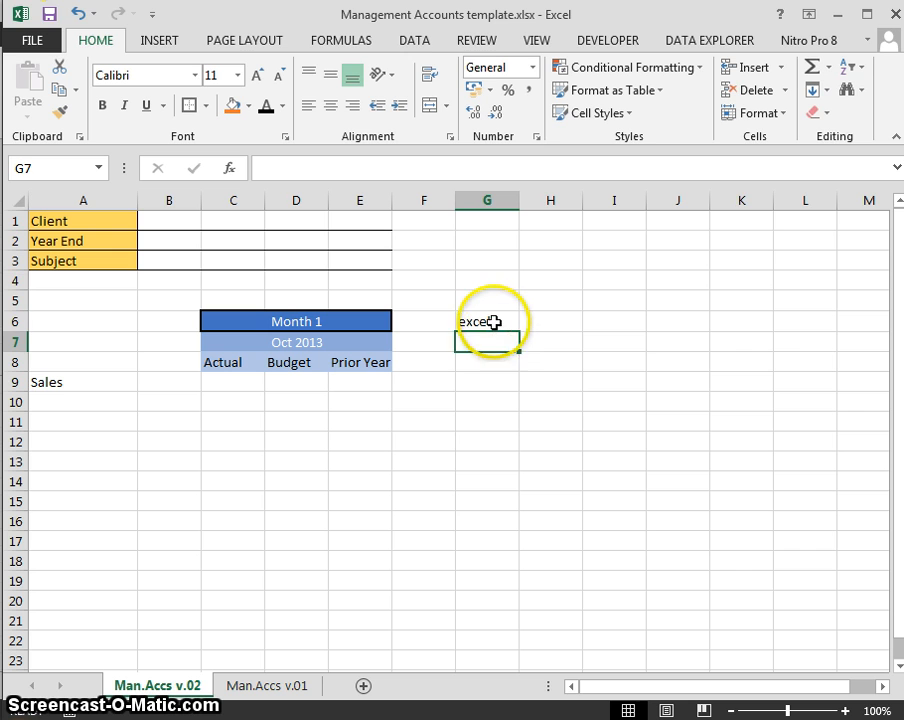
Apply the modified Accent5 cell style to the sample text in G6
left_click(490, 321)
key("alt")
key("j")
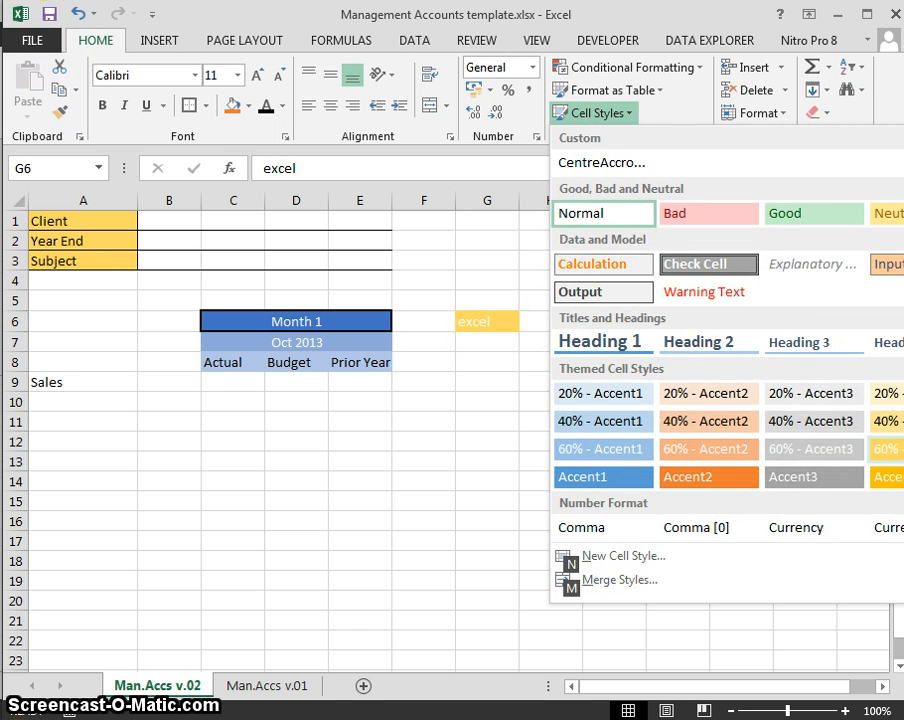
left_click(903, 474)
left_click(523, 383)
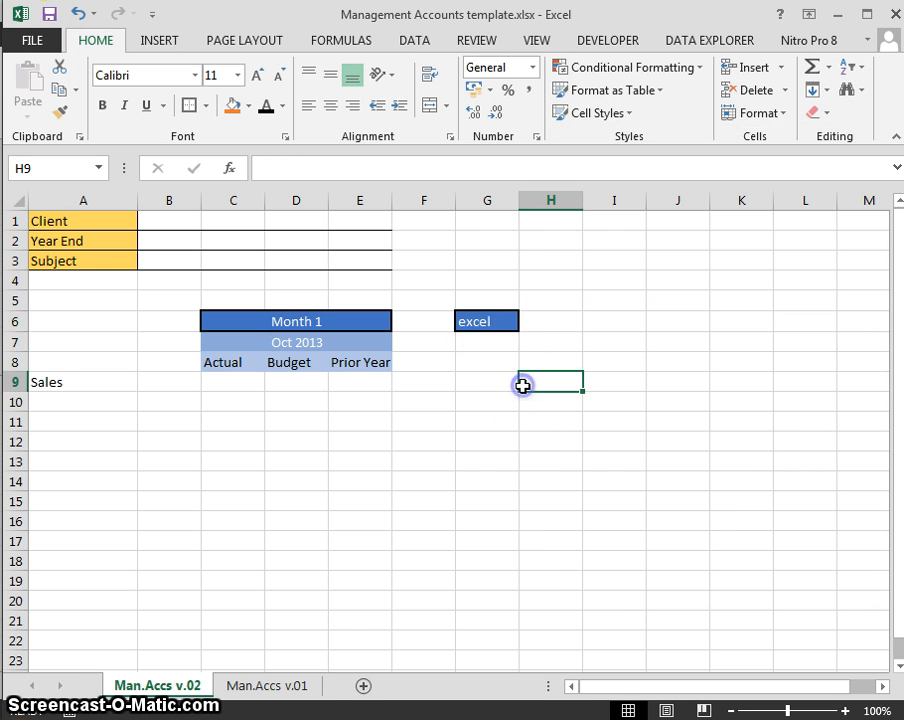